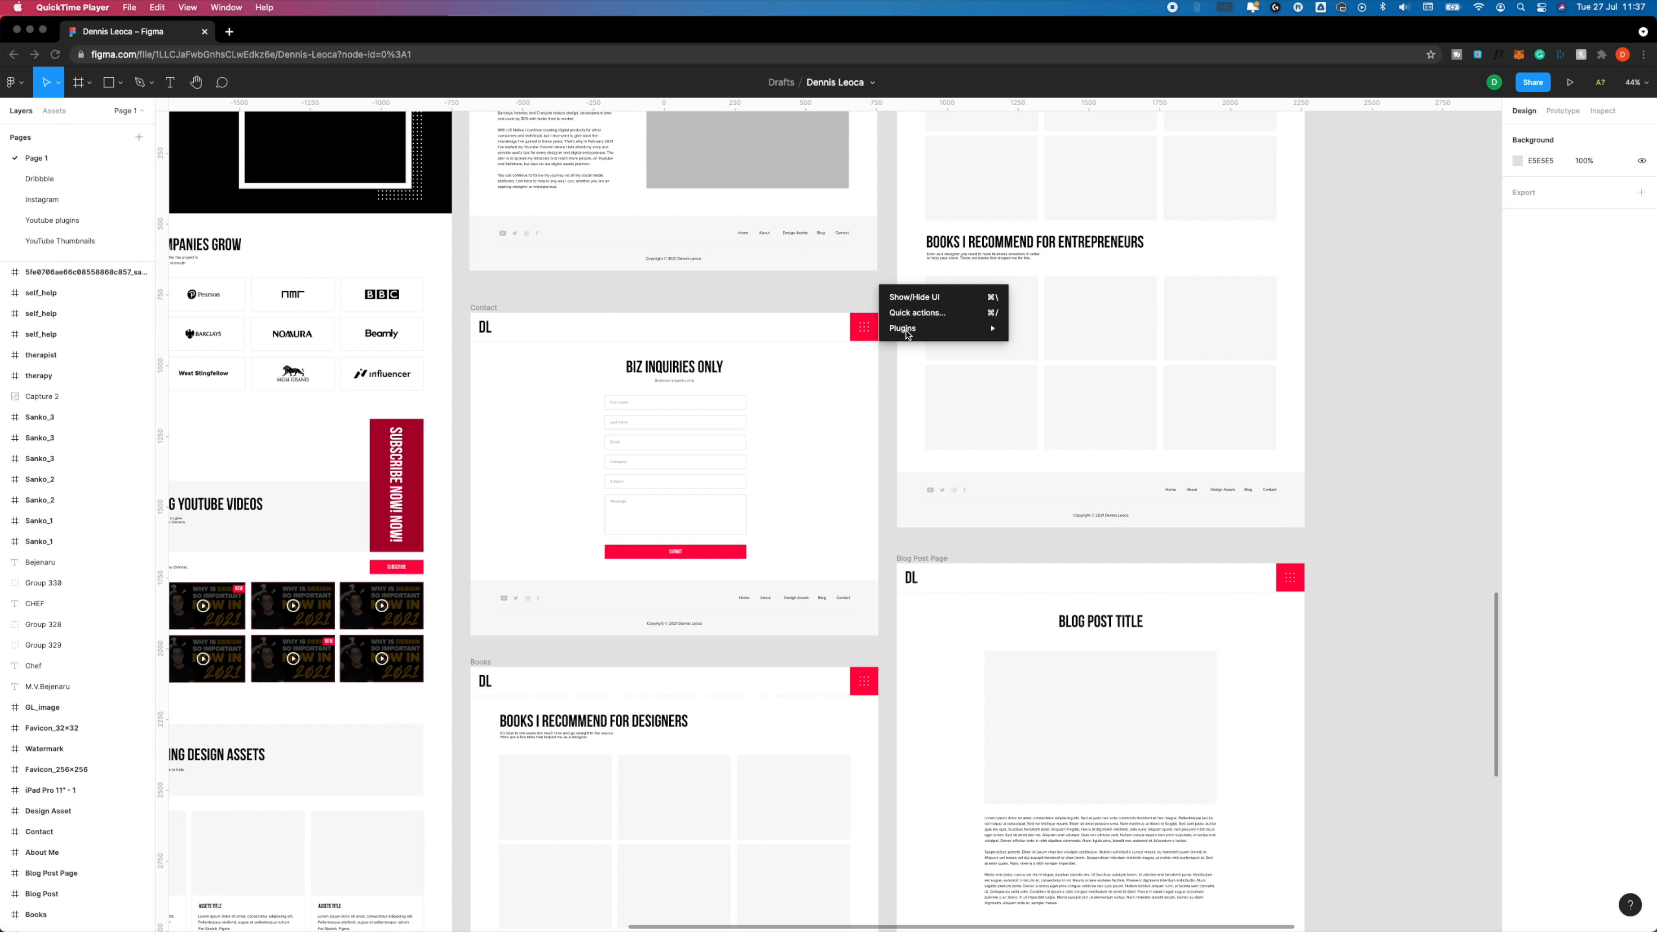
Browse the Community for plugins and search the plugin results for "similayer".
mouse_move(922, 332)
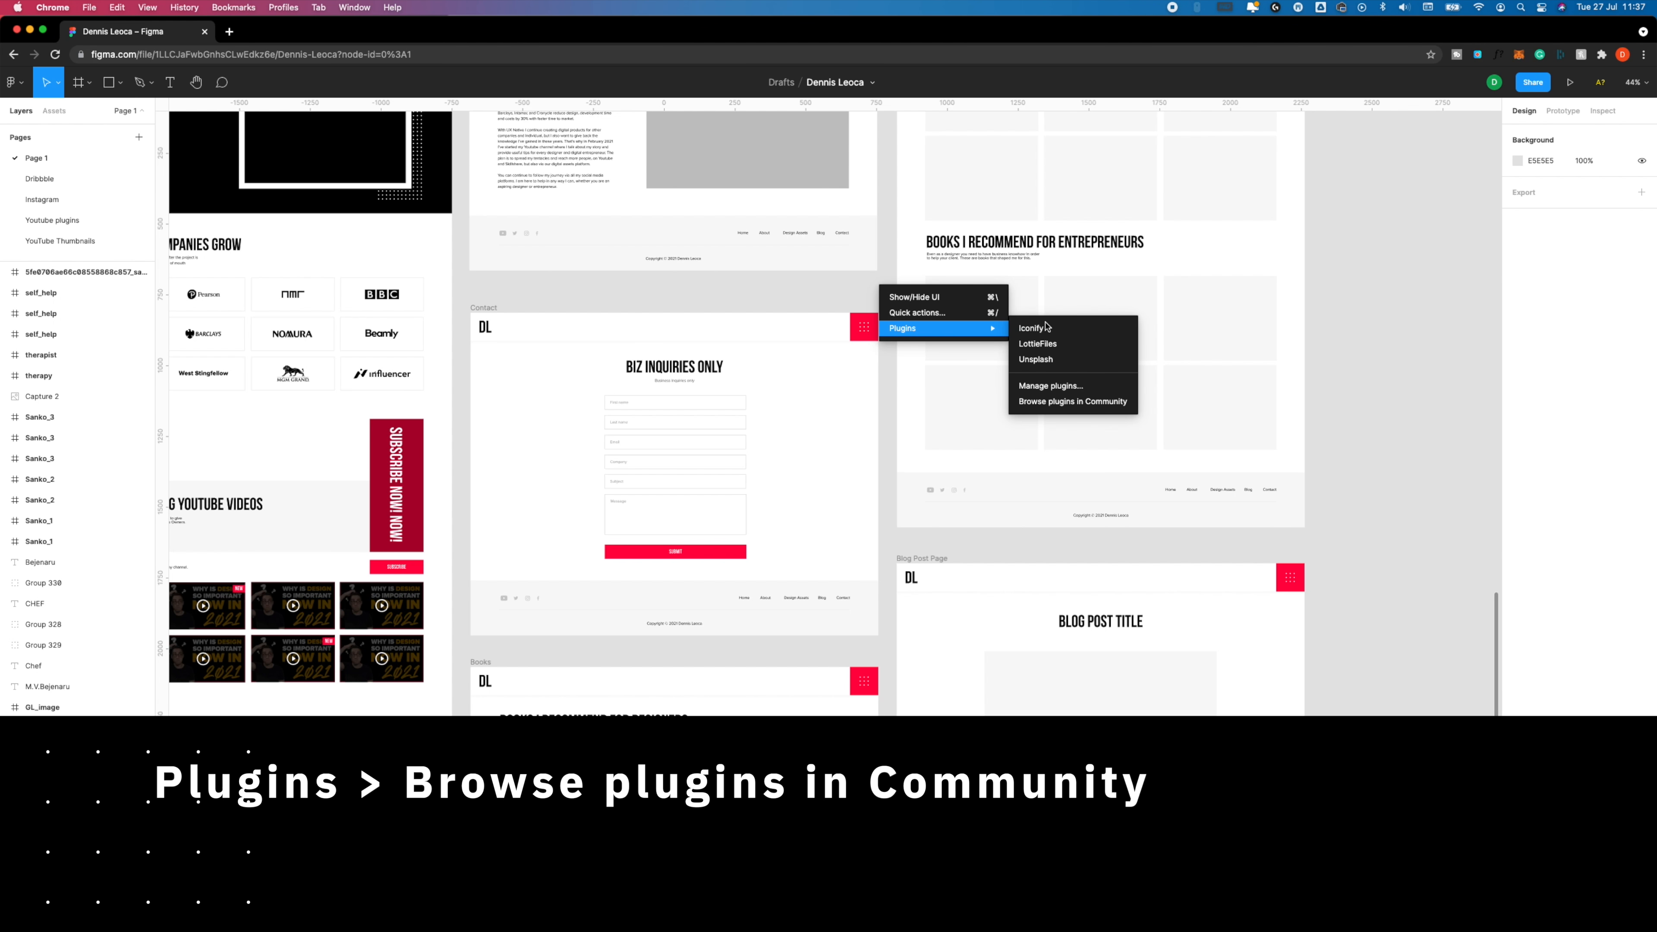
left_click(1078, 402)
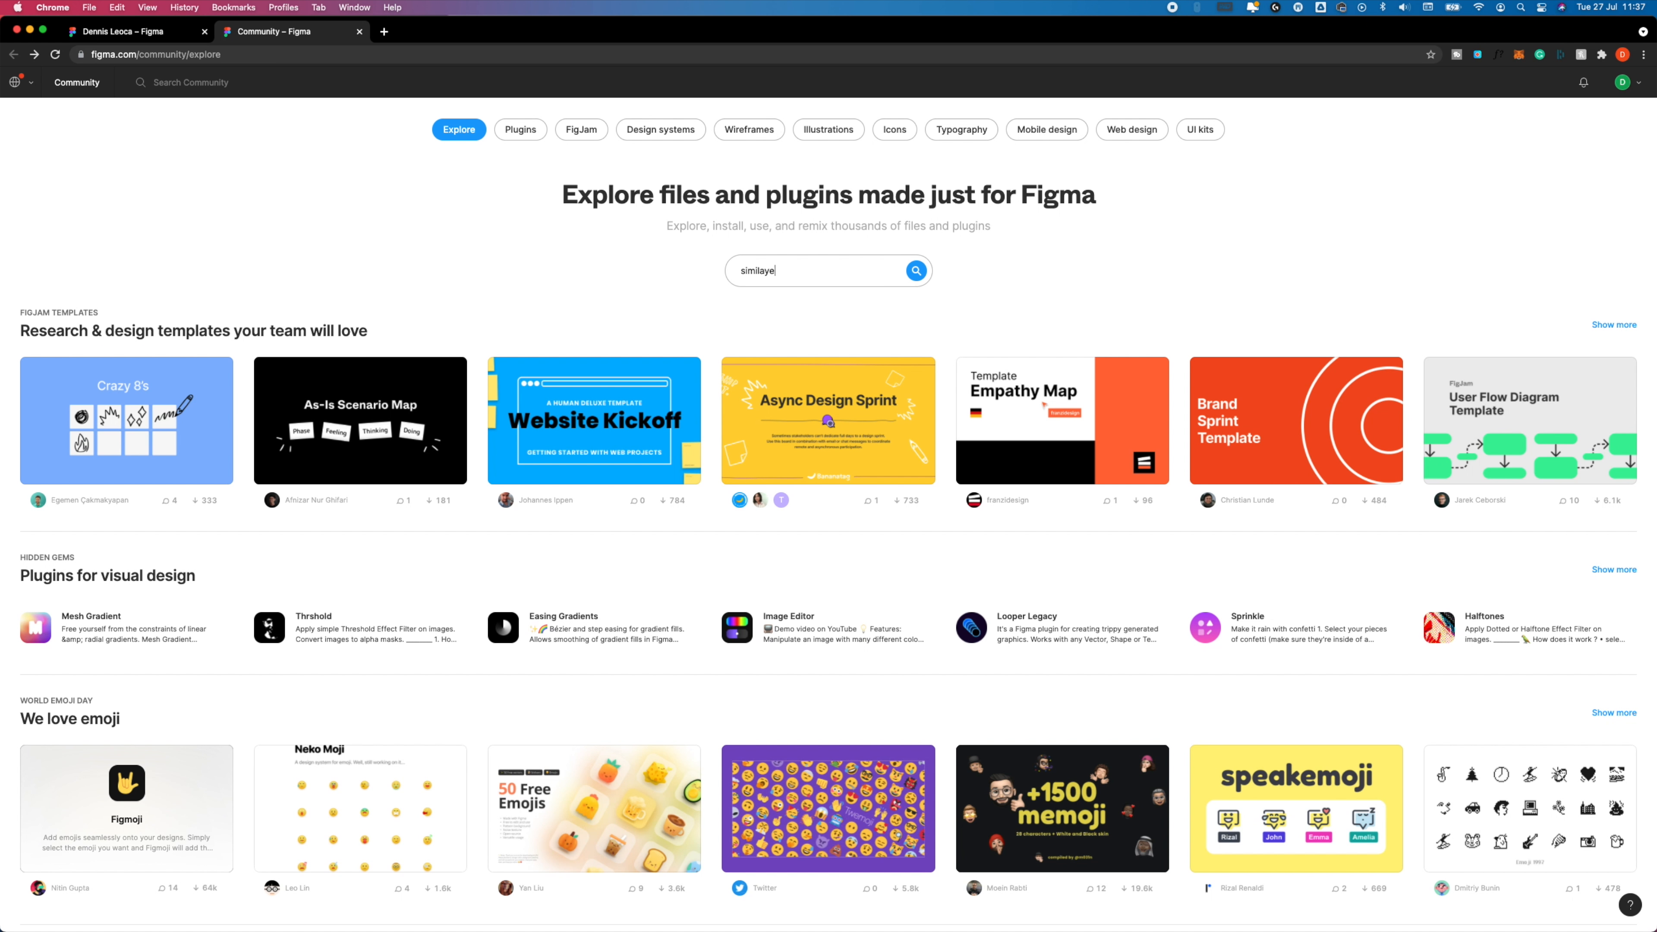
type("r")
key("Return")
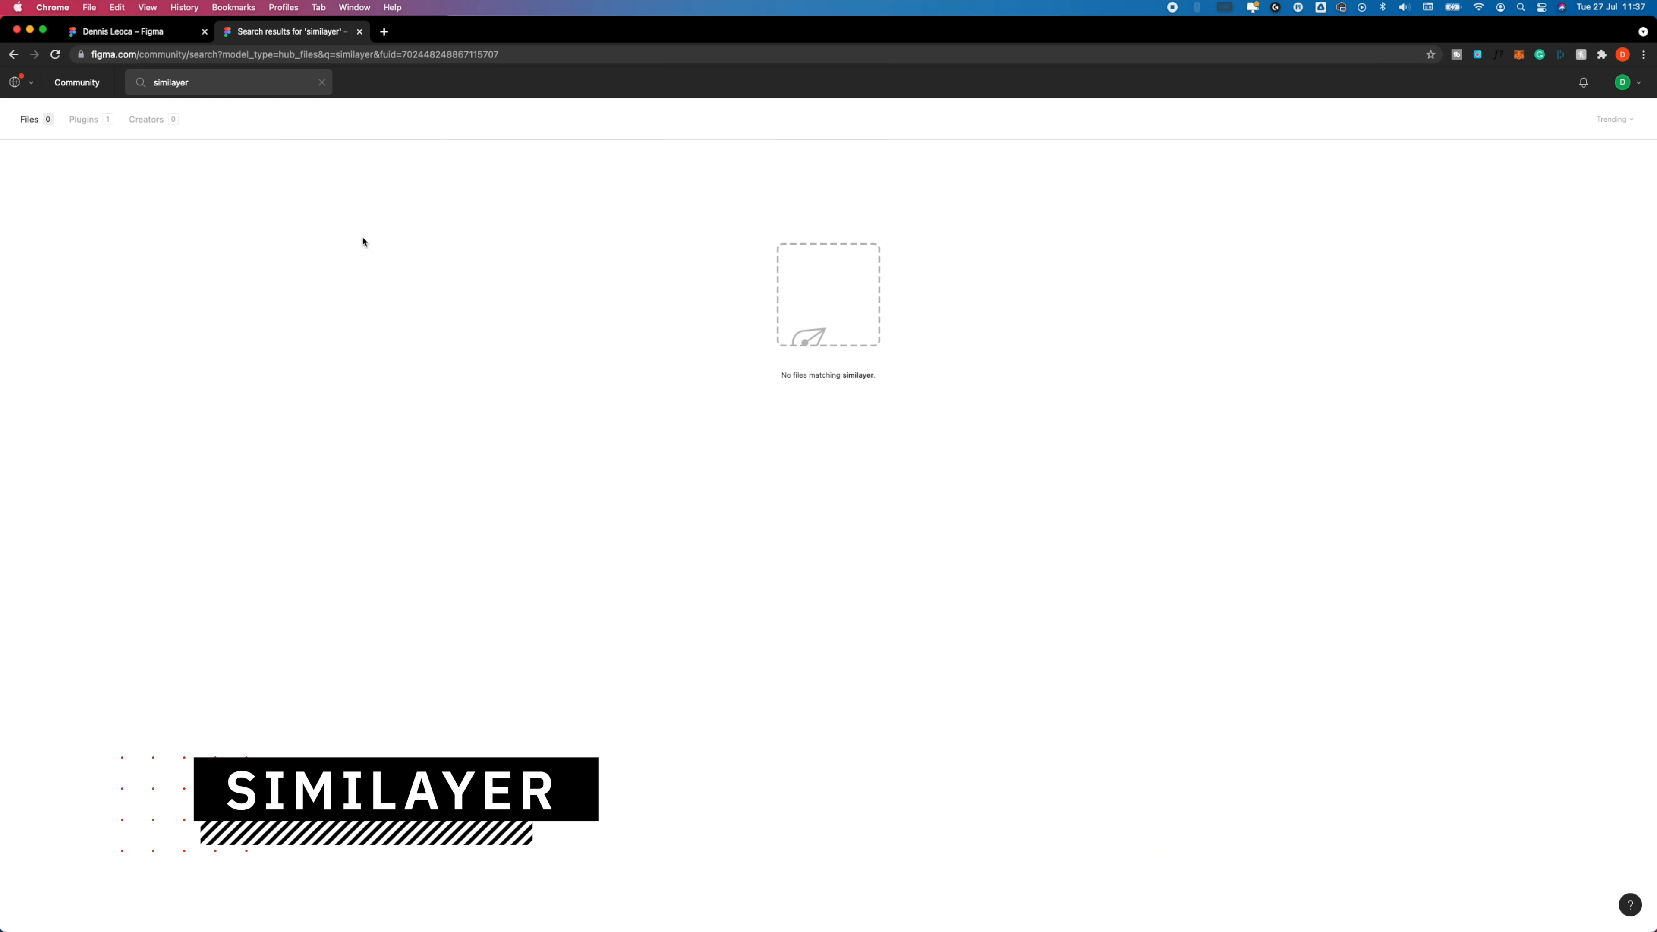
left_click(82, 119)
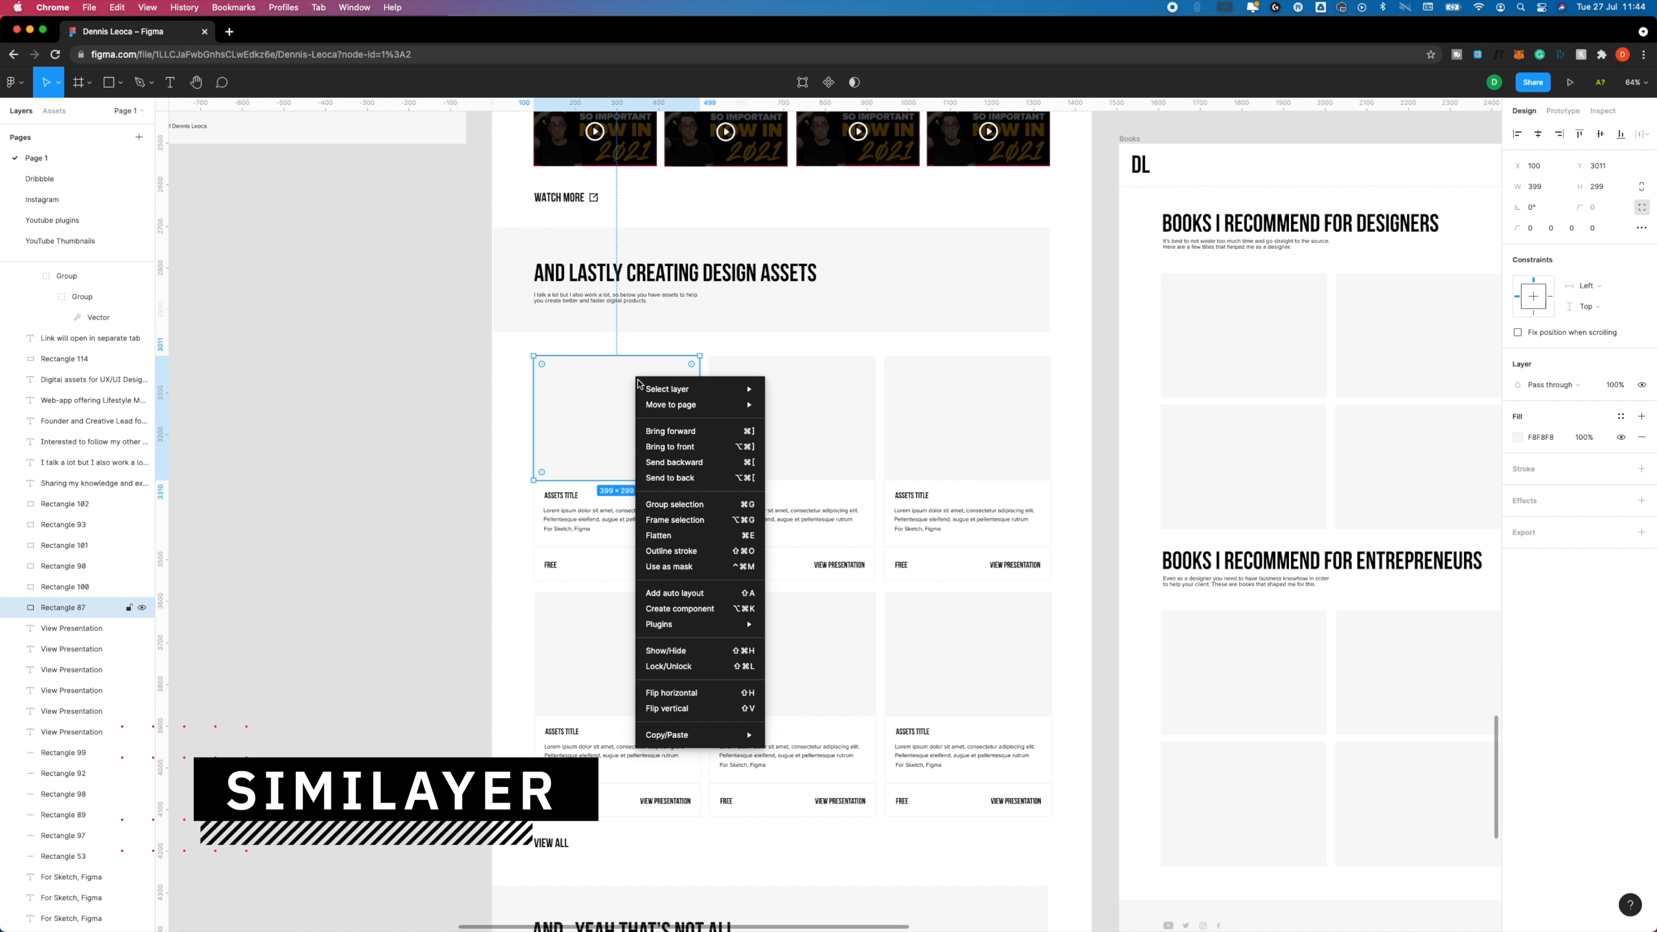
Run Similayer on the first asset card's image placeholder to select all layers with the same fill color within the root frame.
mouse_move(700, 628)
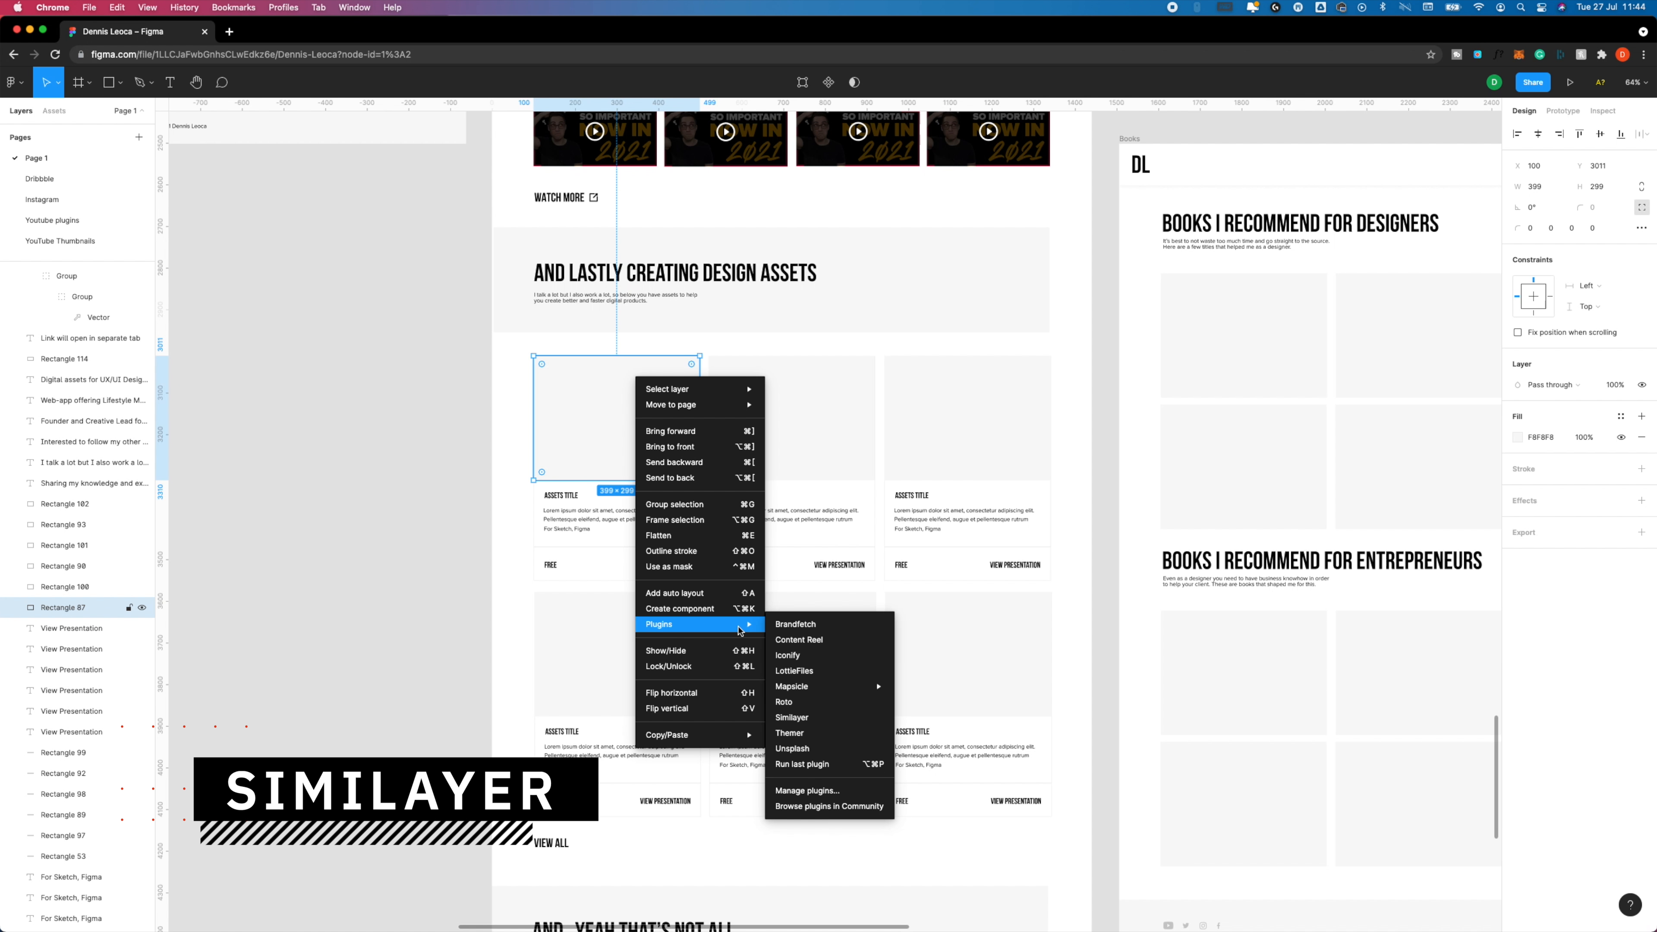
left_click(813, 717)
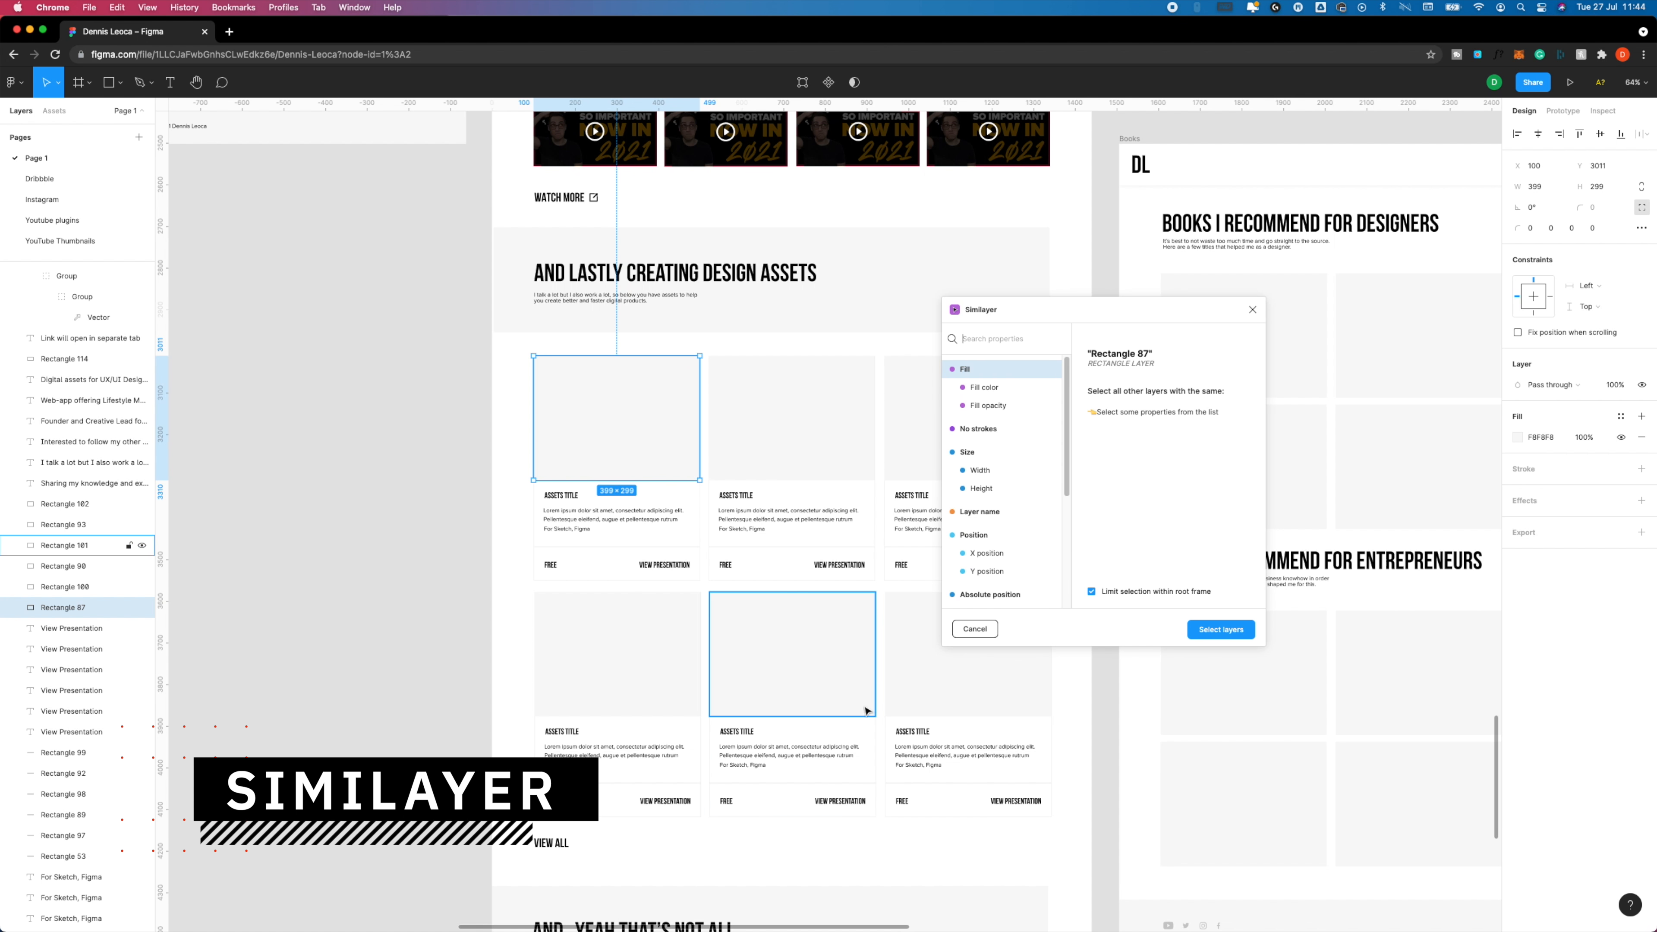
left_click(1021, 388)
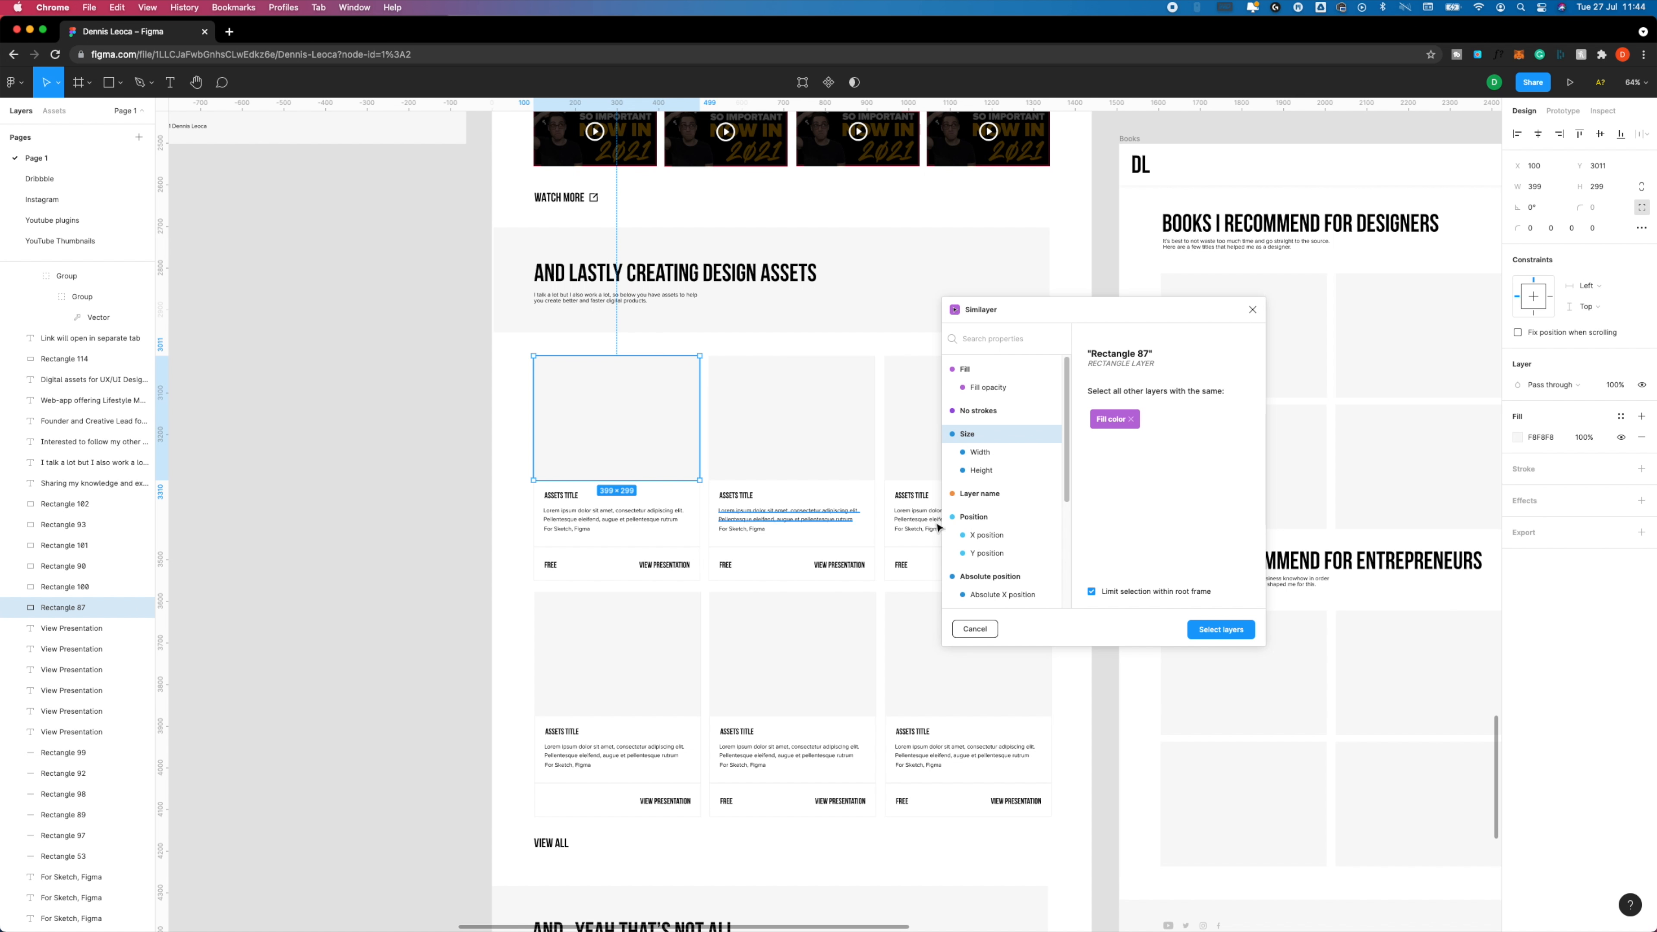
left_click(1205, 630)
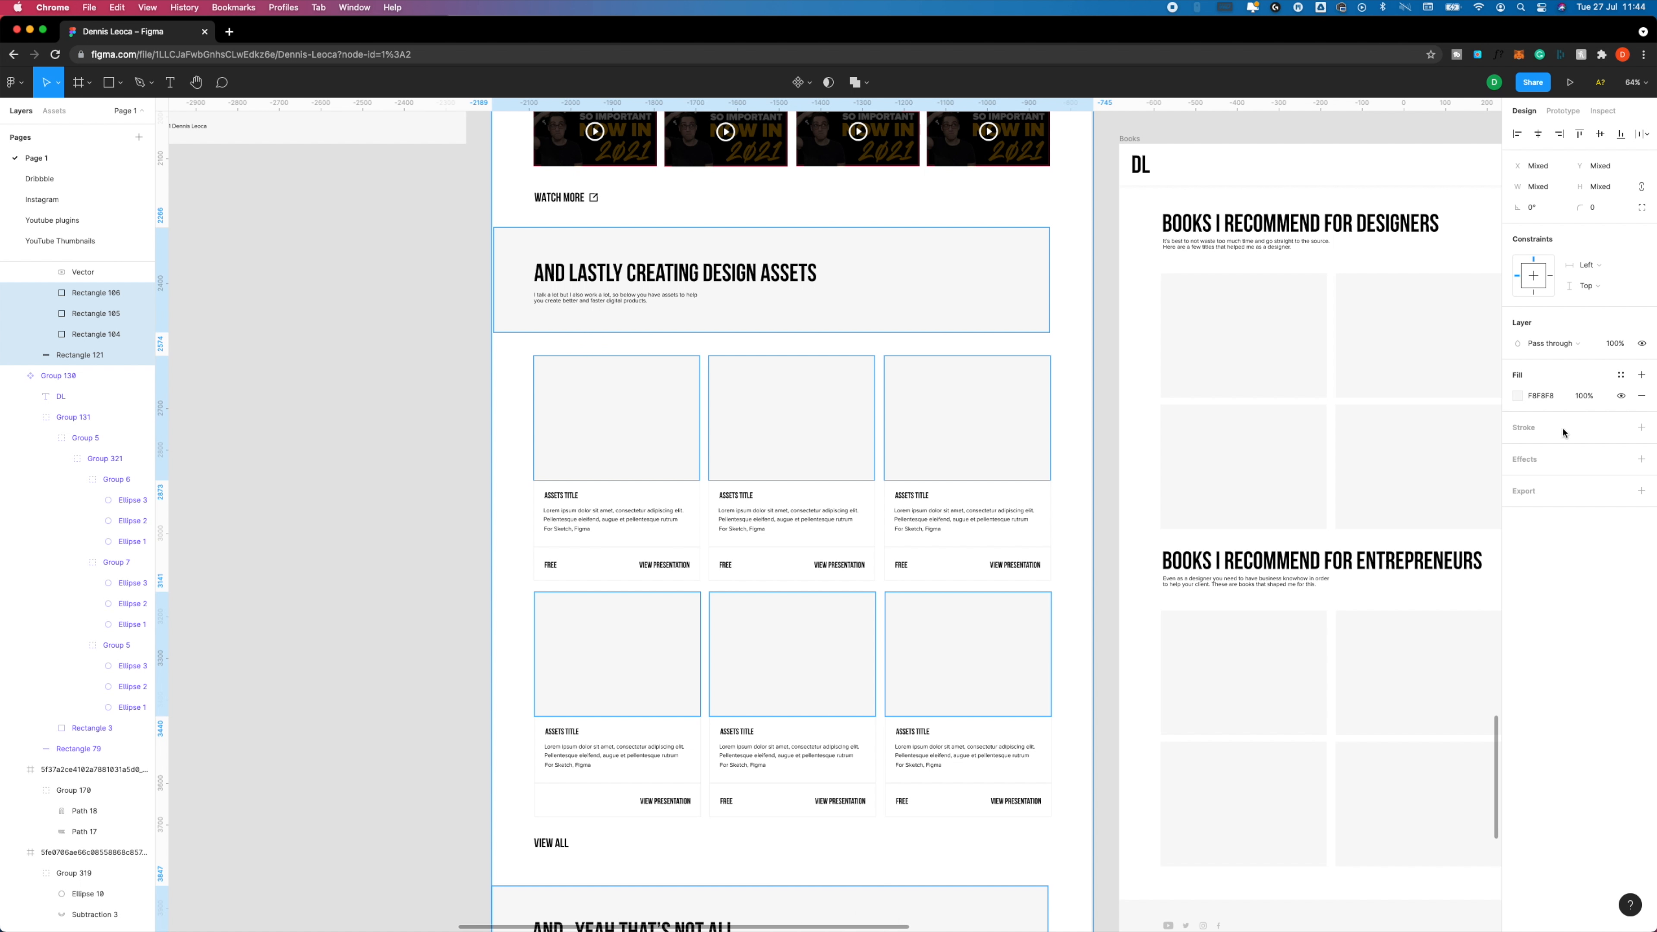
Recolor the fill of all selected placeholder and section layers, using a darker grey such as B5B5B5.
left_click(1515, 397)
left_click_drag(1453, 449, 1324, 457)
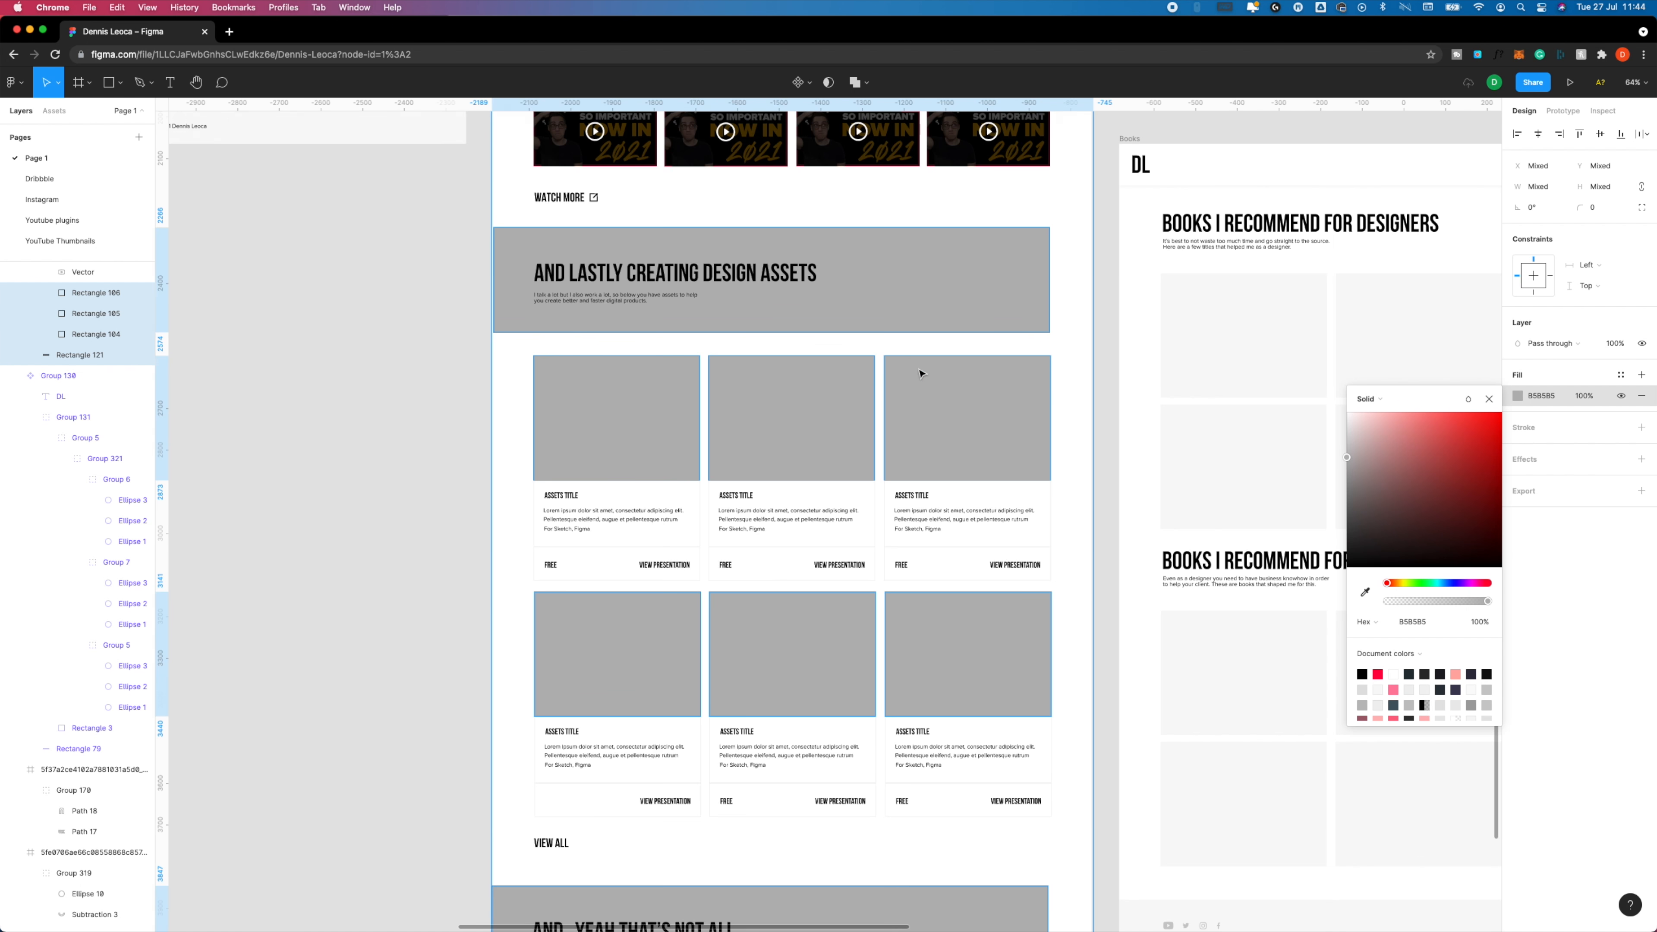
scroll(934, 379, "down", 10)
scroll(979, 392, "up", 8)
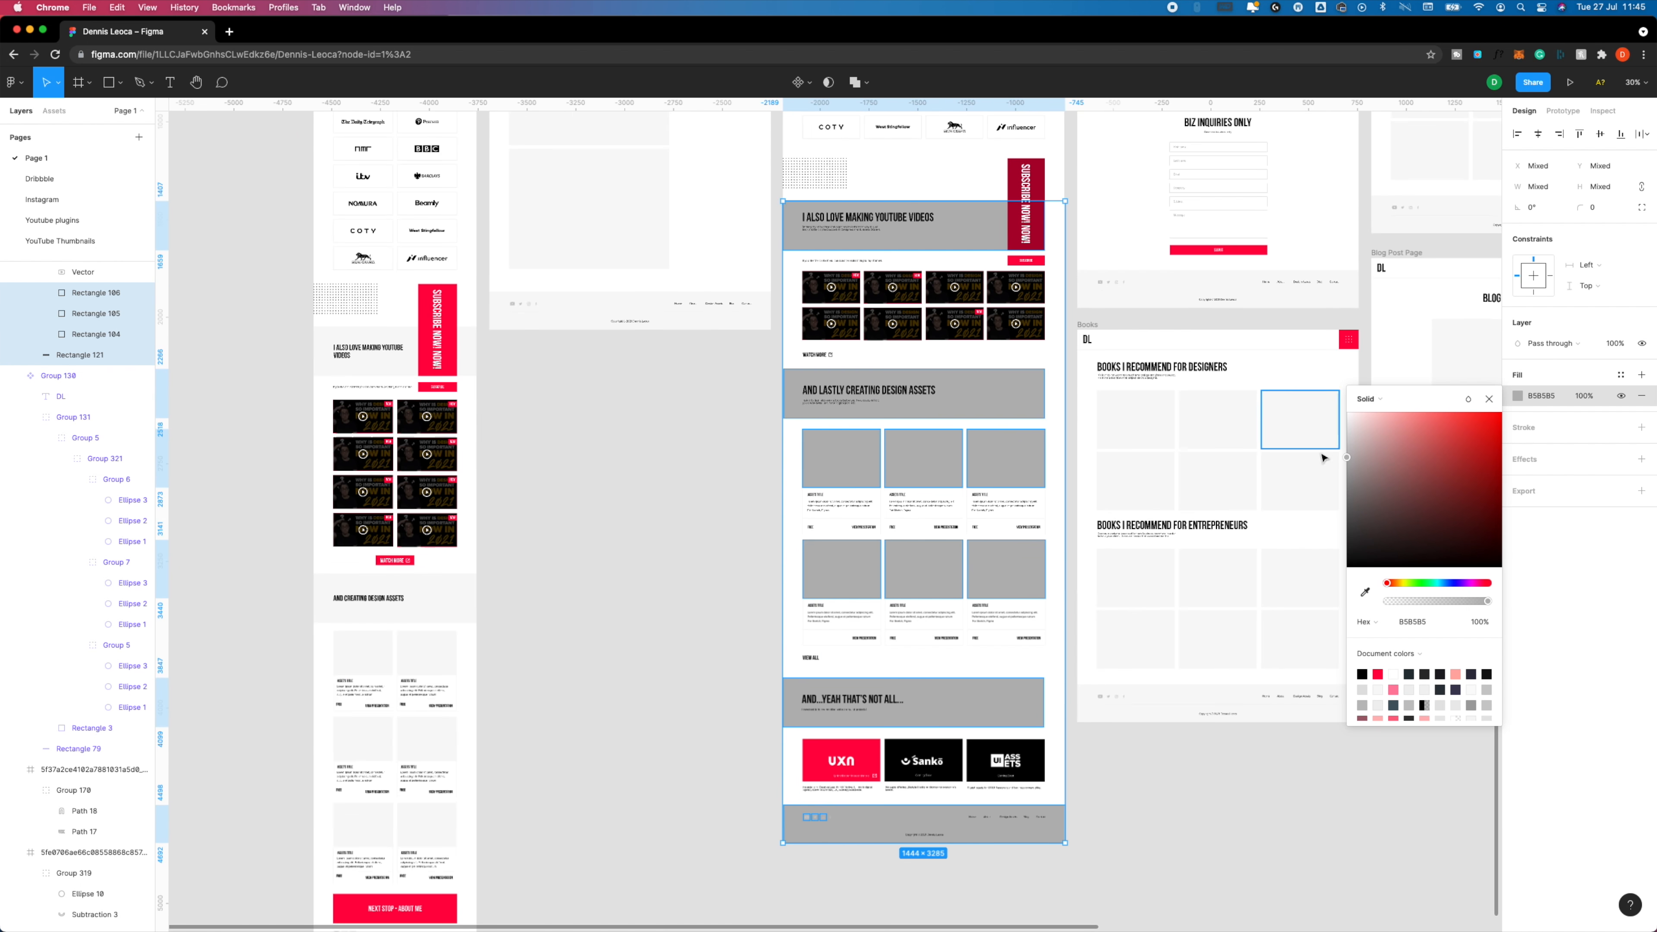
left_click_drag(1394, 445, 1402, 410)
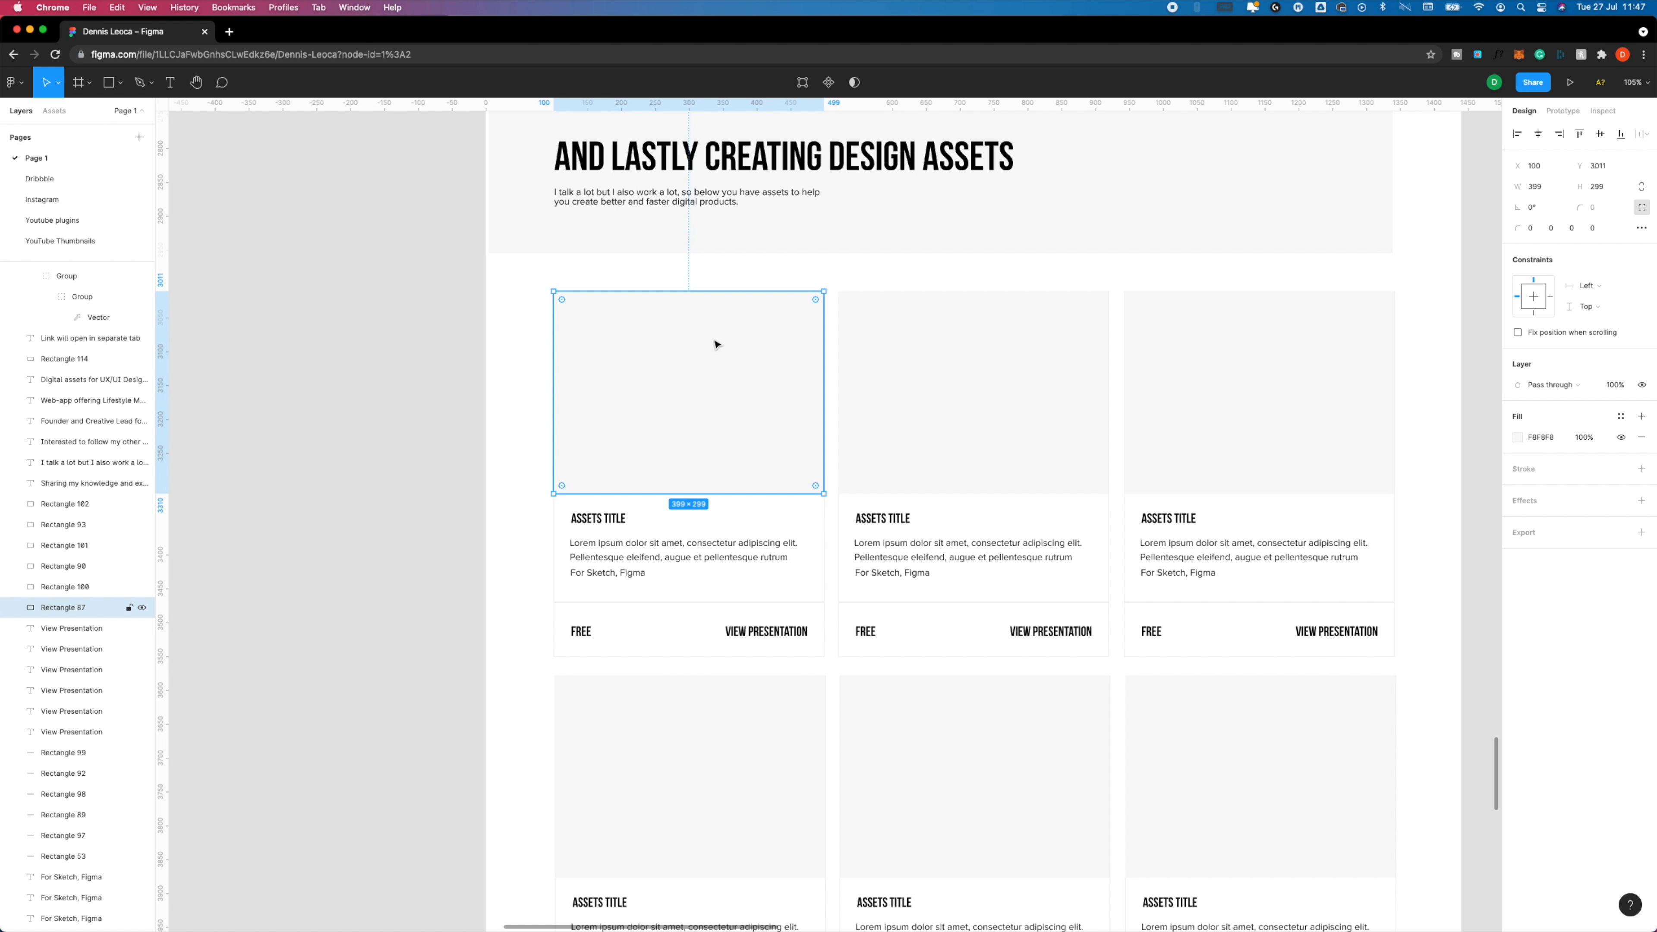
Run the Unsplash plugin on the first asset card's image placeholder and pick an editorial photo for it.
right_click(715, 342)
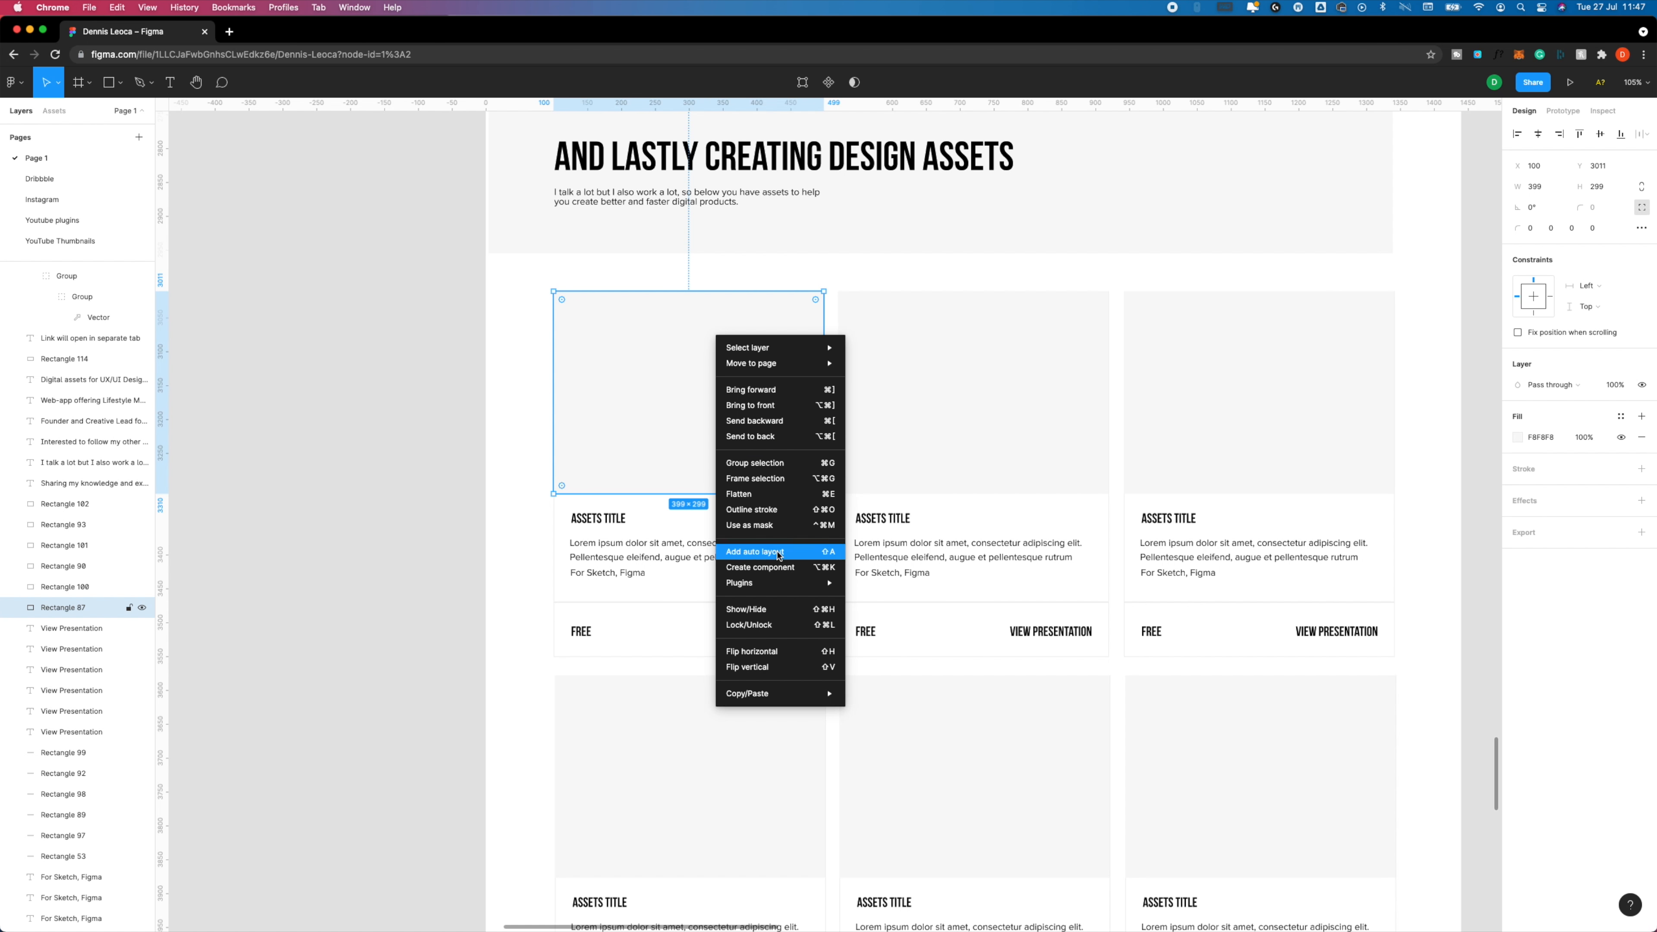
mouse_move(780, 589)
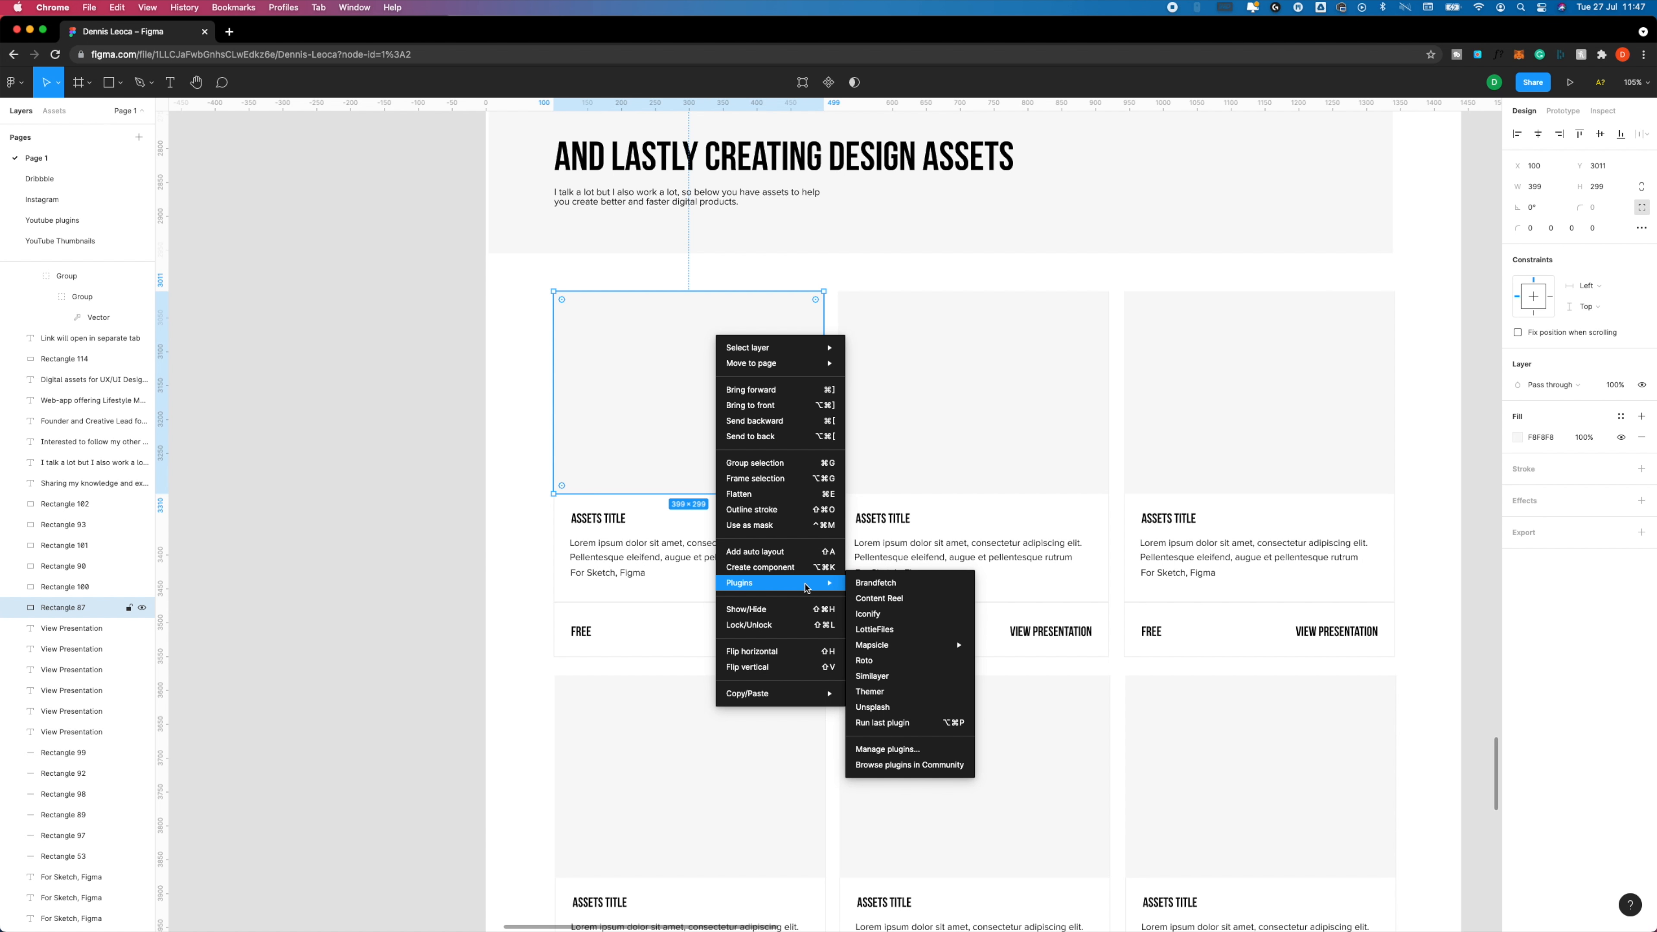
left_click(921, 707)
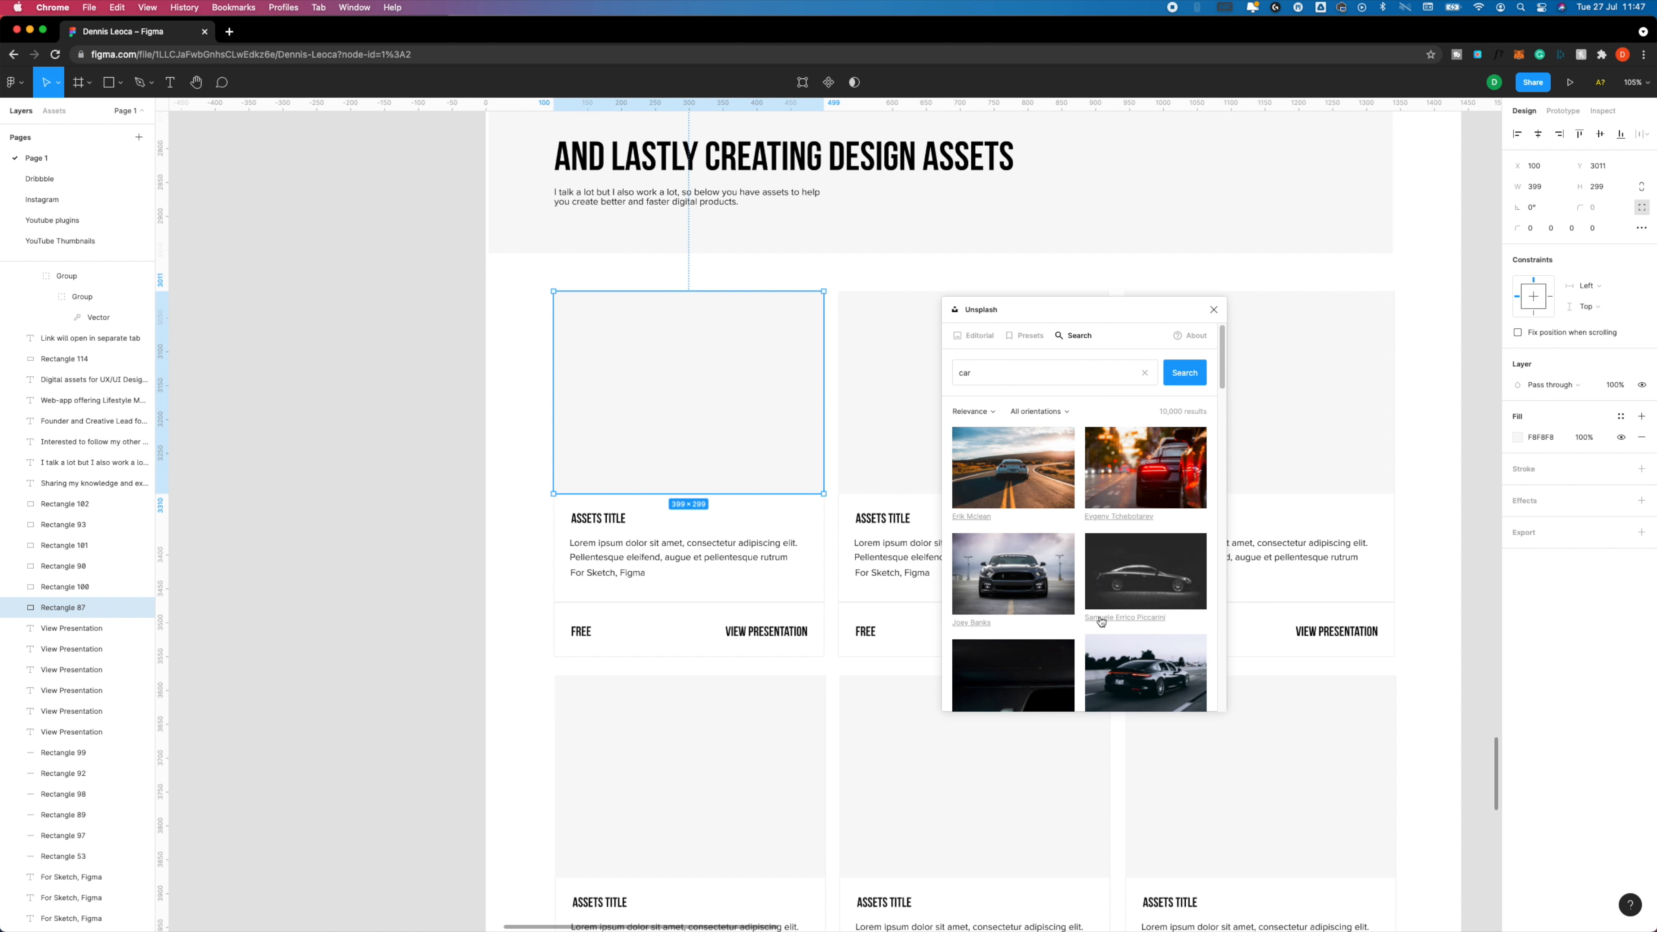
left_click(1113, 667)
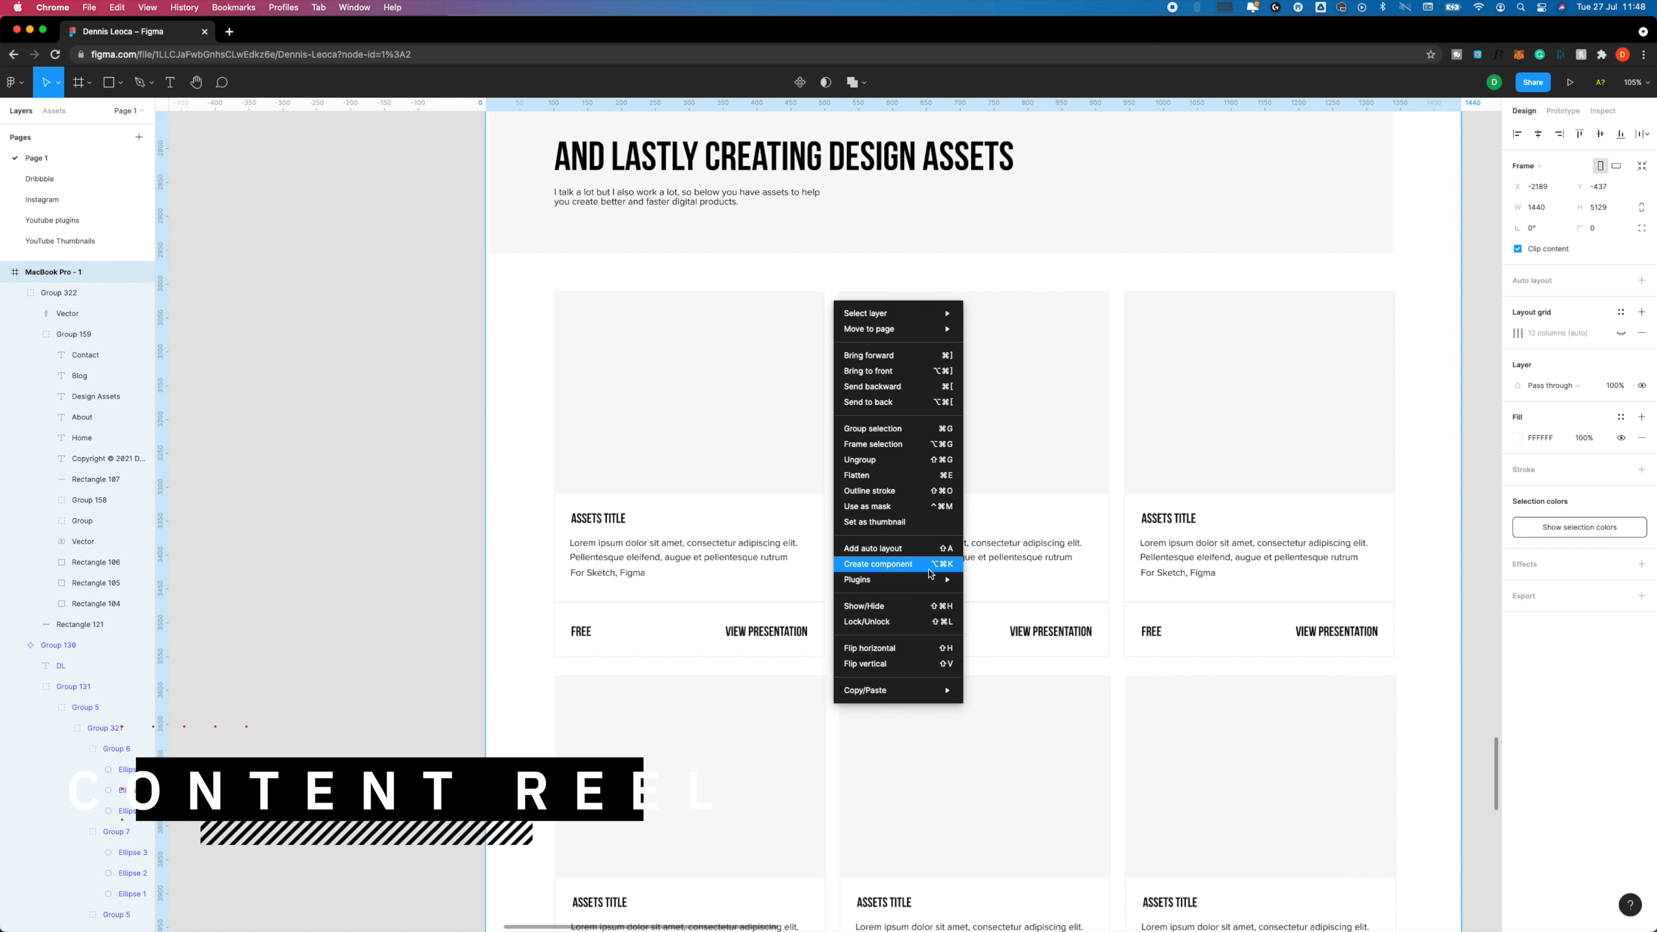
Launch the Content Reel plugin, pass its introduction, and move its window aside over the third asset card.
mouse_move(922, 581)
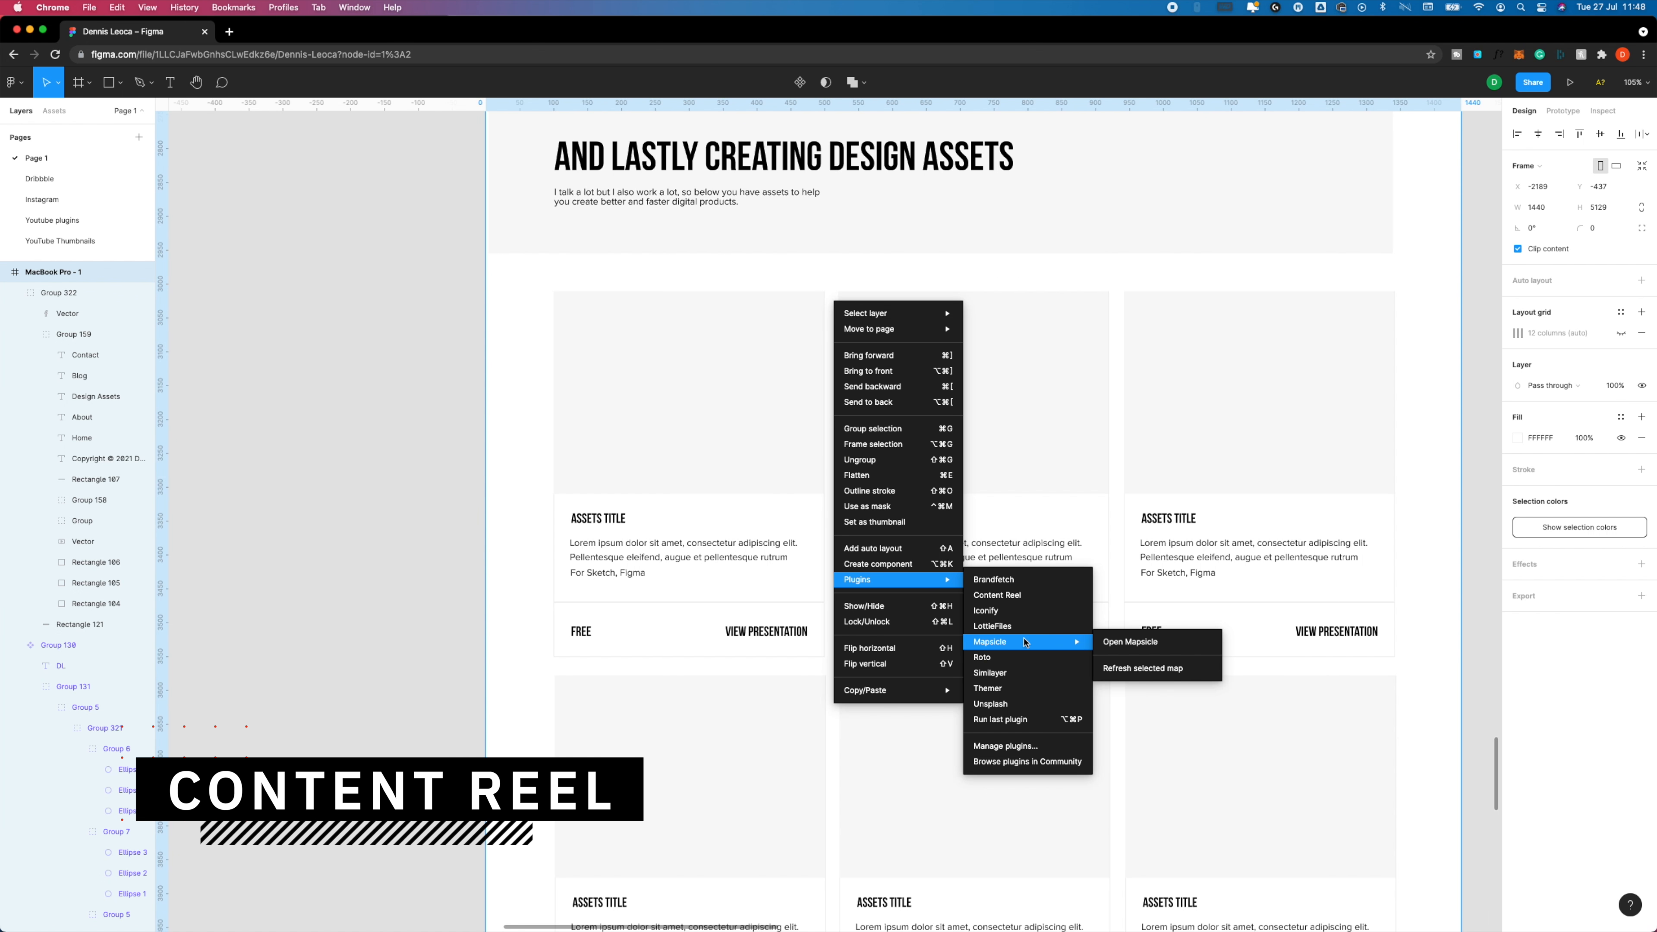
mouse_move(1026, 644)
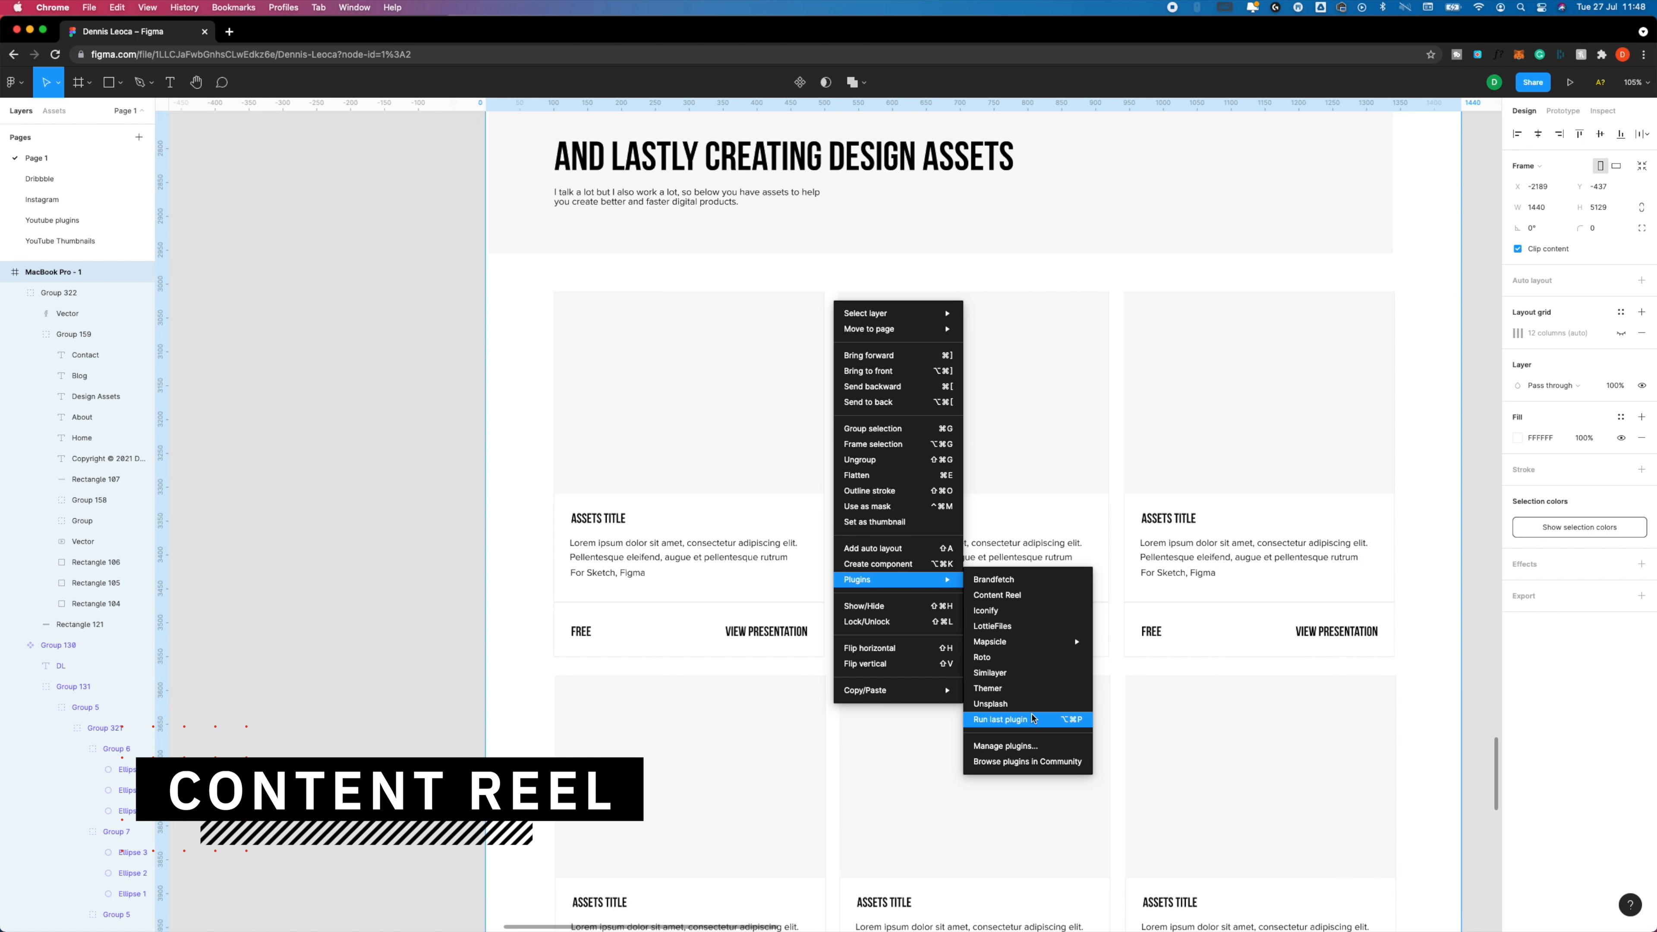
left_click(1031, 595)
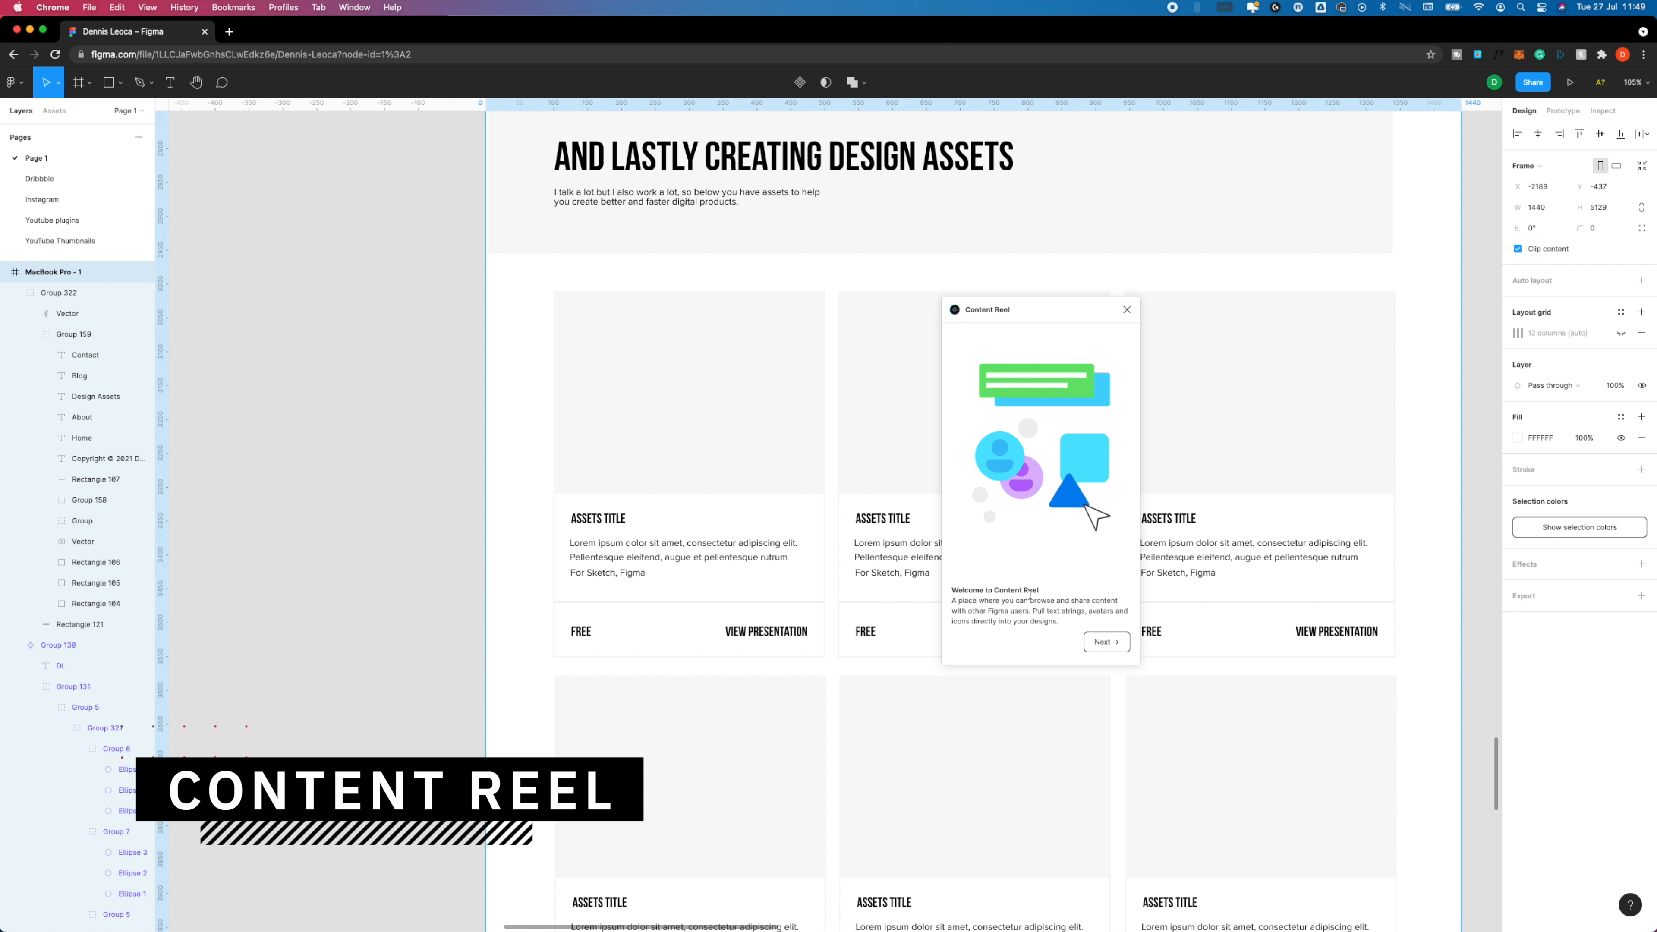
left_click(1107, 642)
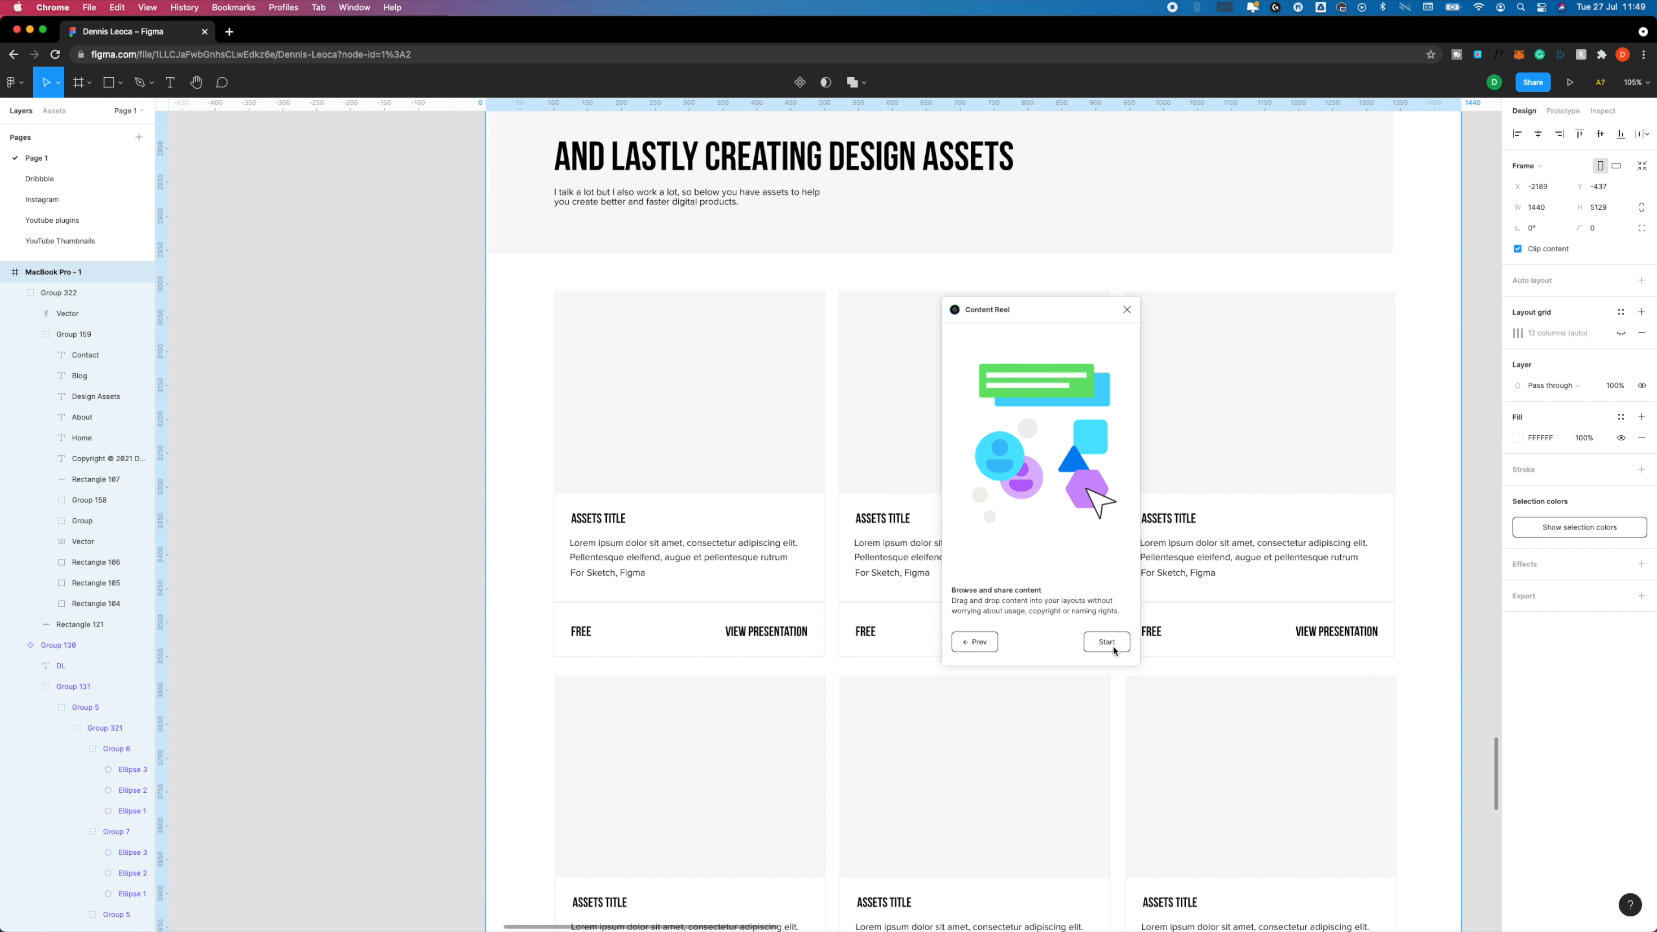
left_click(1114, 649)
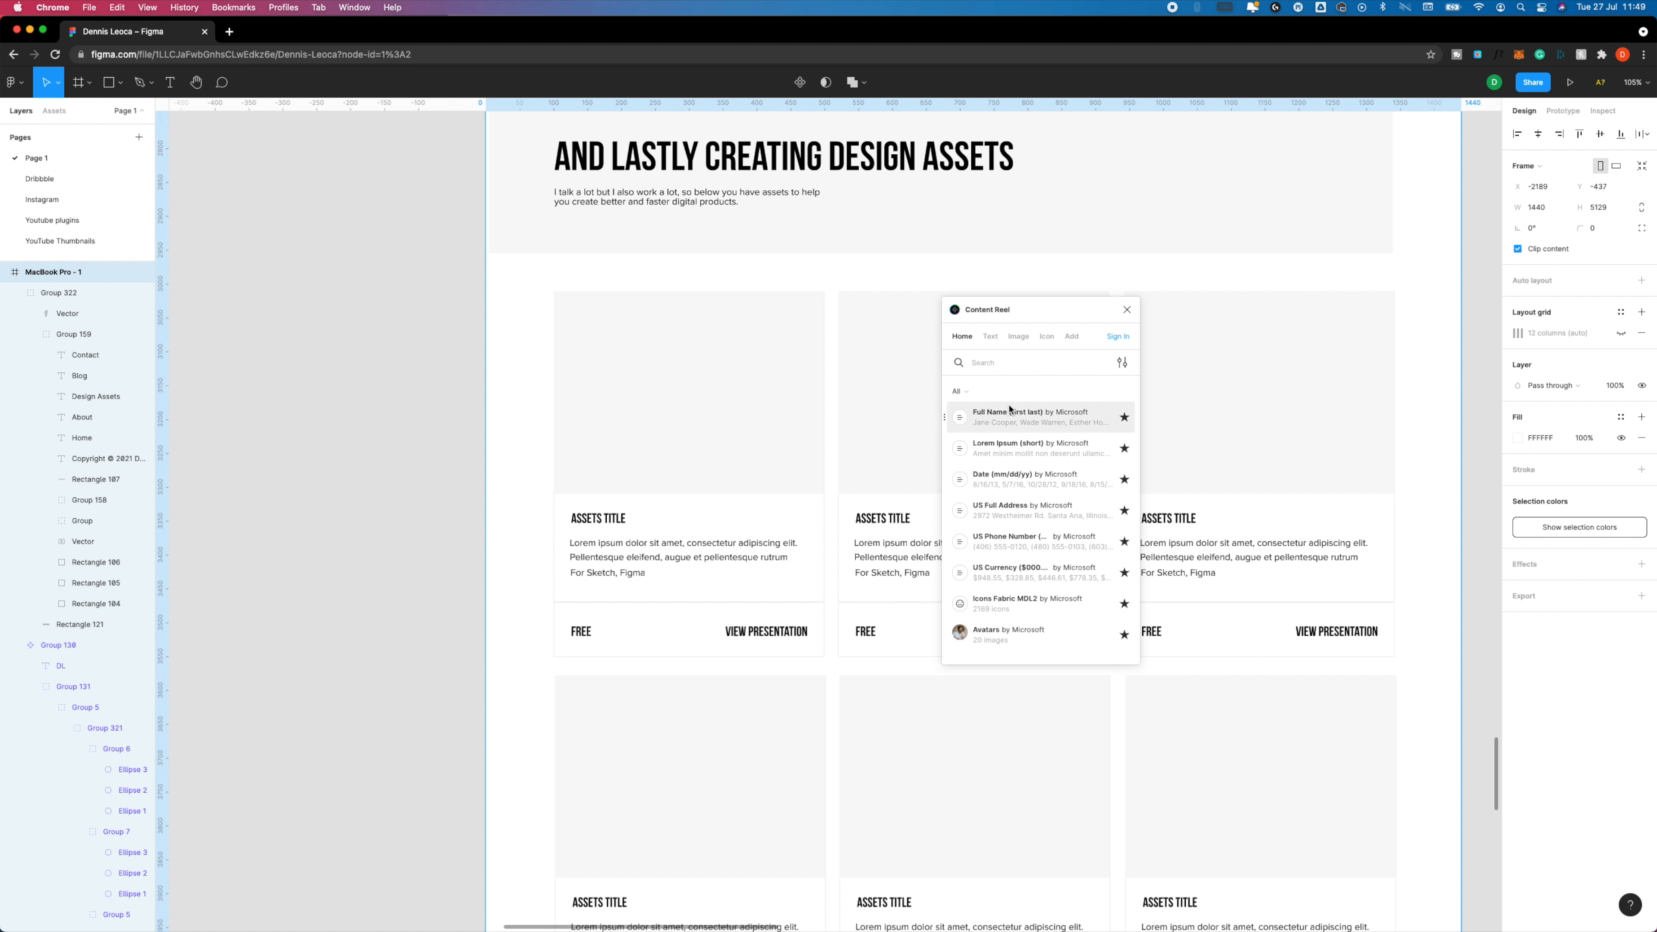
left_click_drag(1033, 314, 1213, 307)
Look through Content Reel's Text, Image, Icon and Add sections, and return to its Home section.
left_click(1174, 330)
left_click(1200, 330)
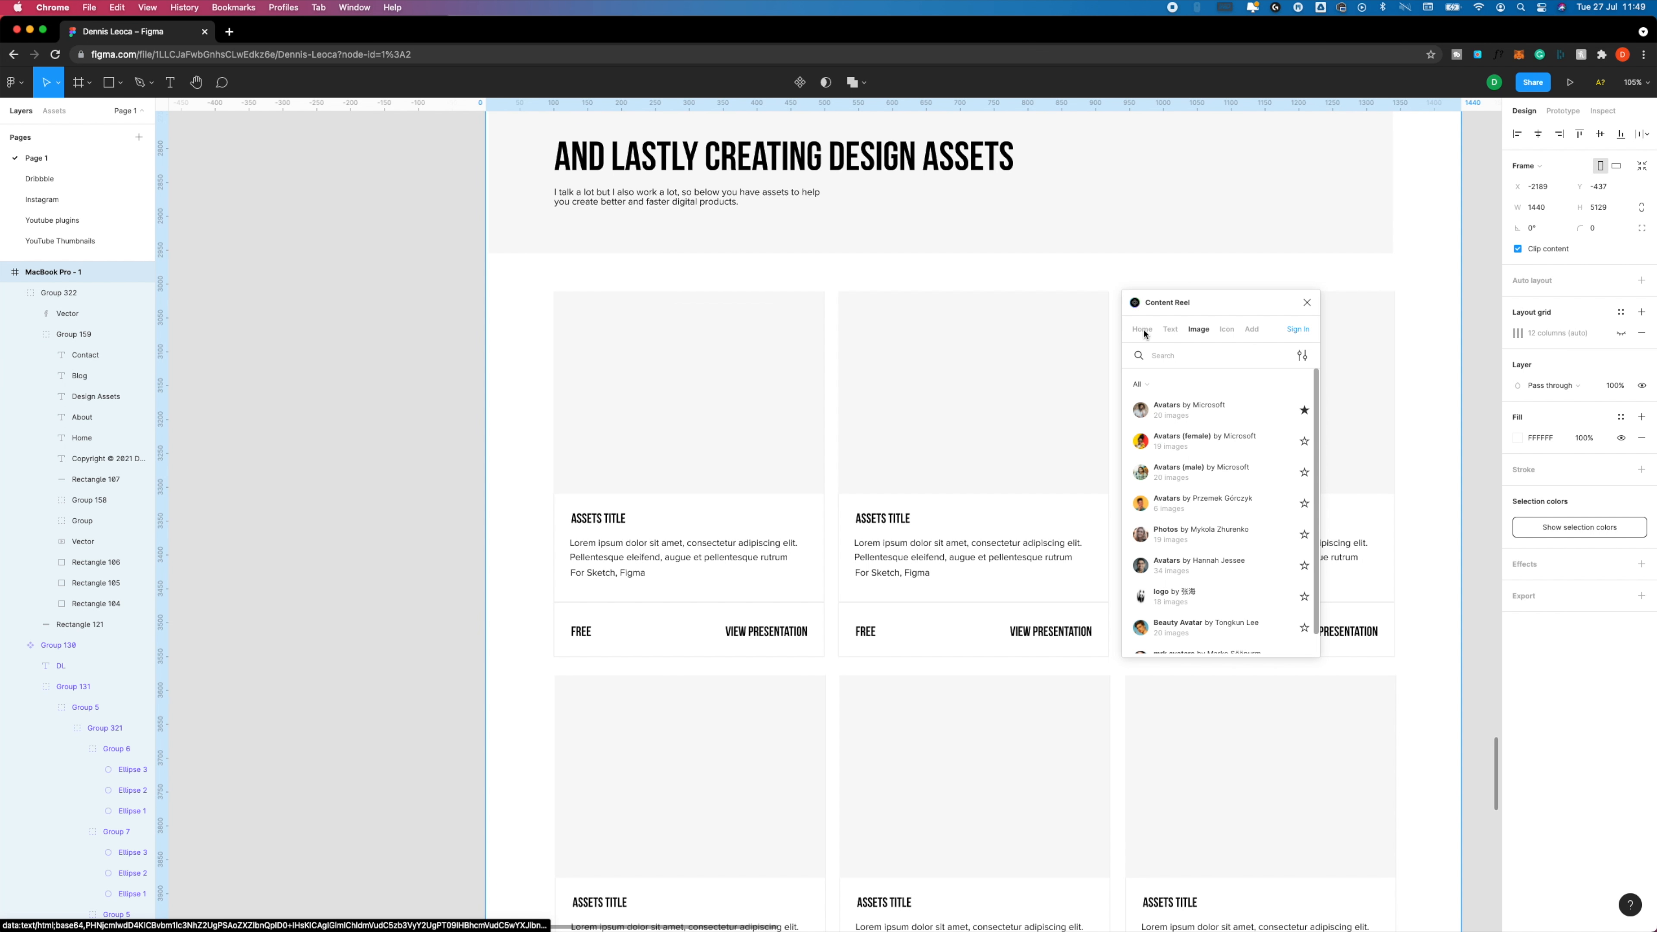
left_click(1219, 332)
left_click(1248, 331)
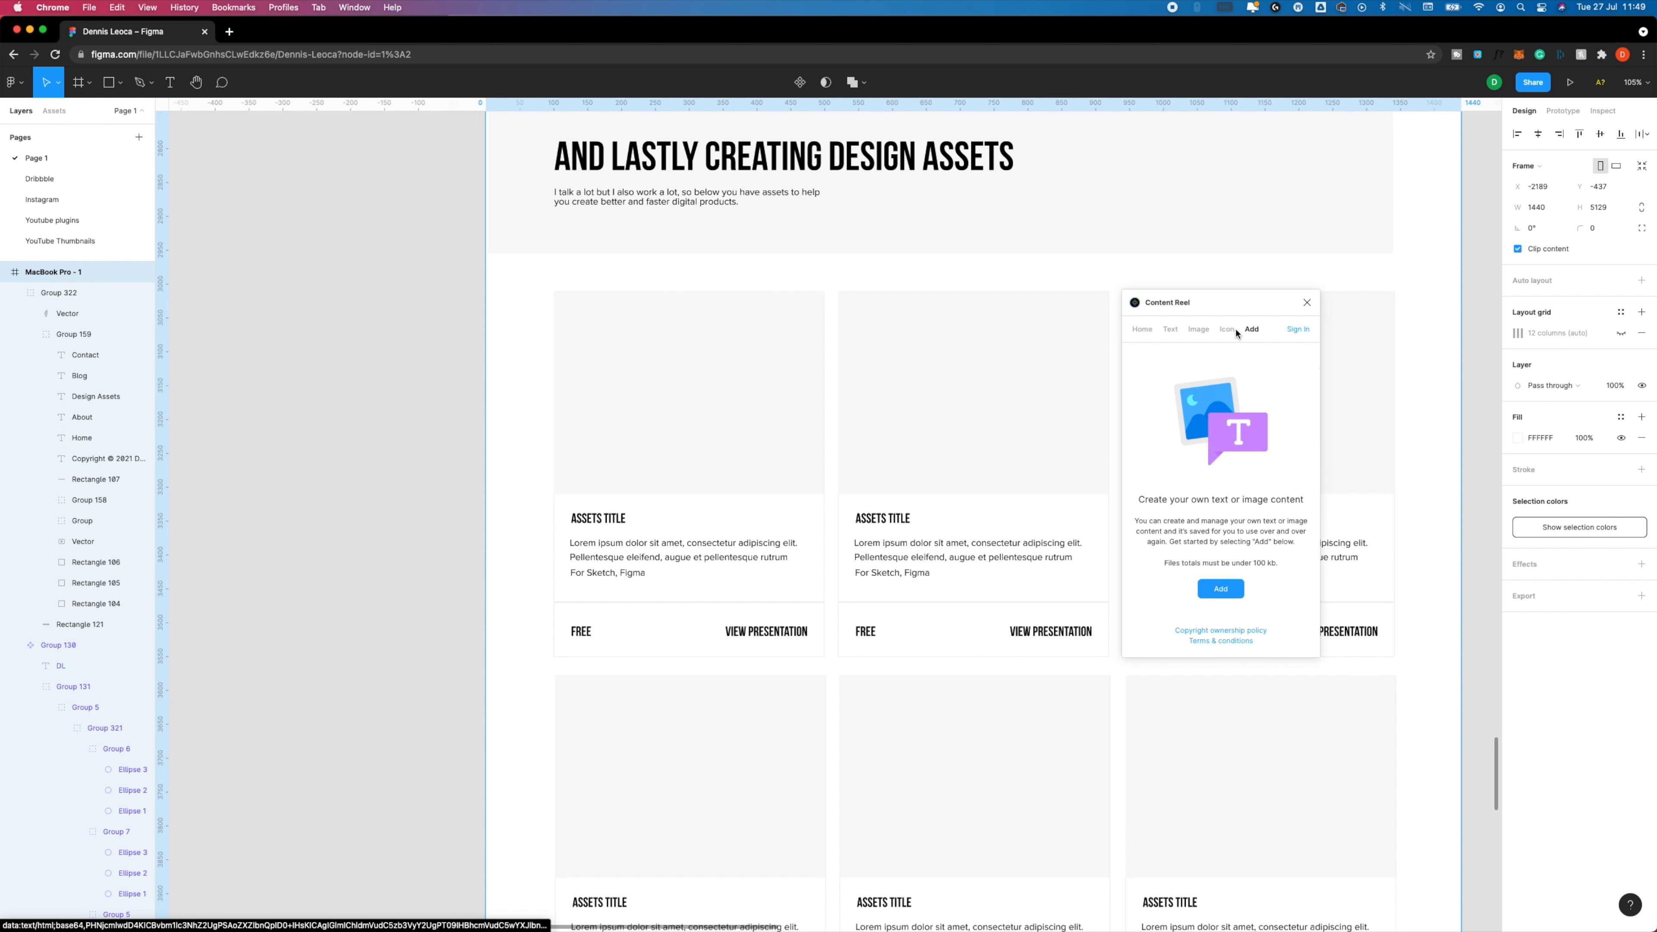
left_click(1142, 330)
Fill the titles of the first two asset cards with full names from Content Reel.
left_click(776, 632)
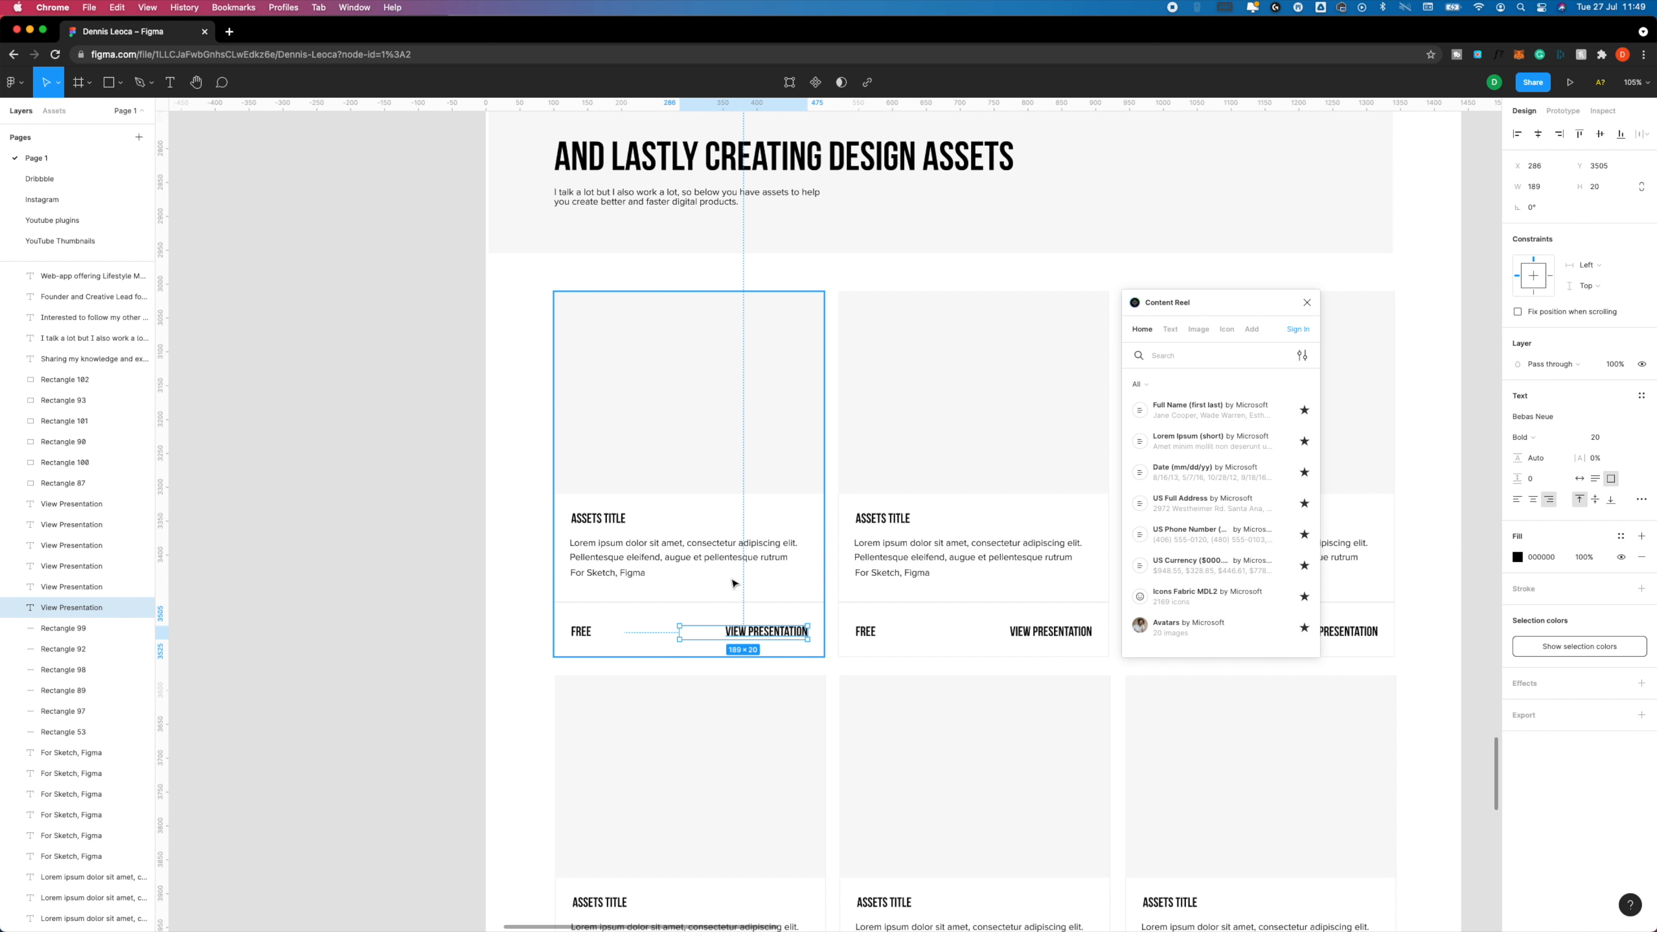
left_click(598, 518)
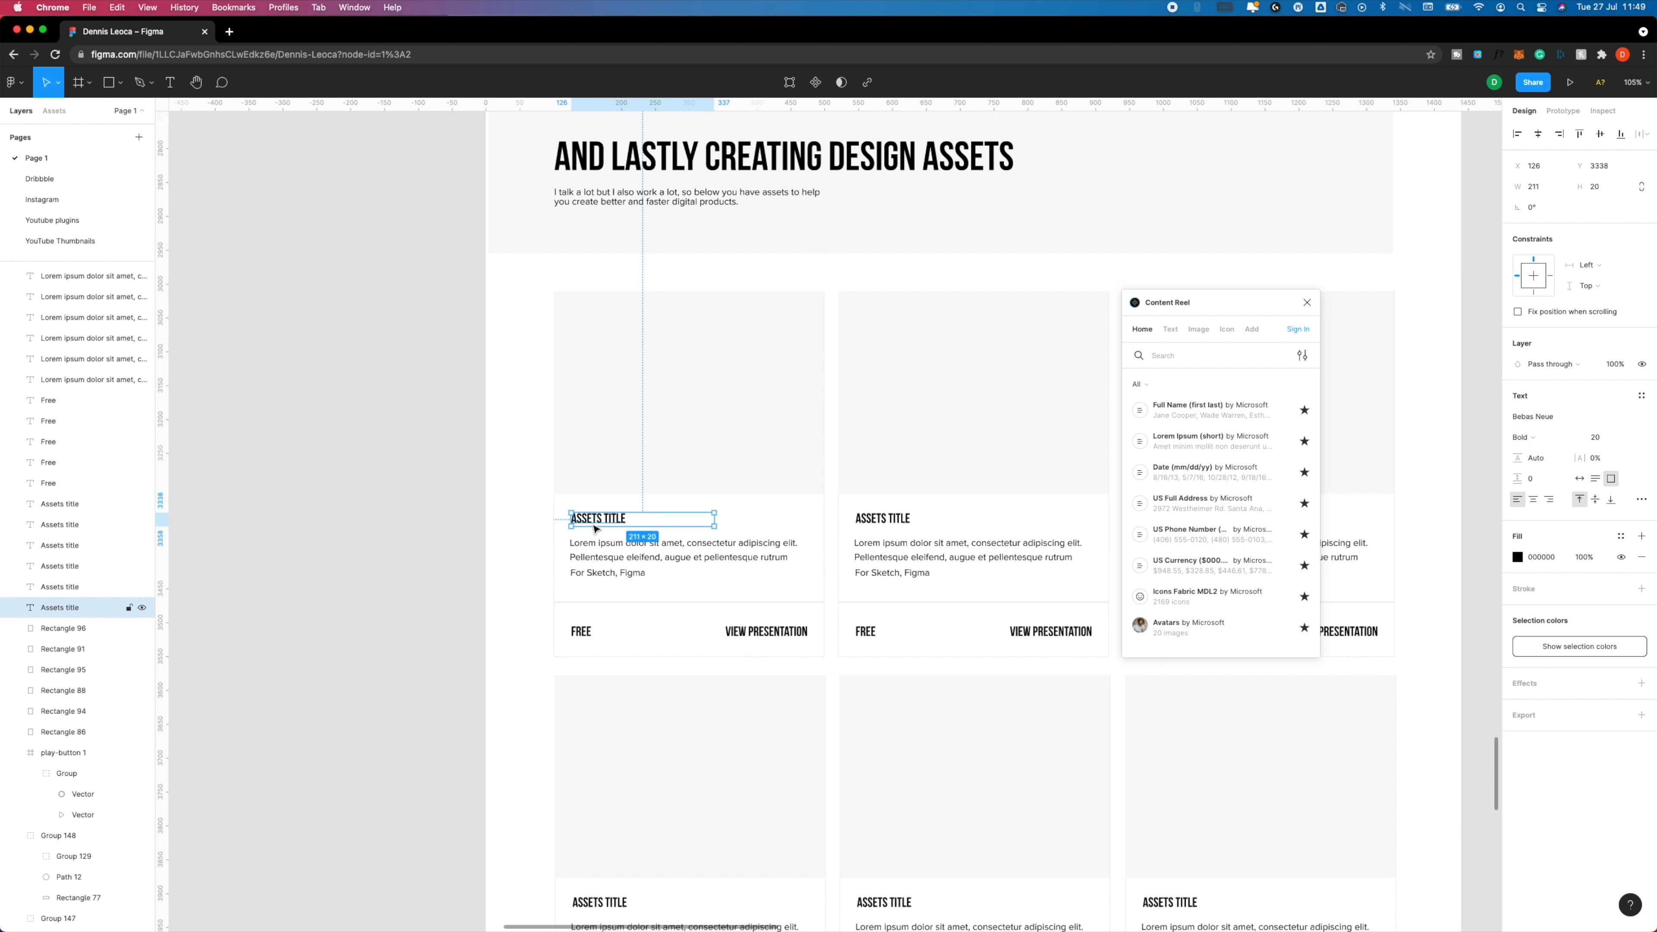
left_click(882, 517, "shift")
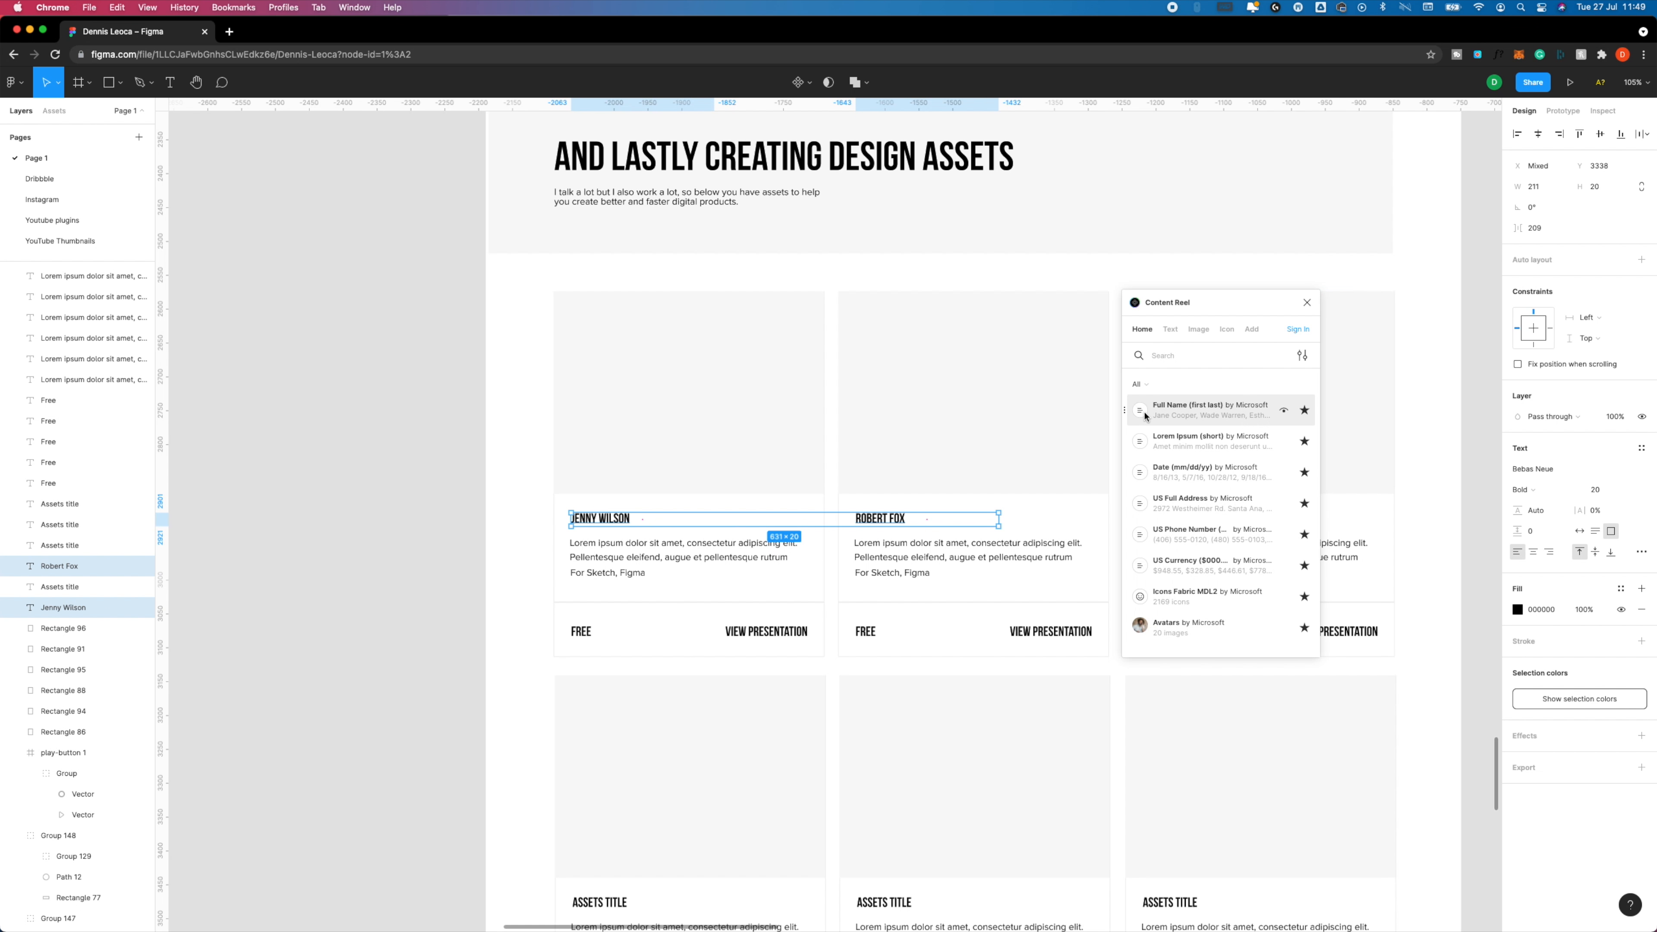
Undo the full-name and date fills on the asset card titles and close Content Reel.
key("super+z")
key("super+z")
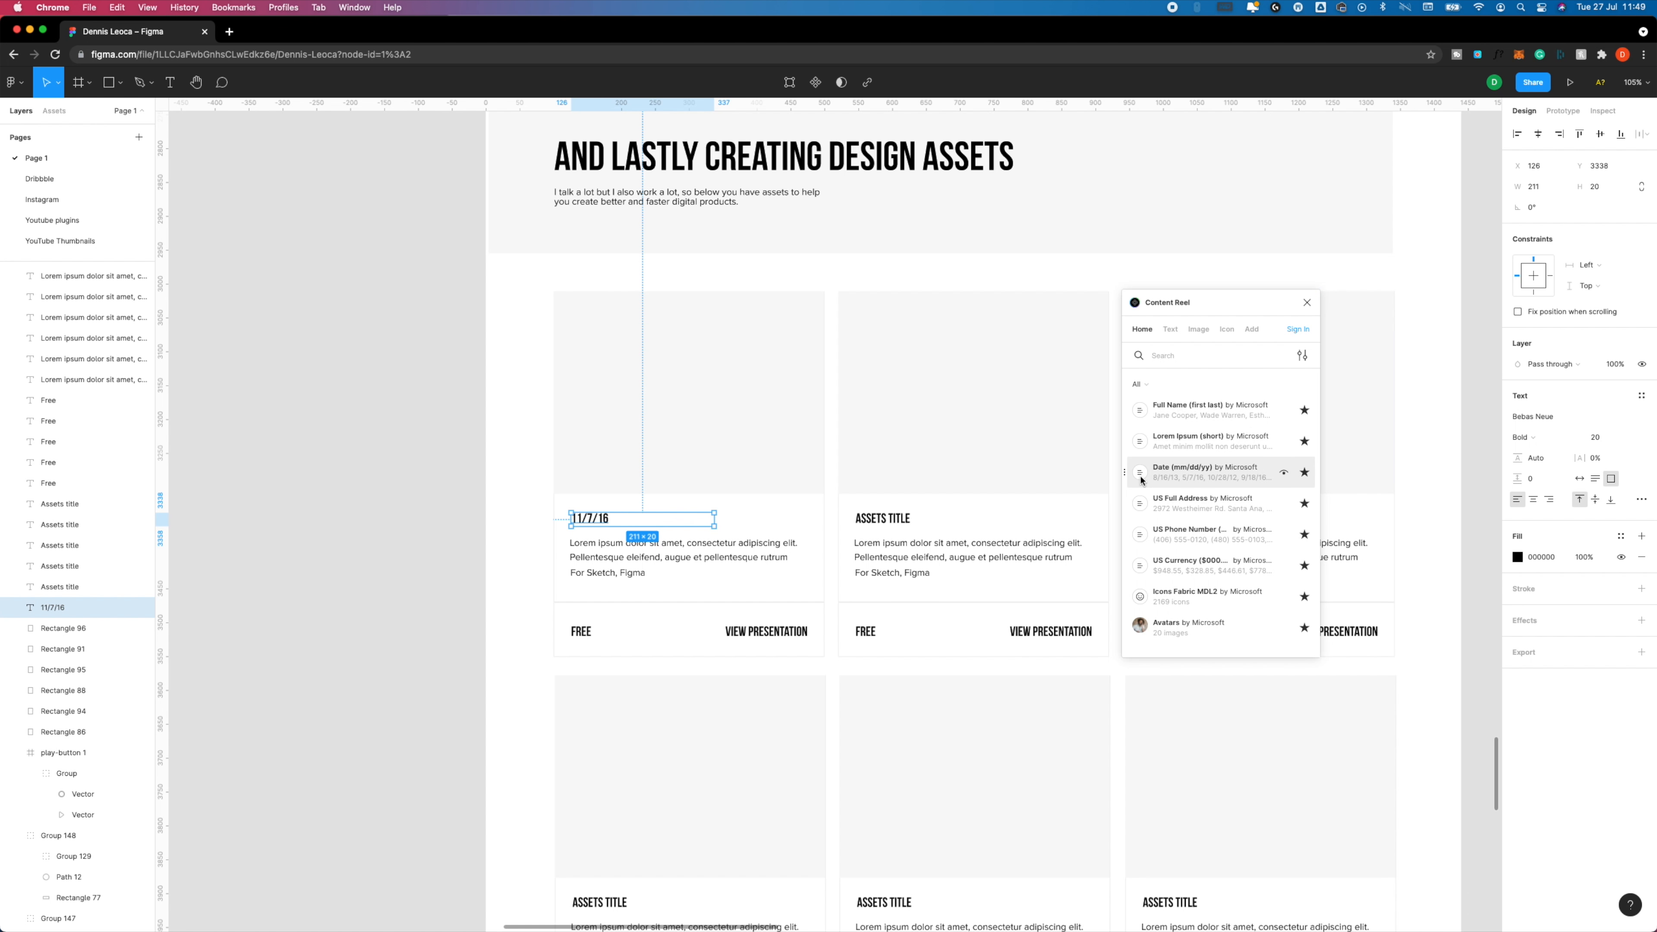
key("super+z")
key("super+z")
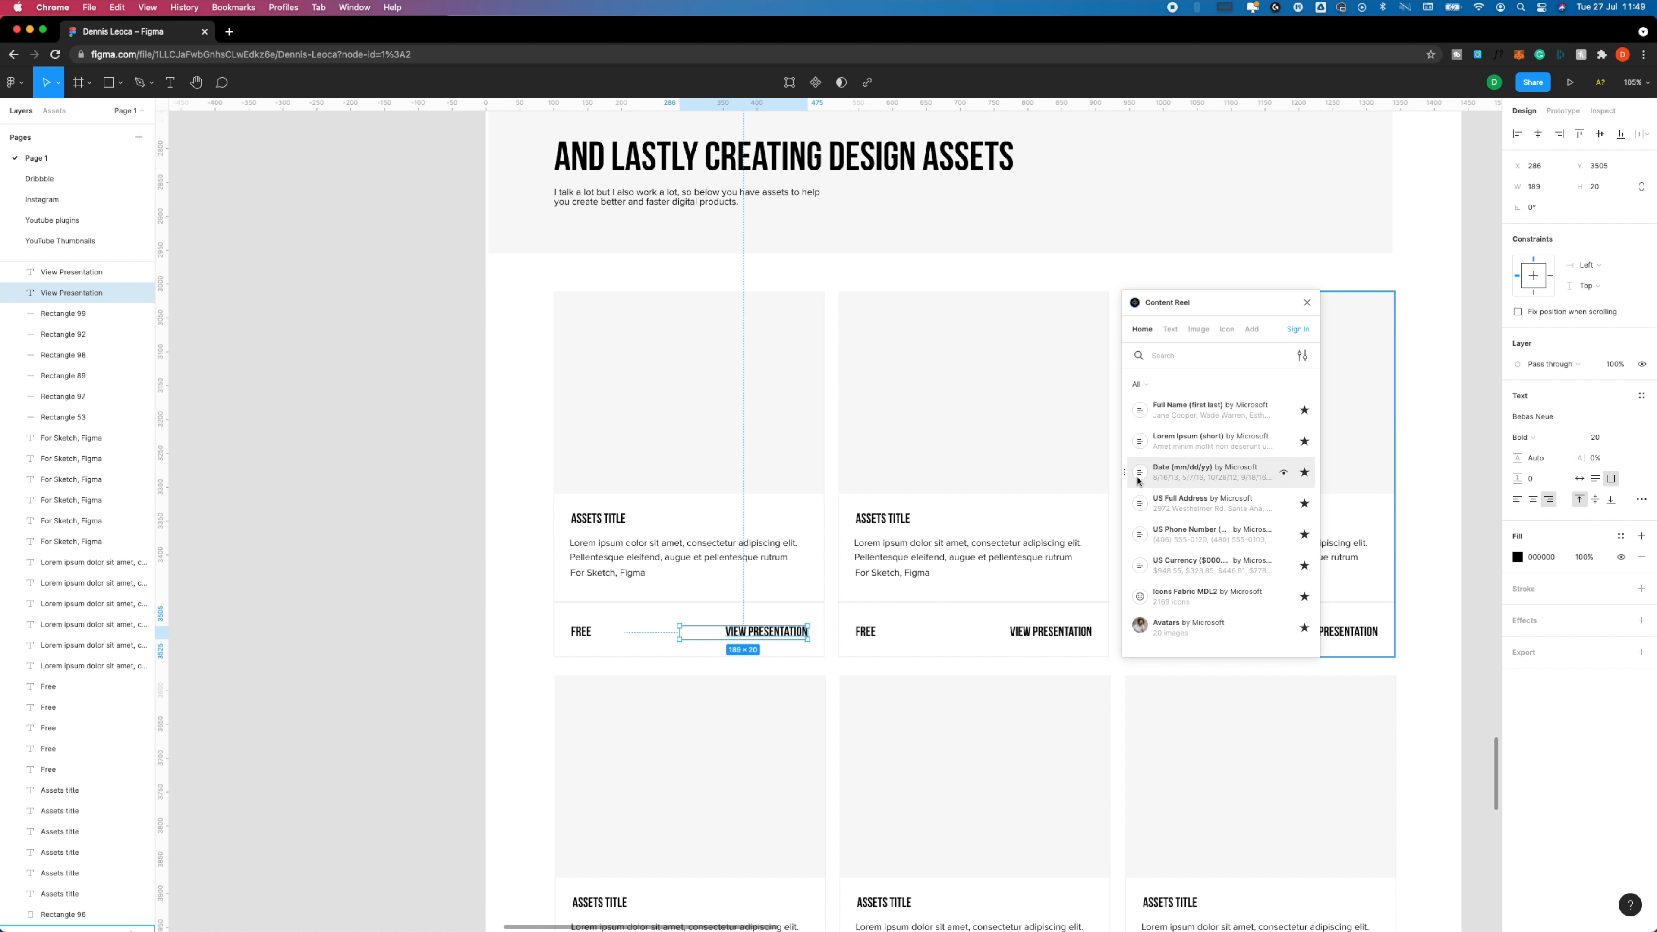
left_click(1314, 308)
left_click(534, 313)
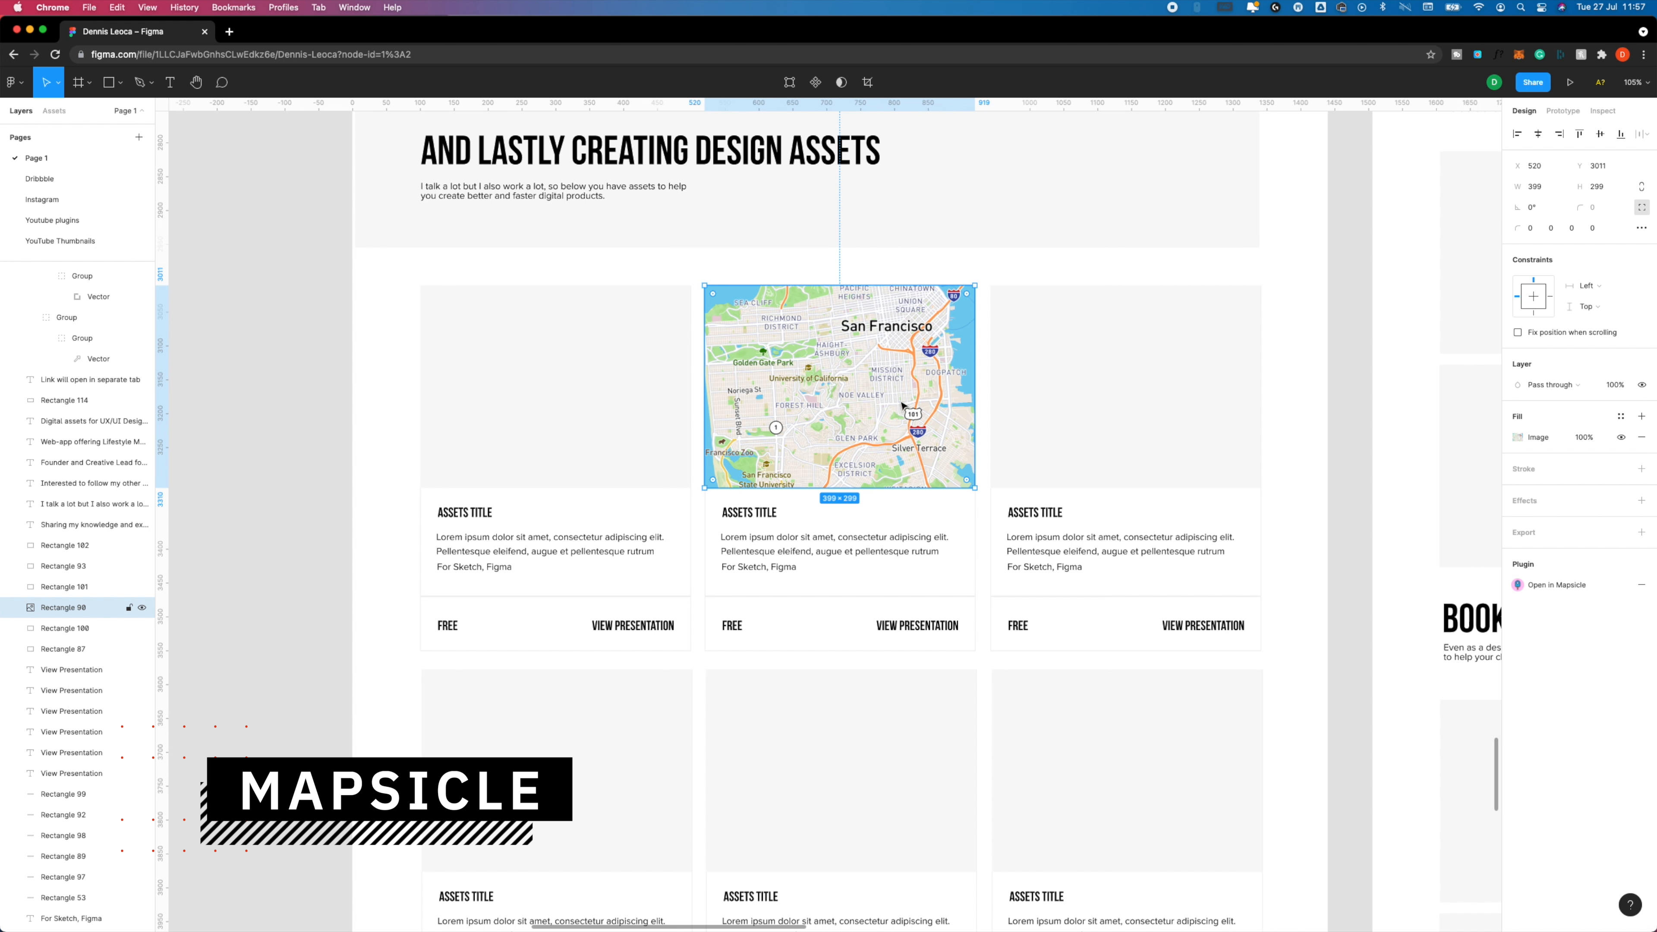
Undo the map image fill on the second asset card's placeholder.
double_click(902, 404)
key("Escape")
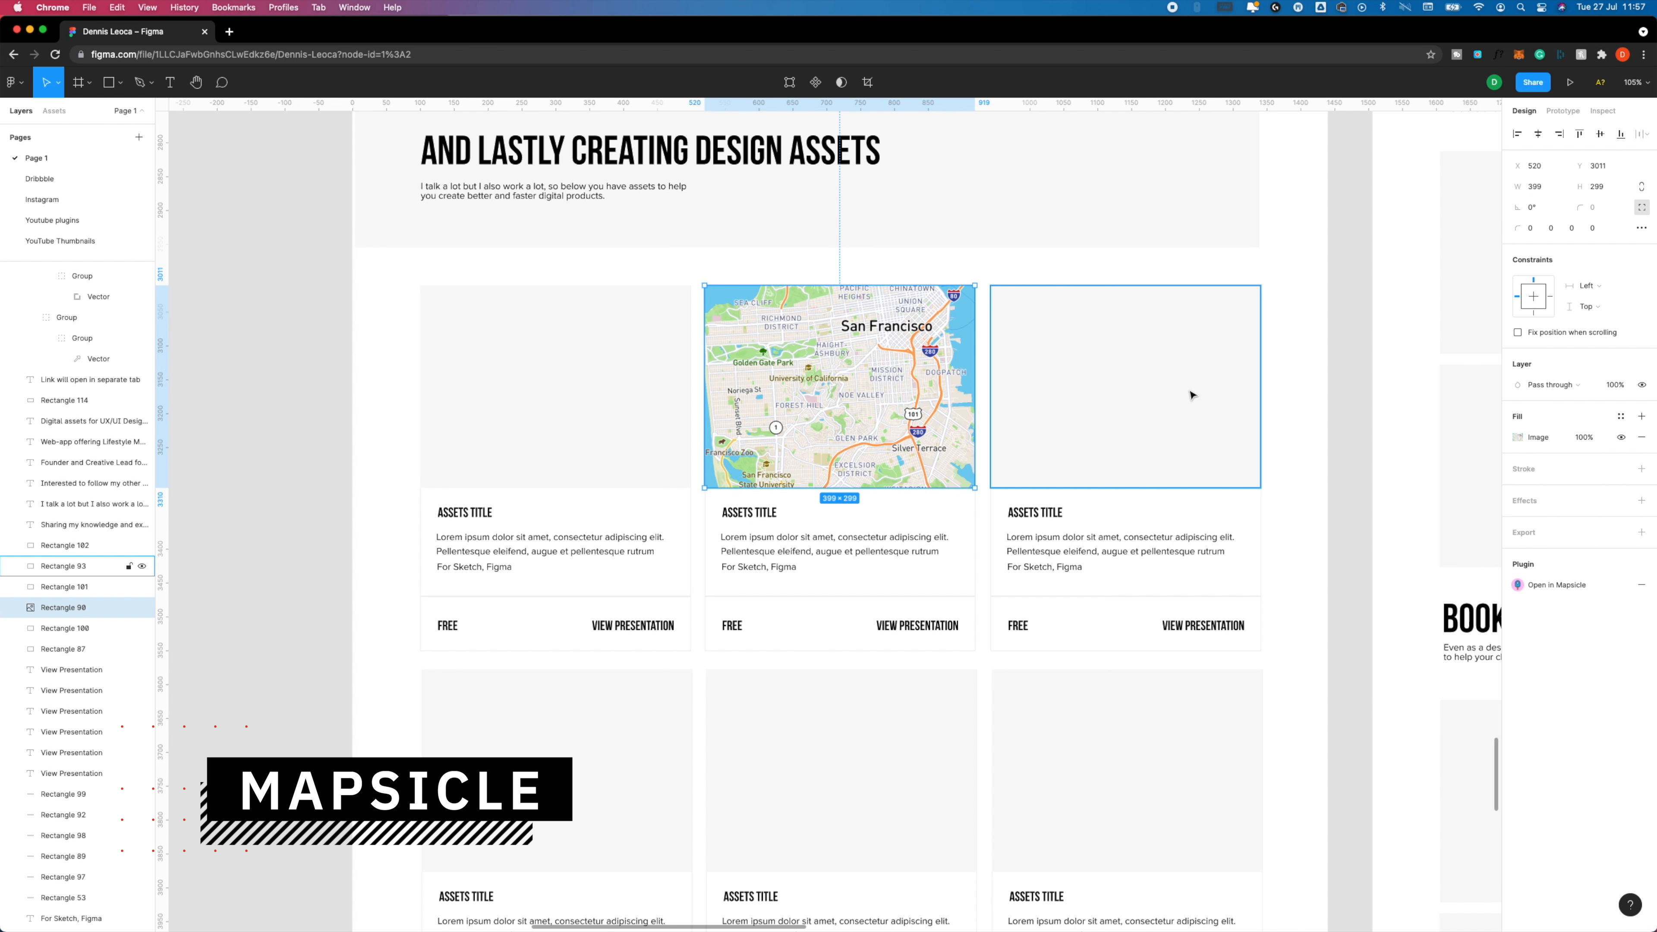
key("super+z")
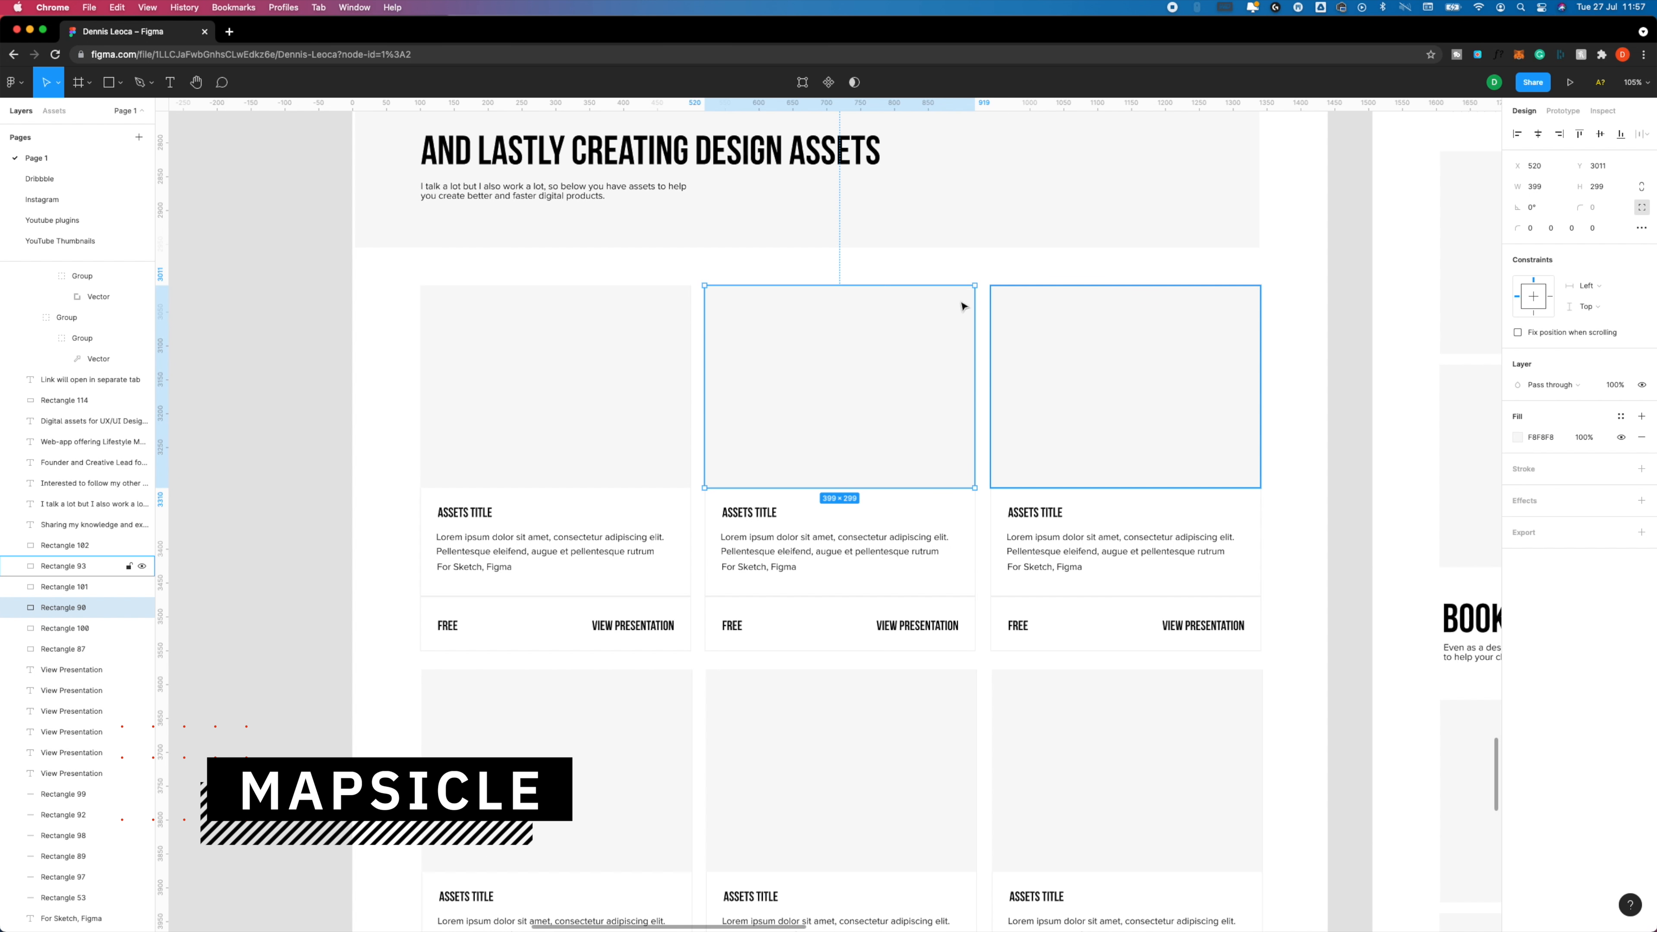
Open Mapsicle for the second asset card's image placeholder.
left_click(914, 269)
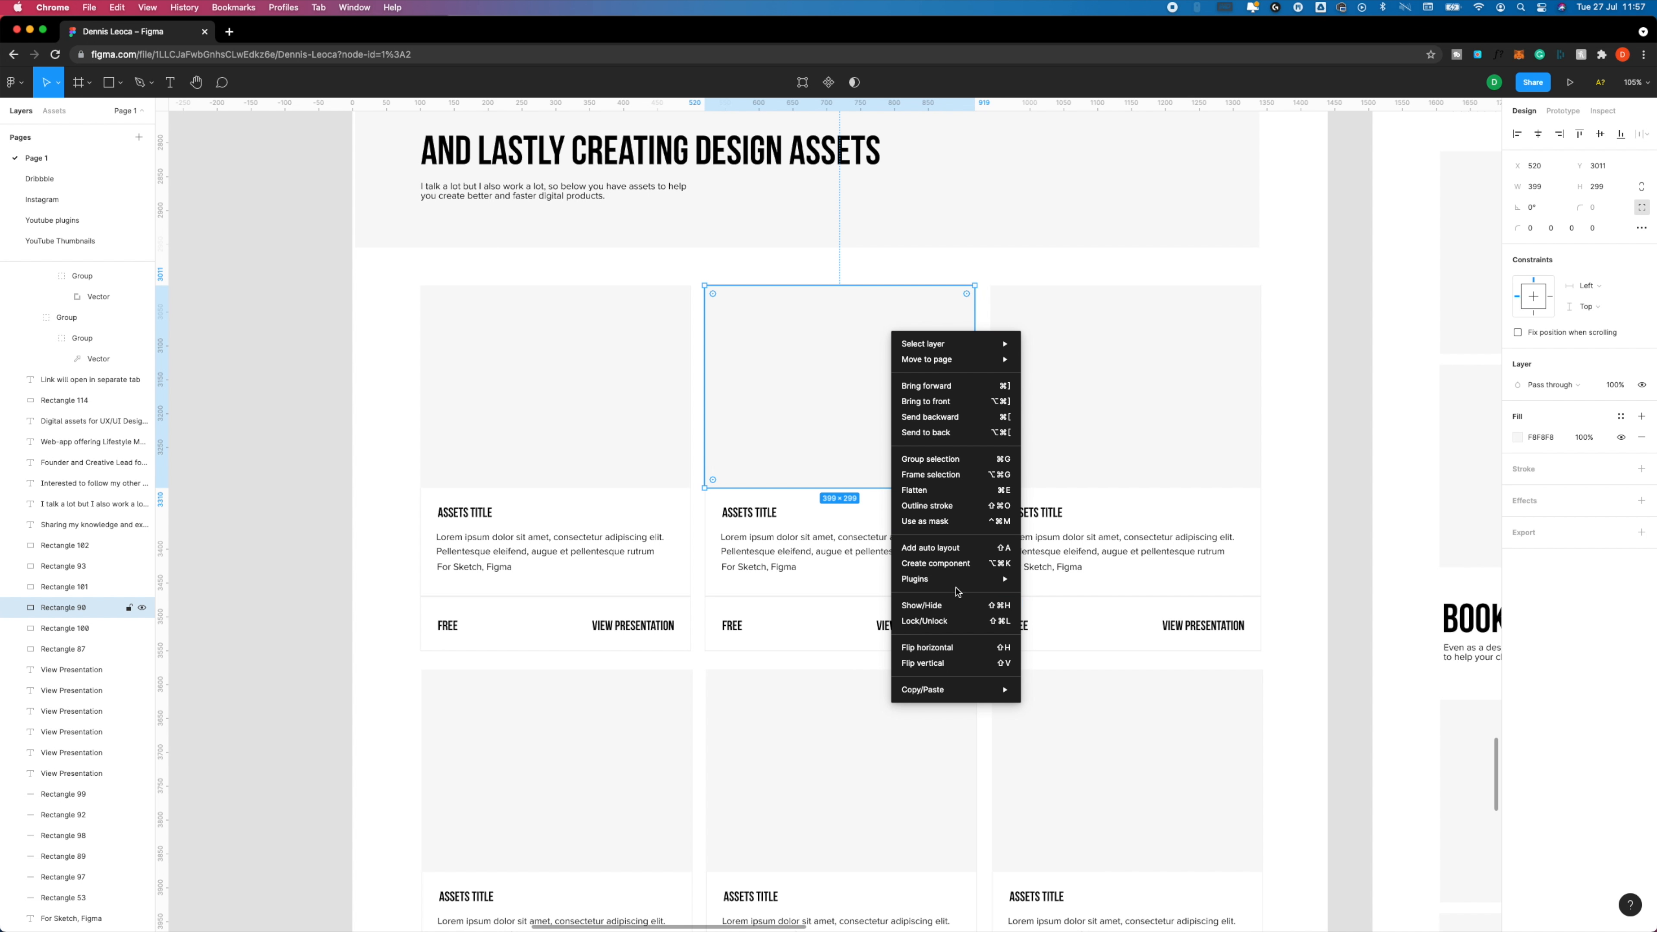
mouse_move(972, 588)
mouse_move(1123, 645)
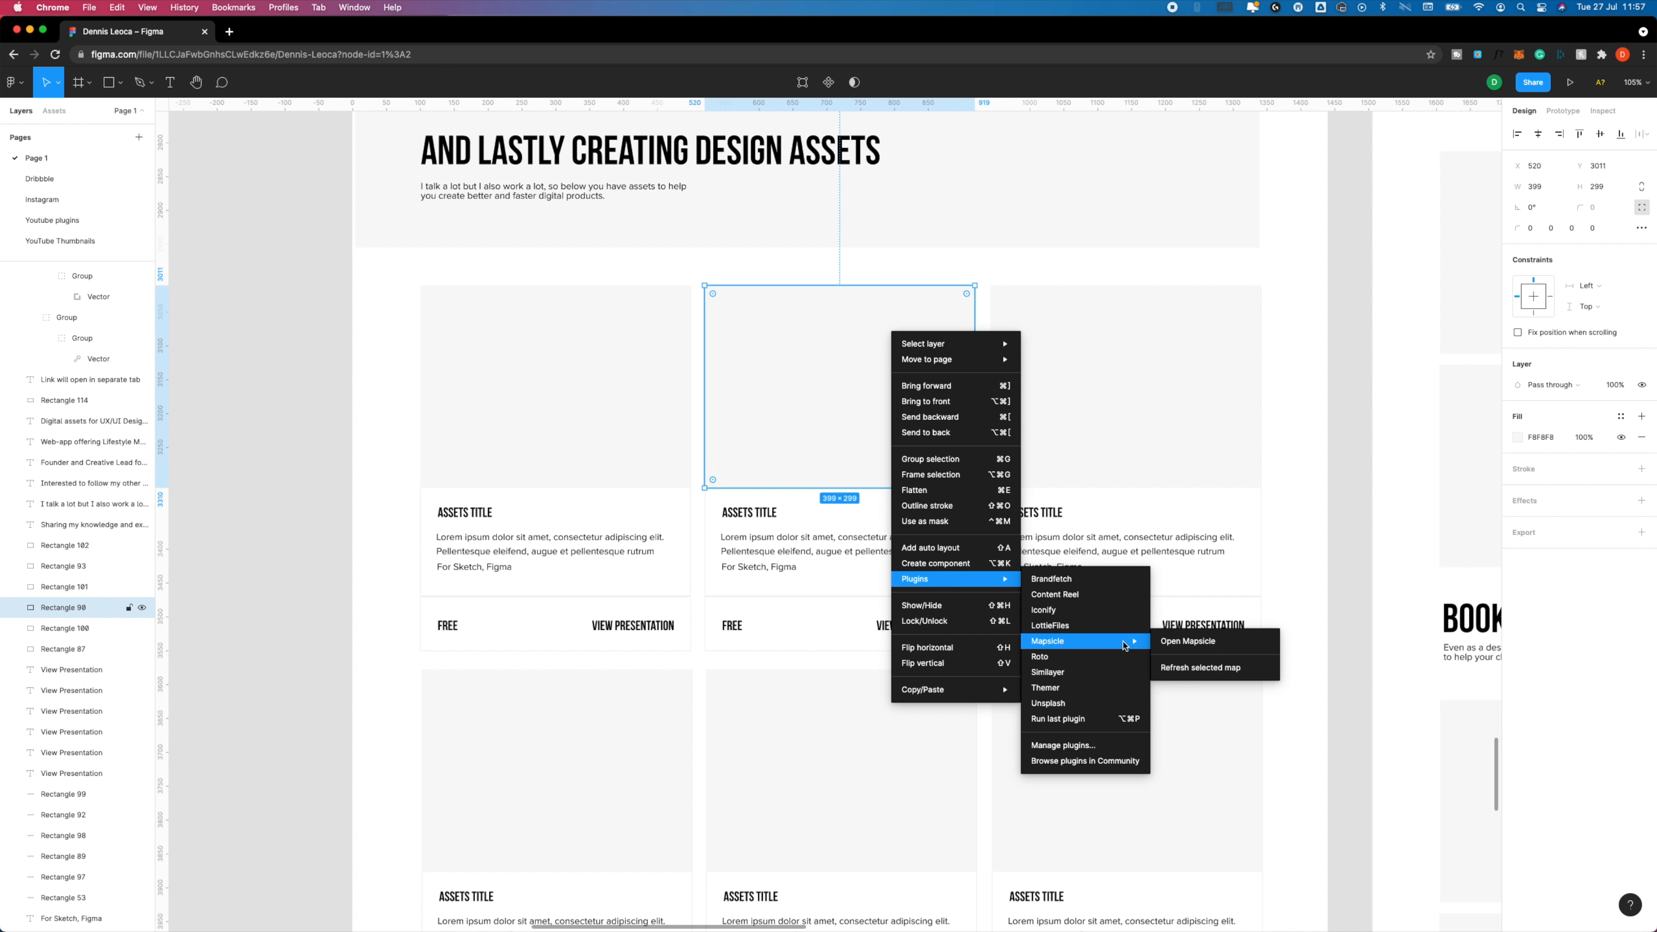
left_click(1212, 644)
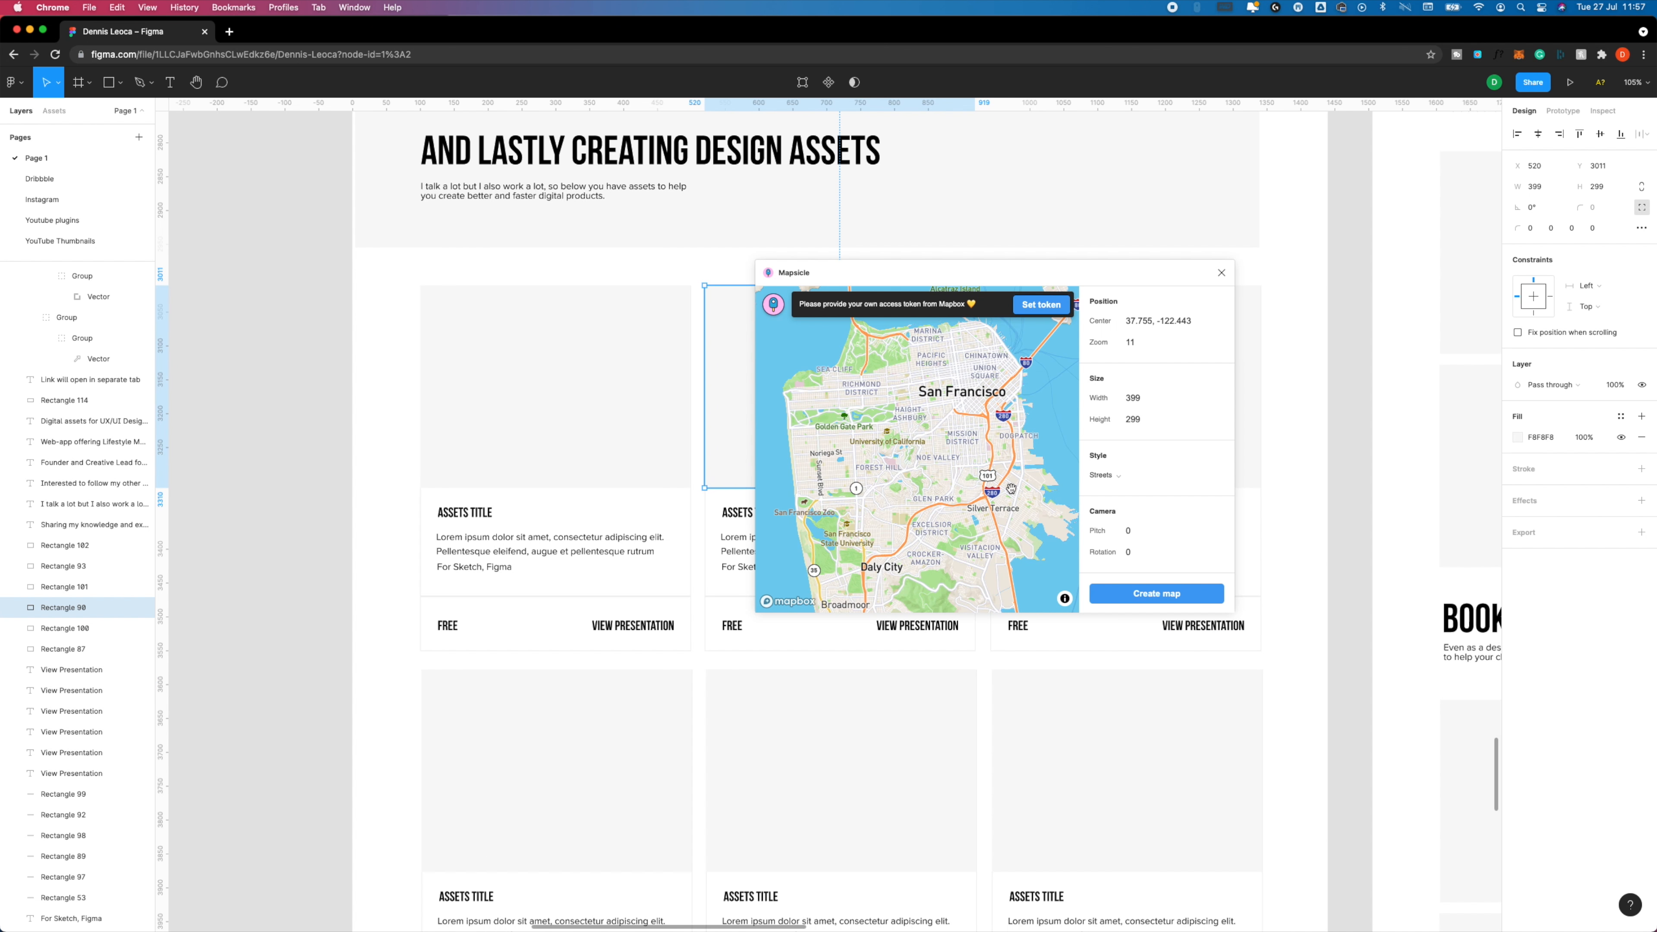
Reposition the Mapsicle preview over the San Francisco Bay Area, centered on 37.931, -122.376 at zoom 7.45.
left_click_drag(950, 500, 914, 430)
scroll(947, 441, "down", 3)
scroll(947, 441, "down", 6)
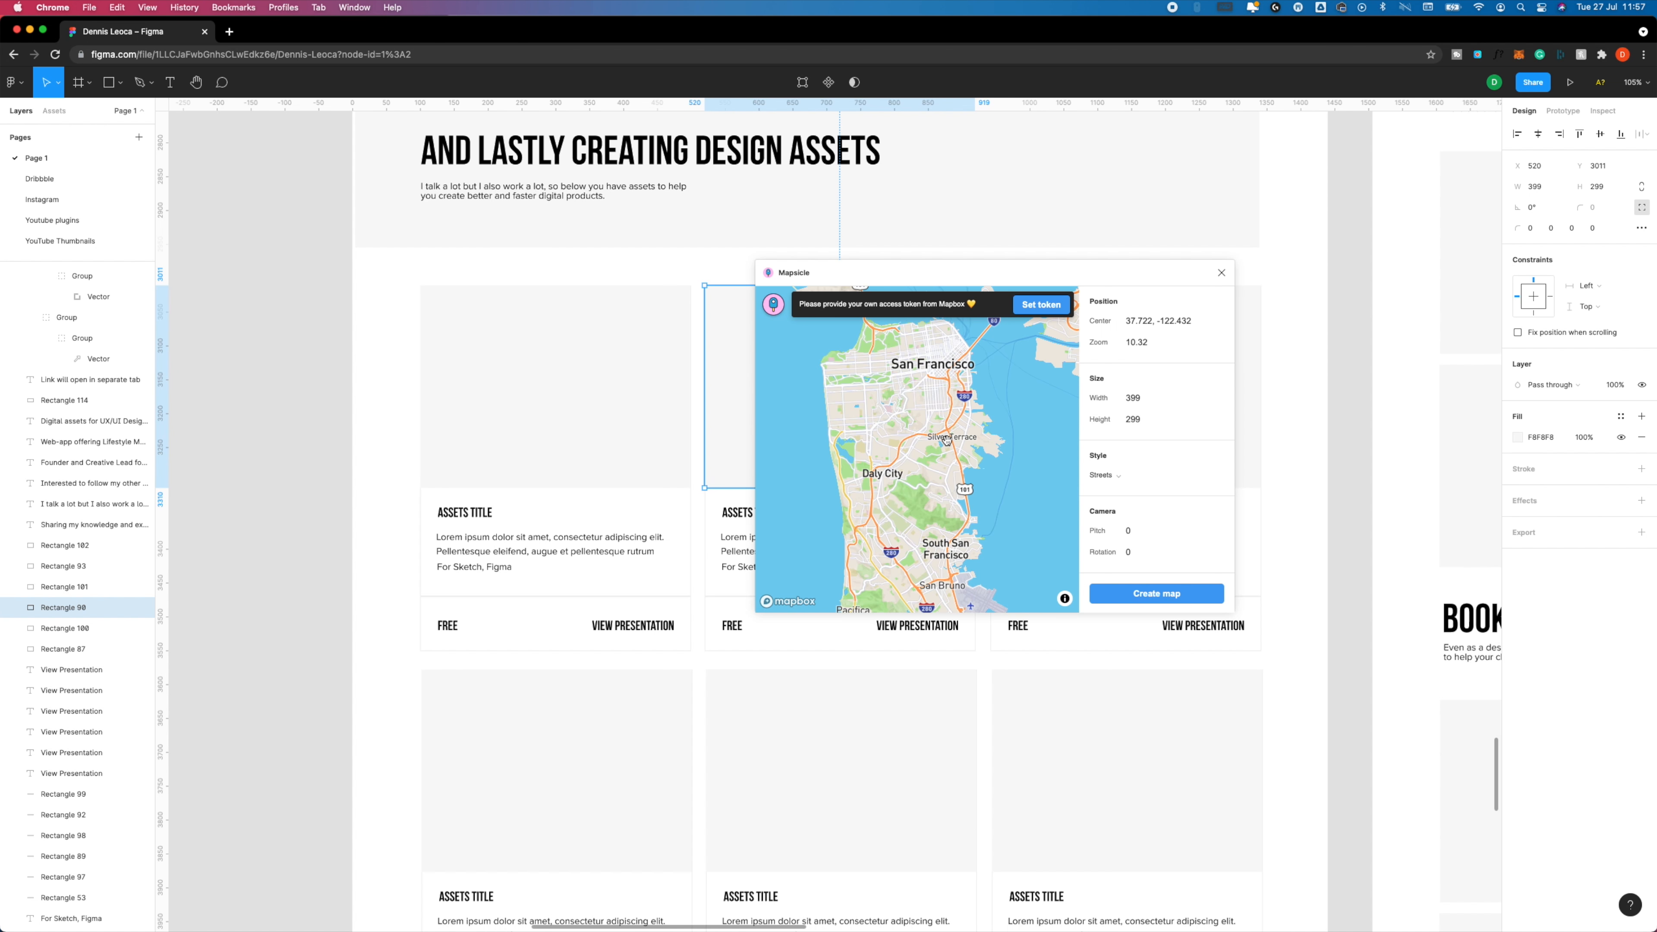
scroll(947, 441, "down", 4)
left_click_drag(998, 425, 907, 480)
left_click_drag(1004, 457, 976, 529)
left_click_drag(888, 489, 965, 423)
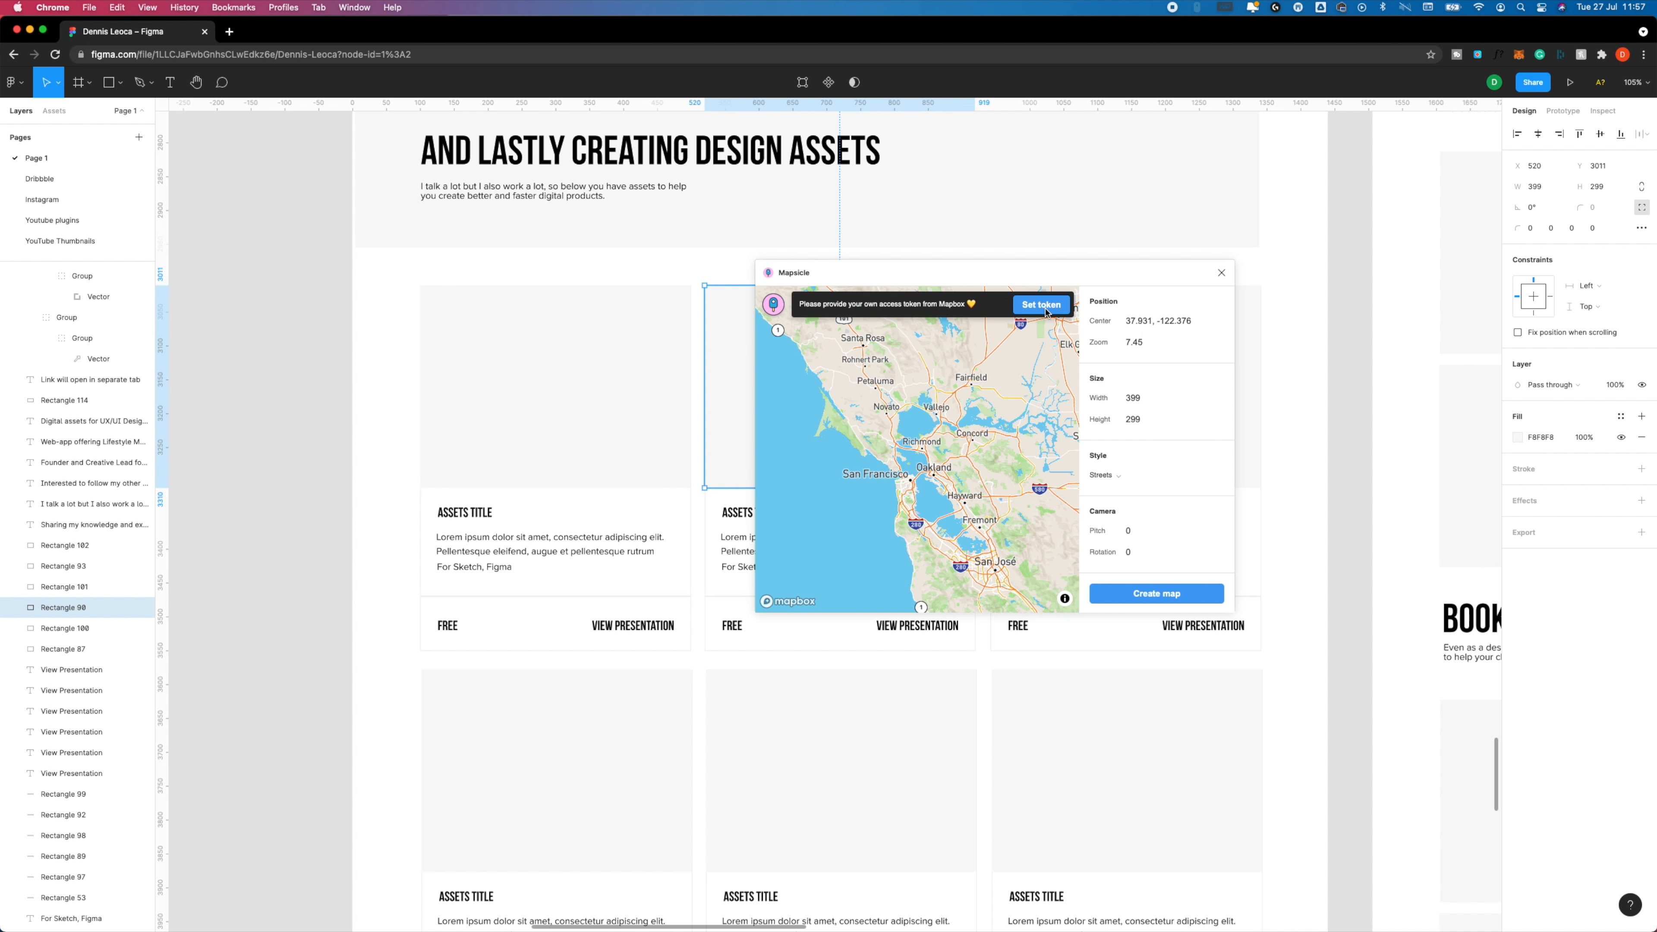
Zoom the Mapsicle preview in on San Francisco to 9.45 and create the map in the second asset card's placeholder.
scroll(955, 512, "up", 5)
left_click(1138, 595)
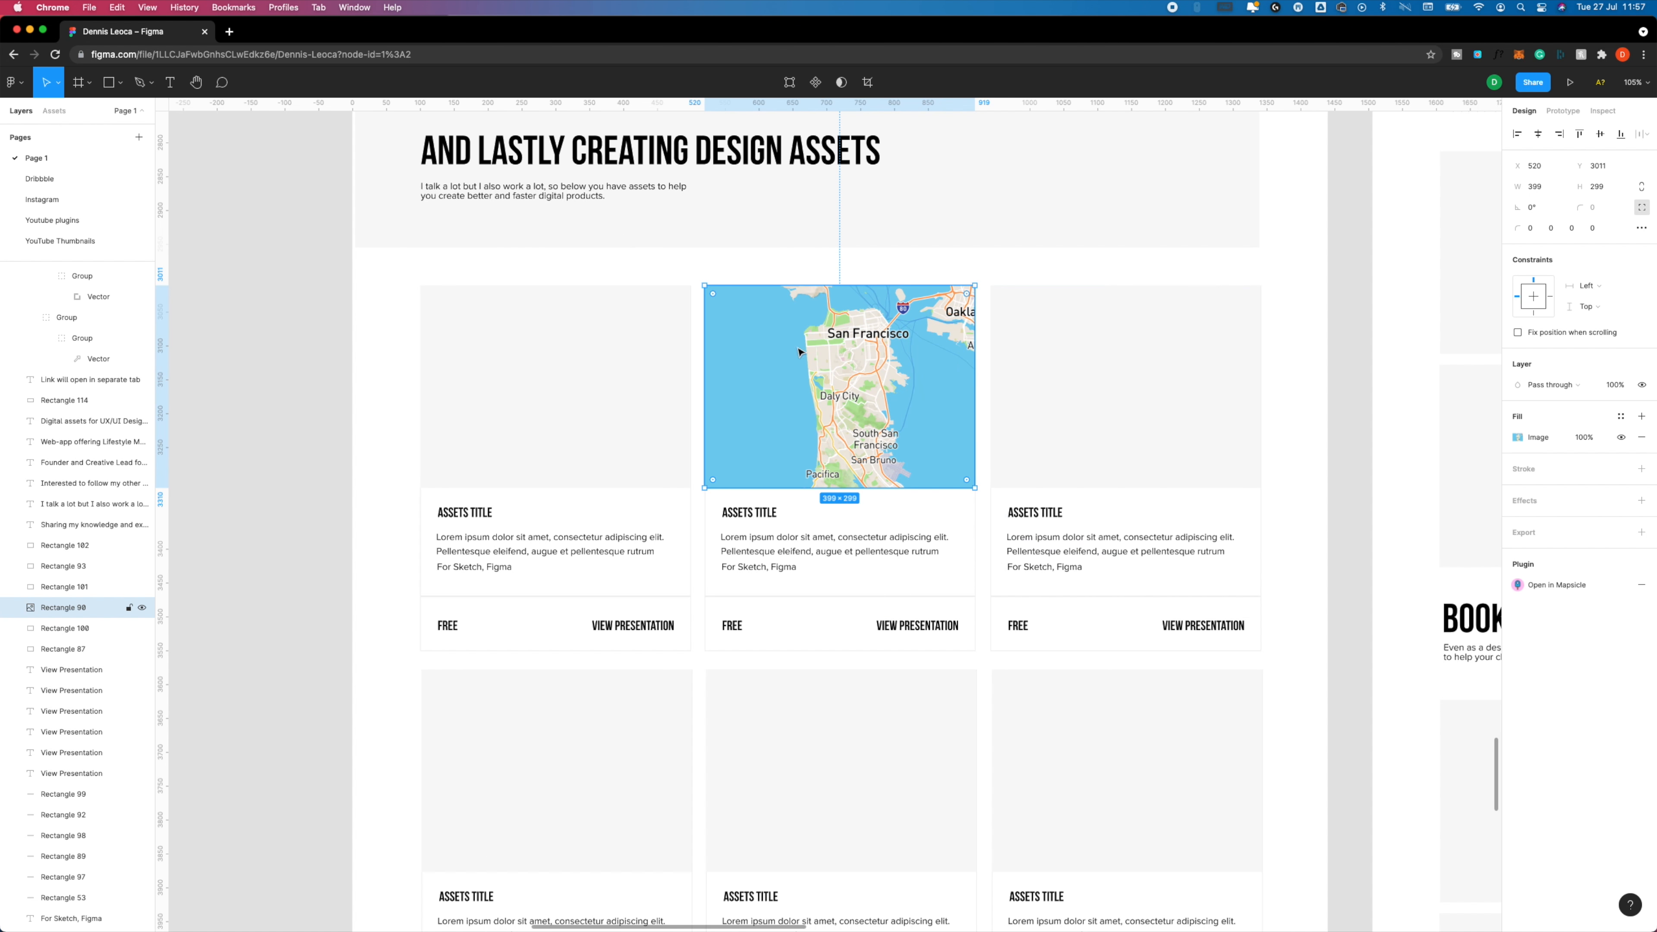
Reopen Mapsicle for the second asset card's map, recenter it on 37.828, -122.032 and update the map.
right_click(886, 366)
mouse_move(942, 621)
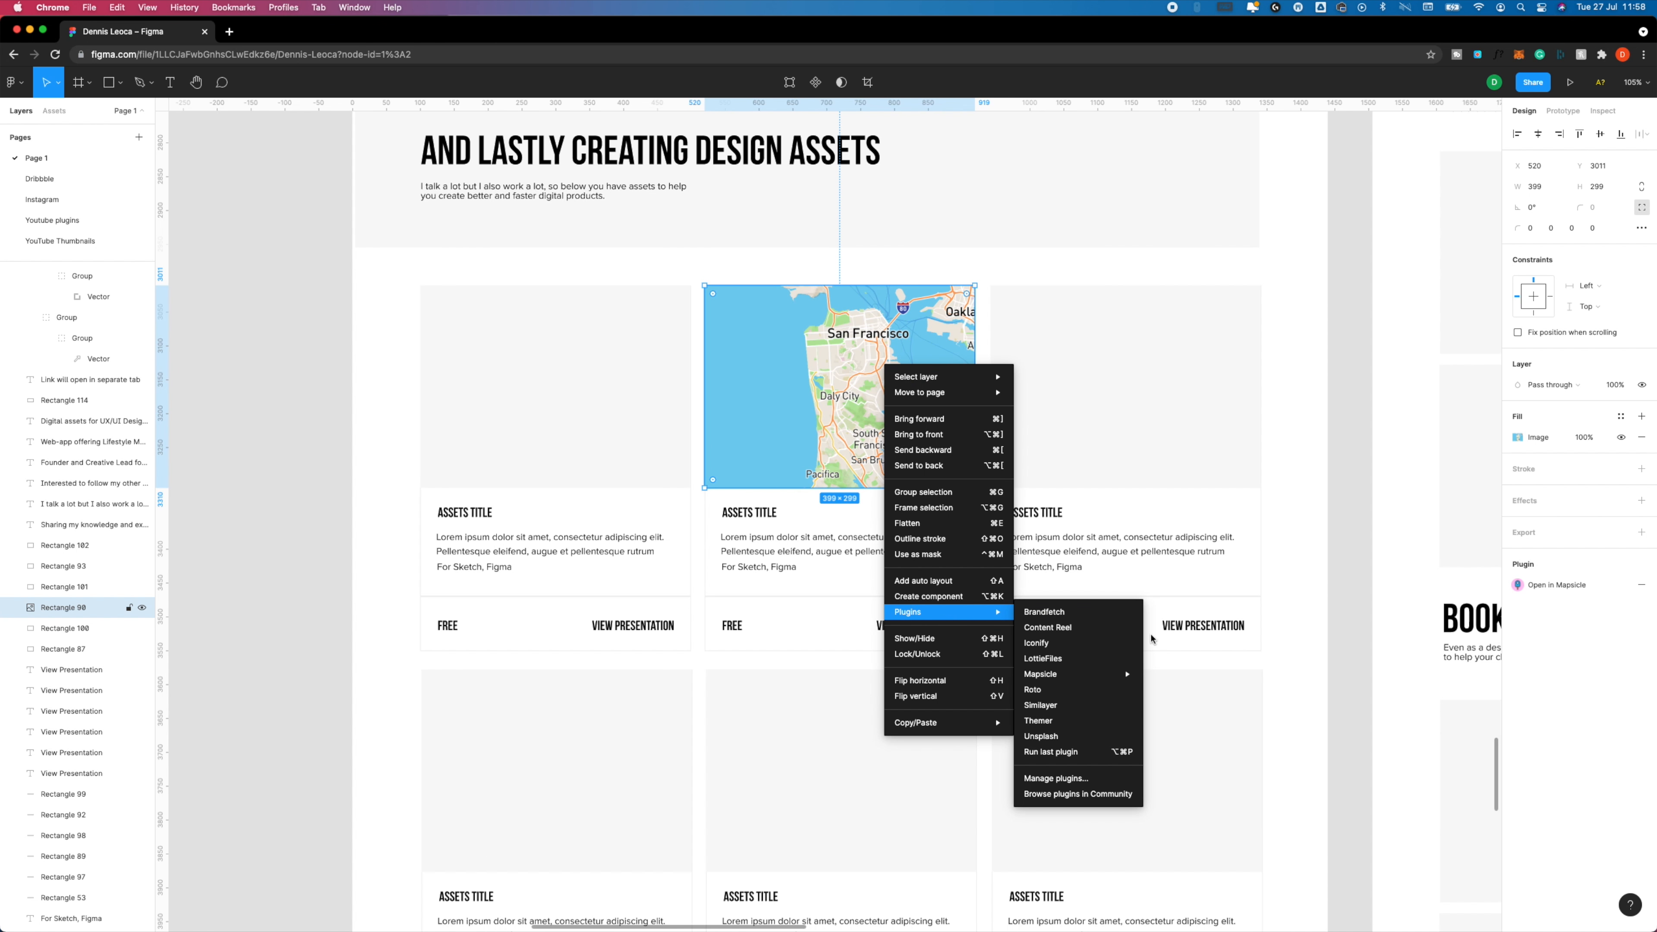
mouse_move(1125, 680)
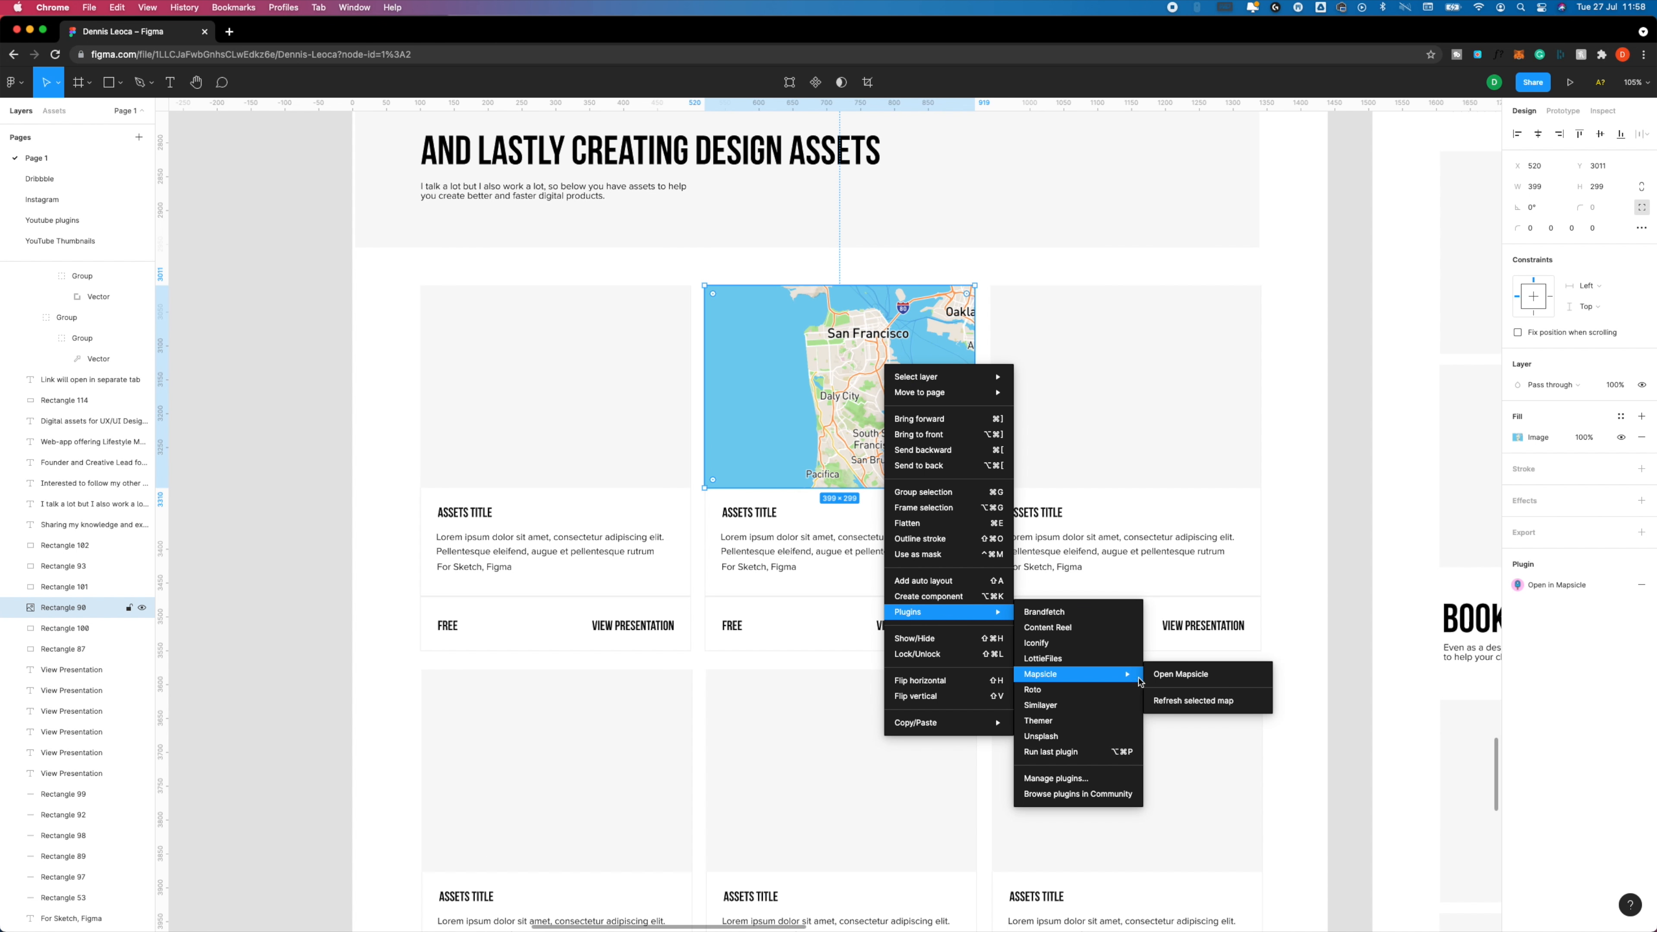
left_click(1172, 681)
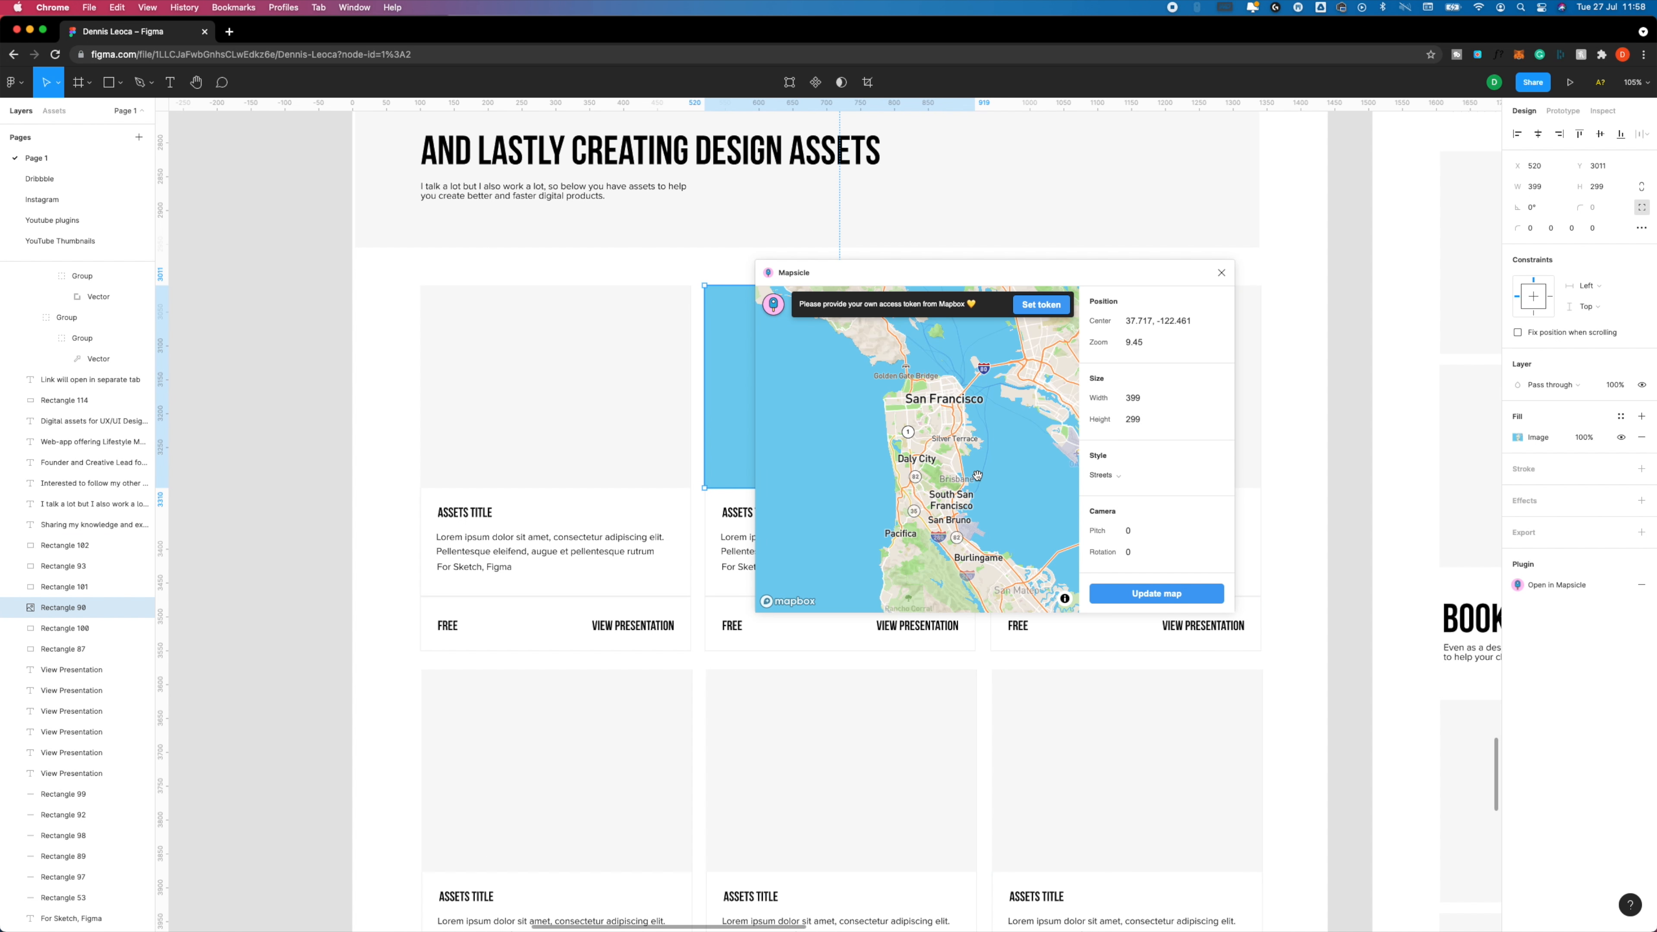
left_click_drag(1011, 402, 907, 440)
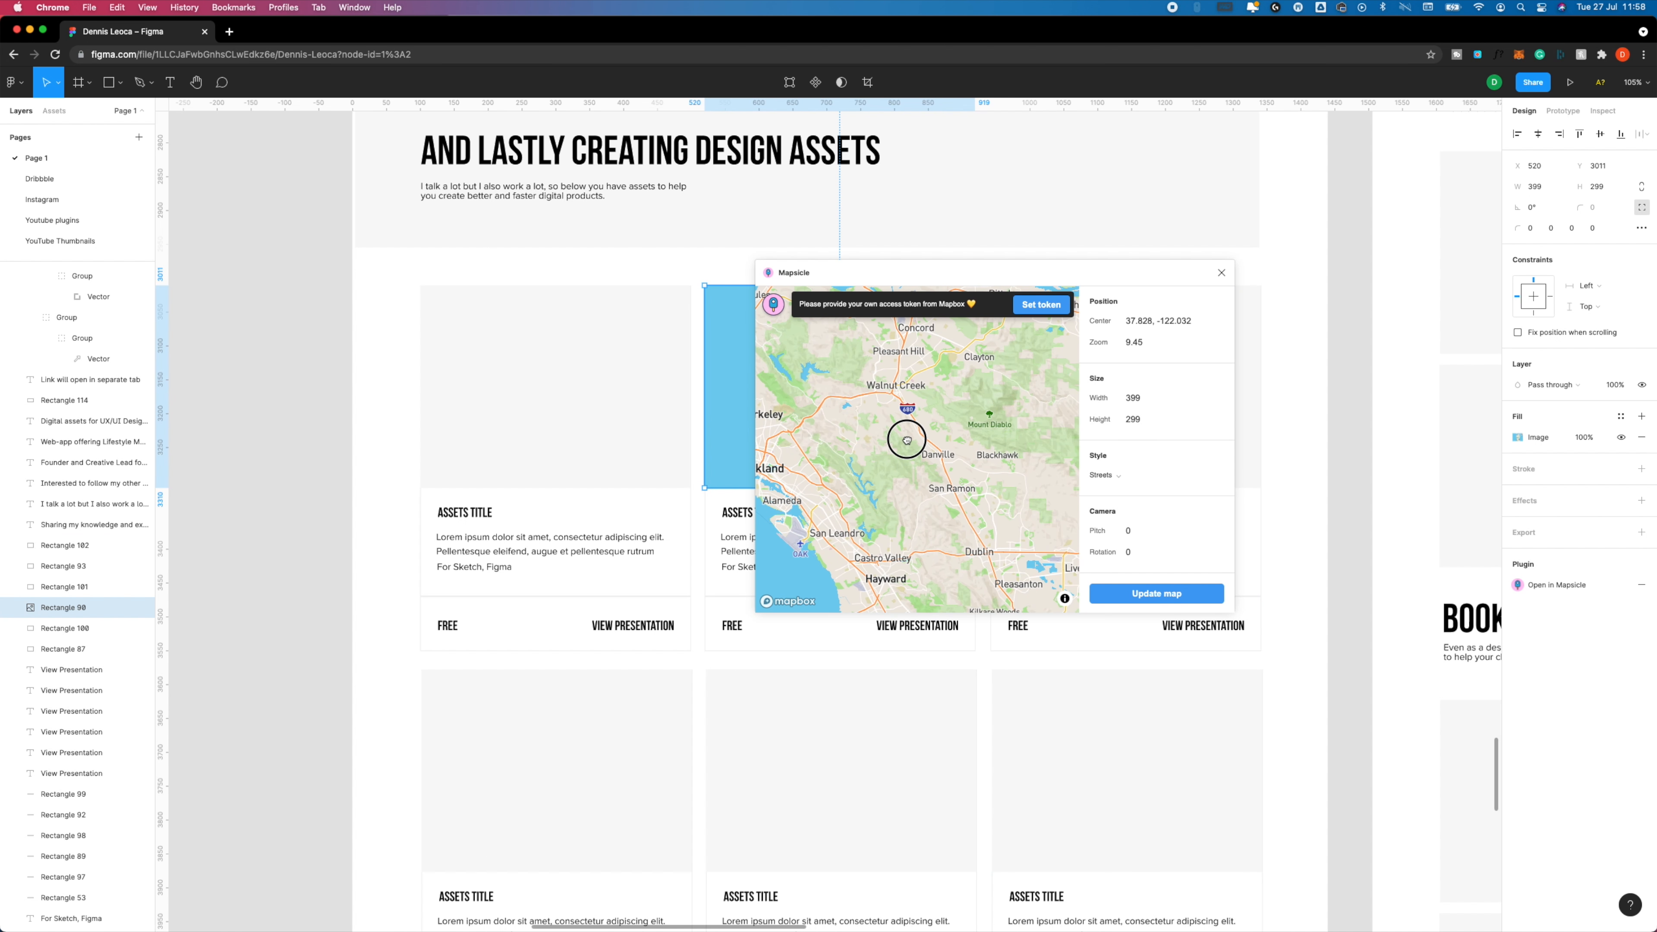
left_click(1142, 596)
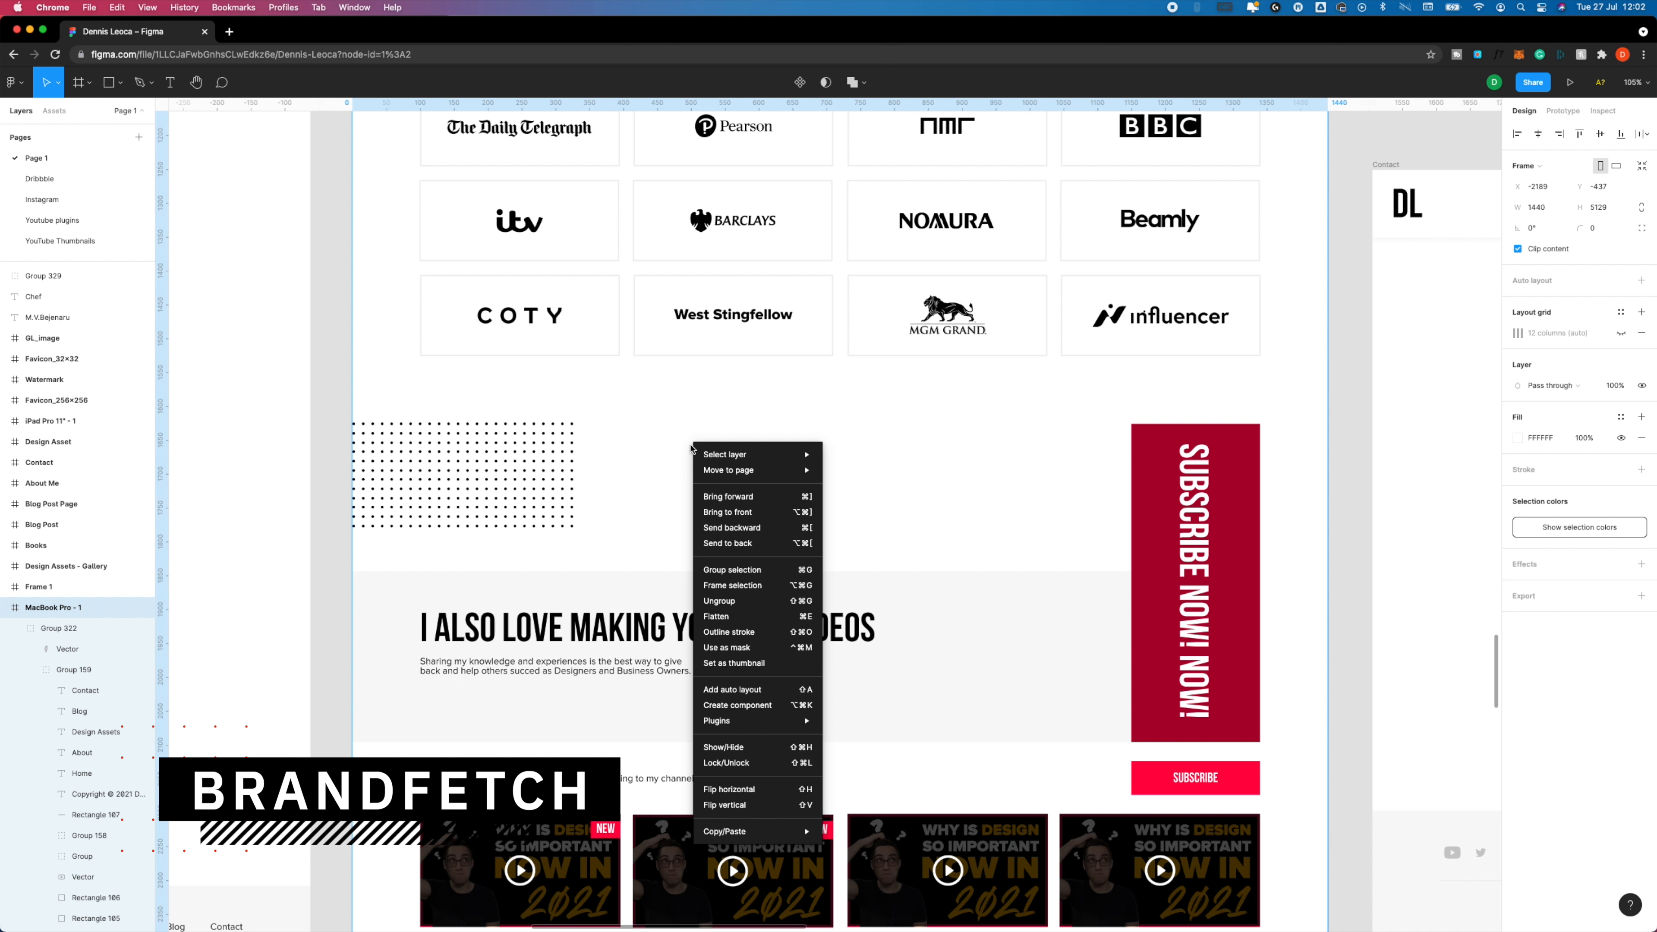
Open Brandfetch, search for "google" and open the Google brand at google.com.
mouse_move(714, 460)
mouse_move(757, 721)
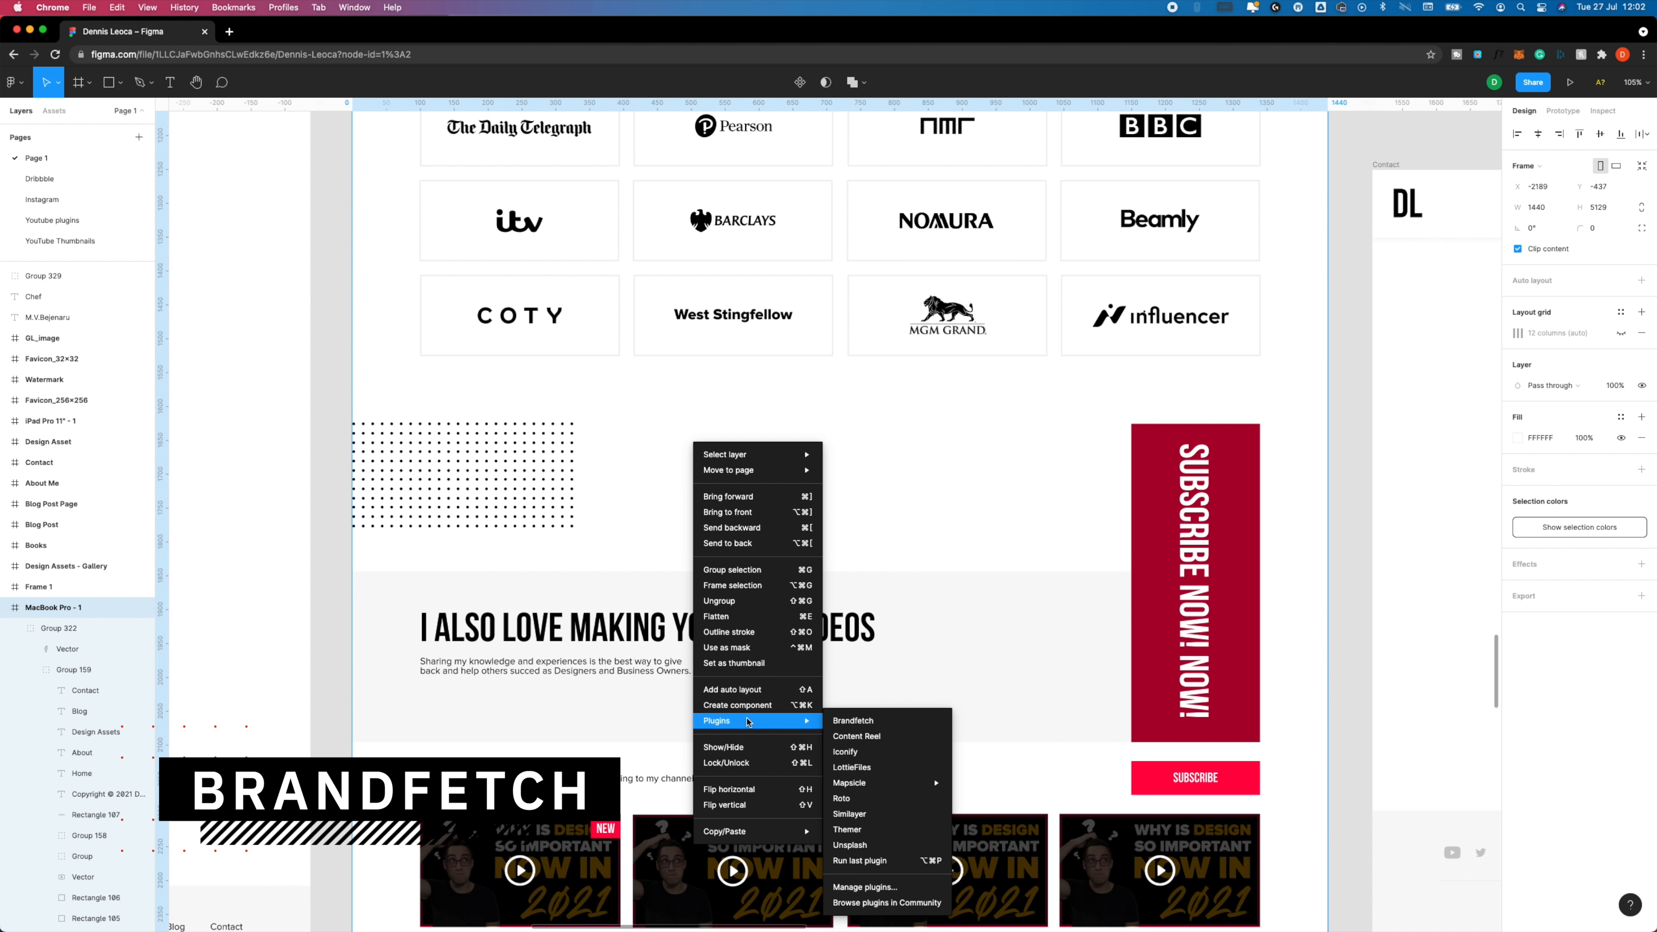
left_click(880, 725)
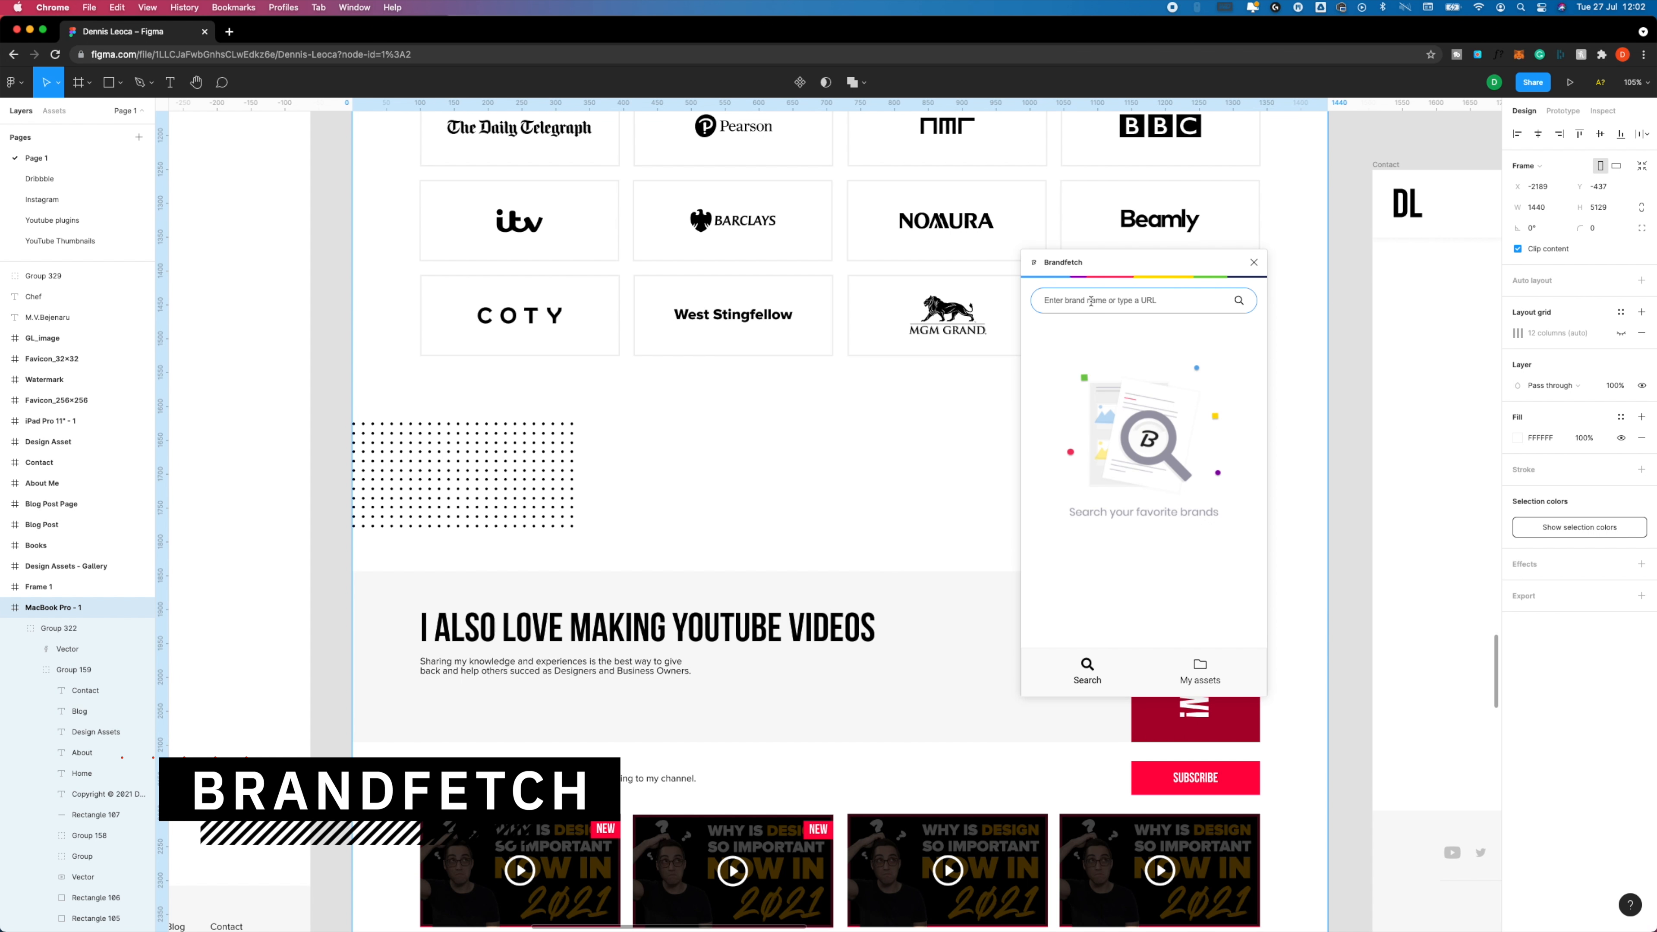
type("google")
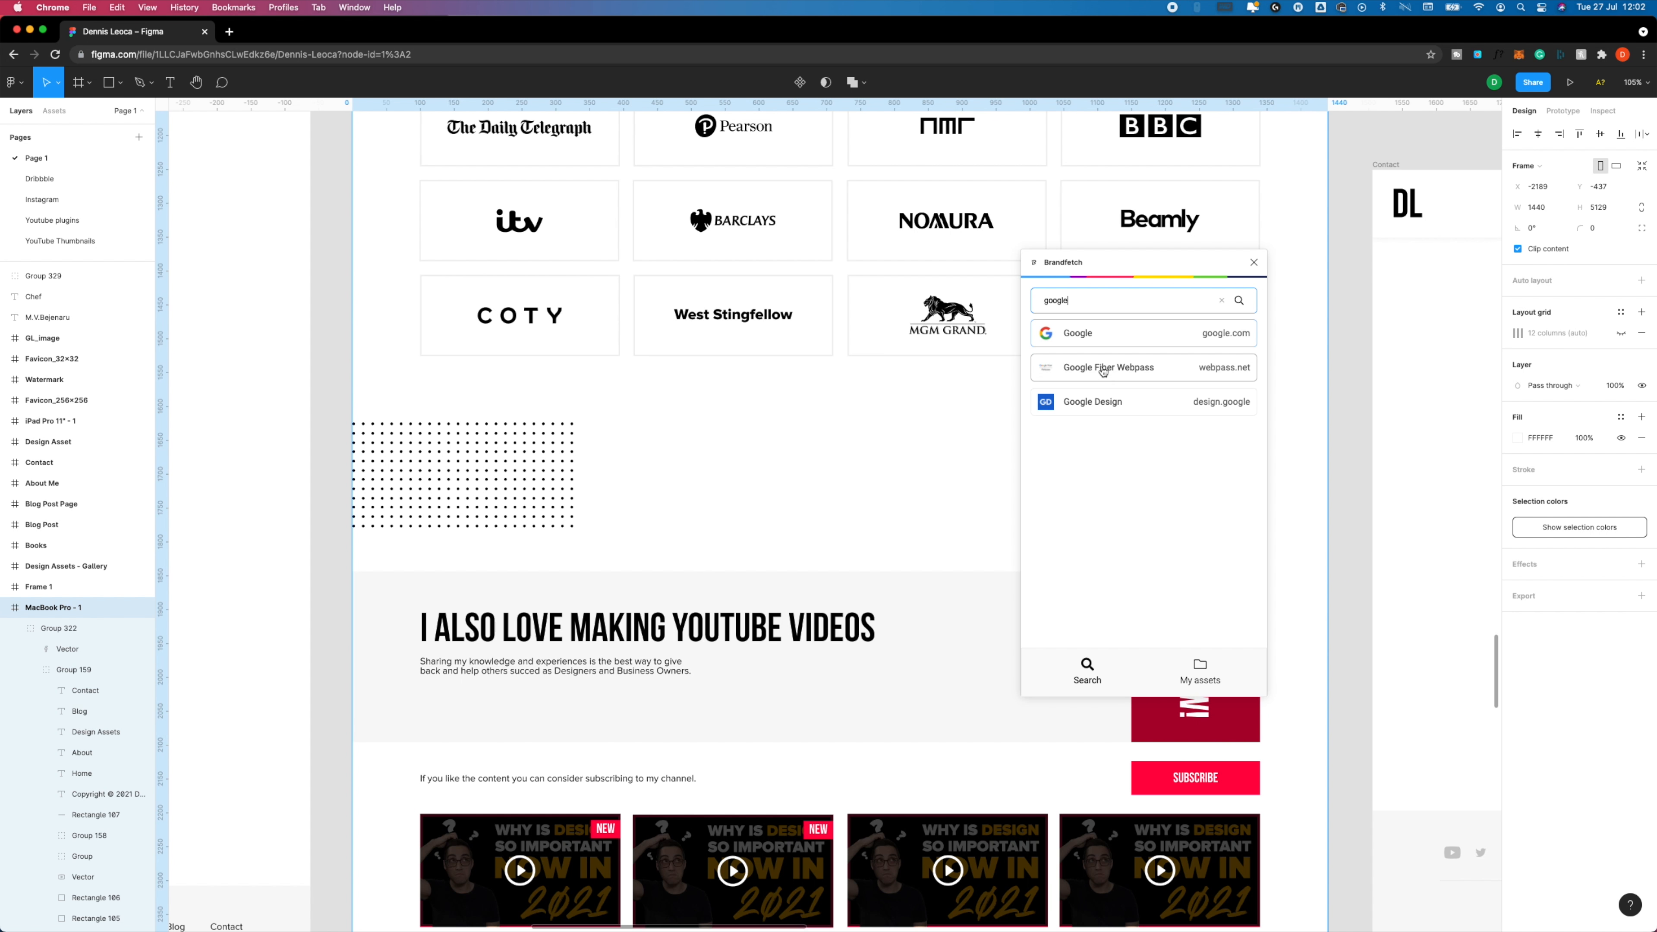
left_click(1094, 339)
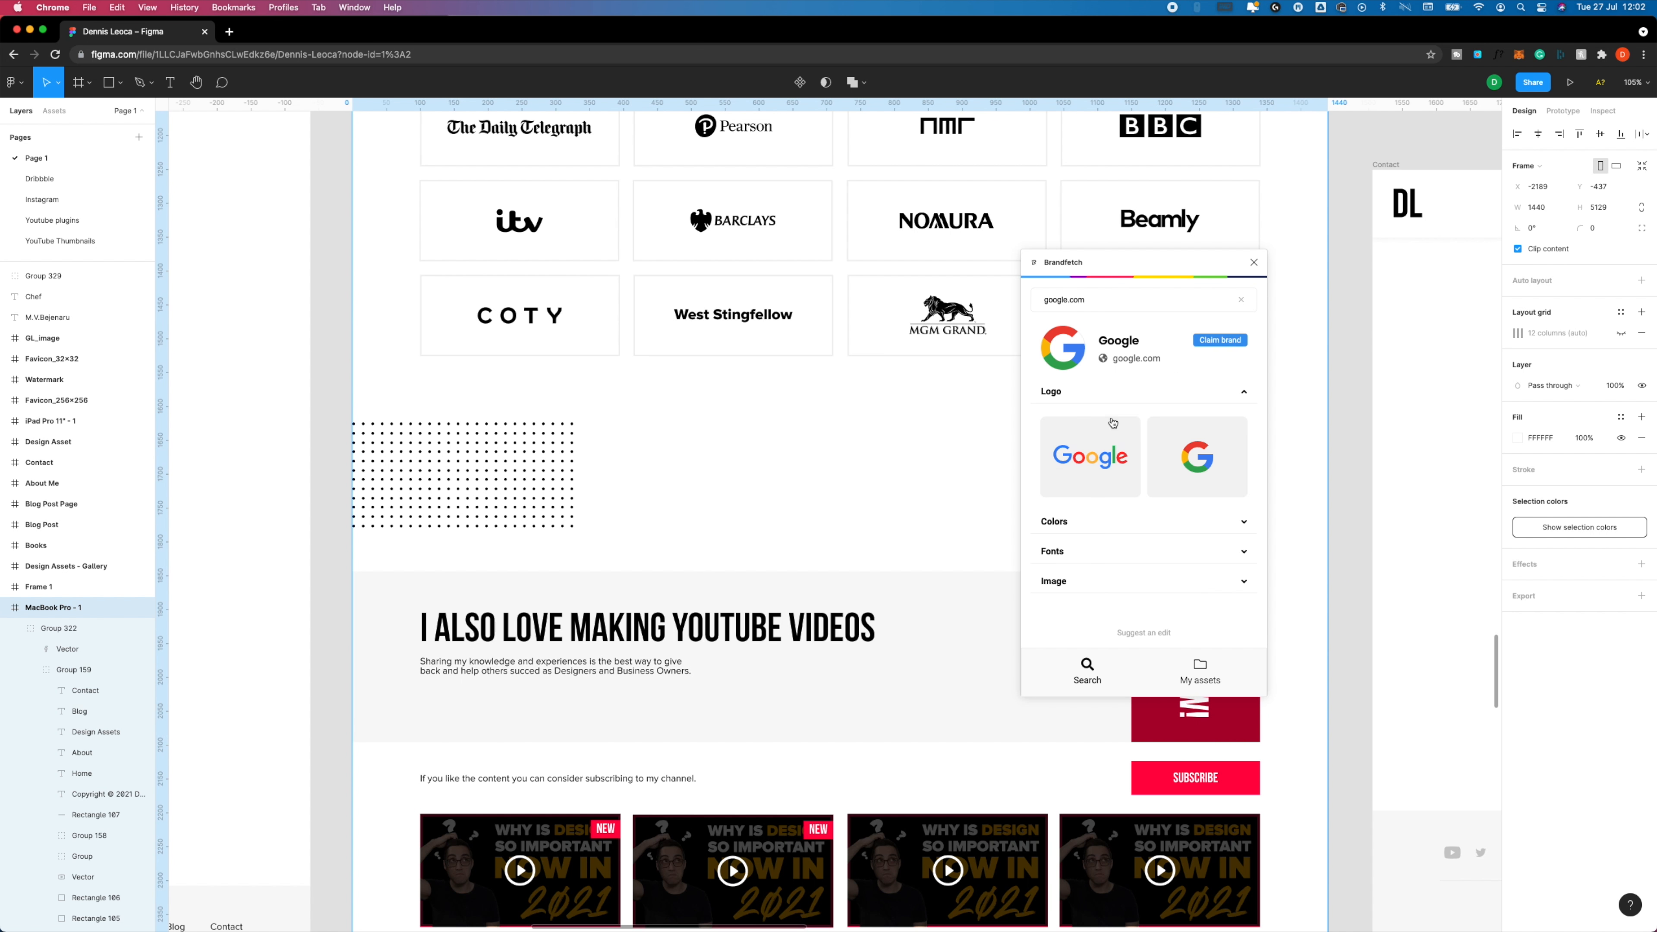
Insert the Google wordmark logo, place it below the client logo grid and delete the leftover Google Logo frame.
left_click_drag(1094, 451, 856, 519)
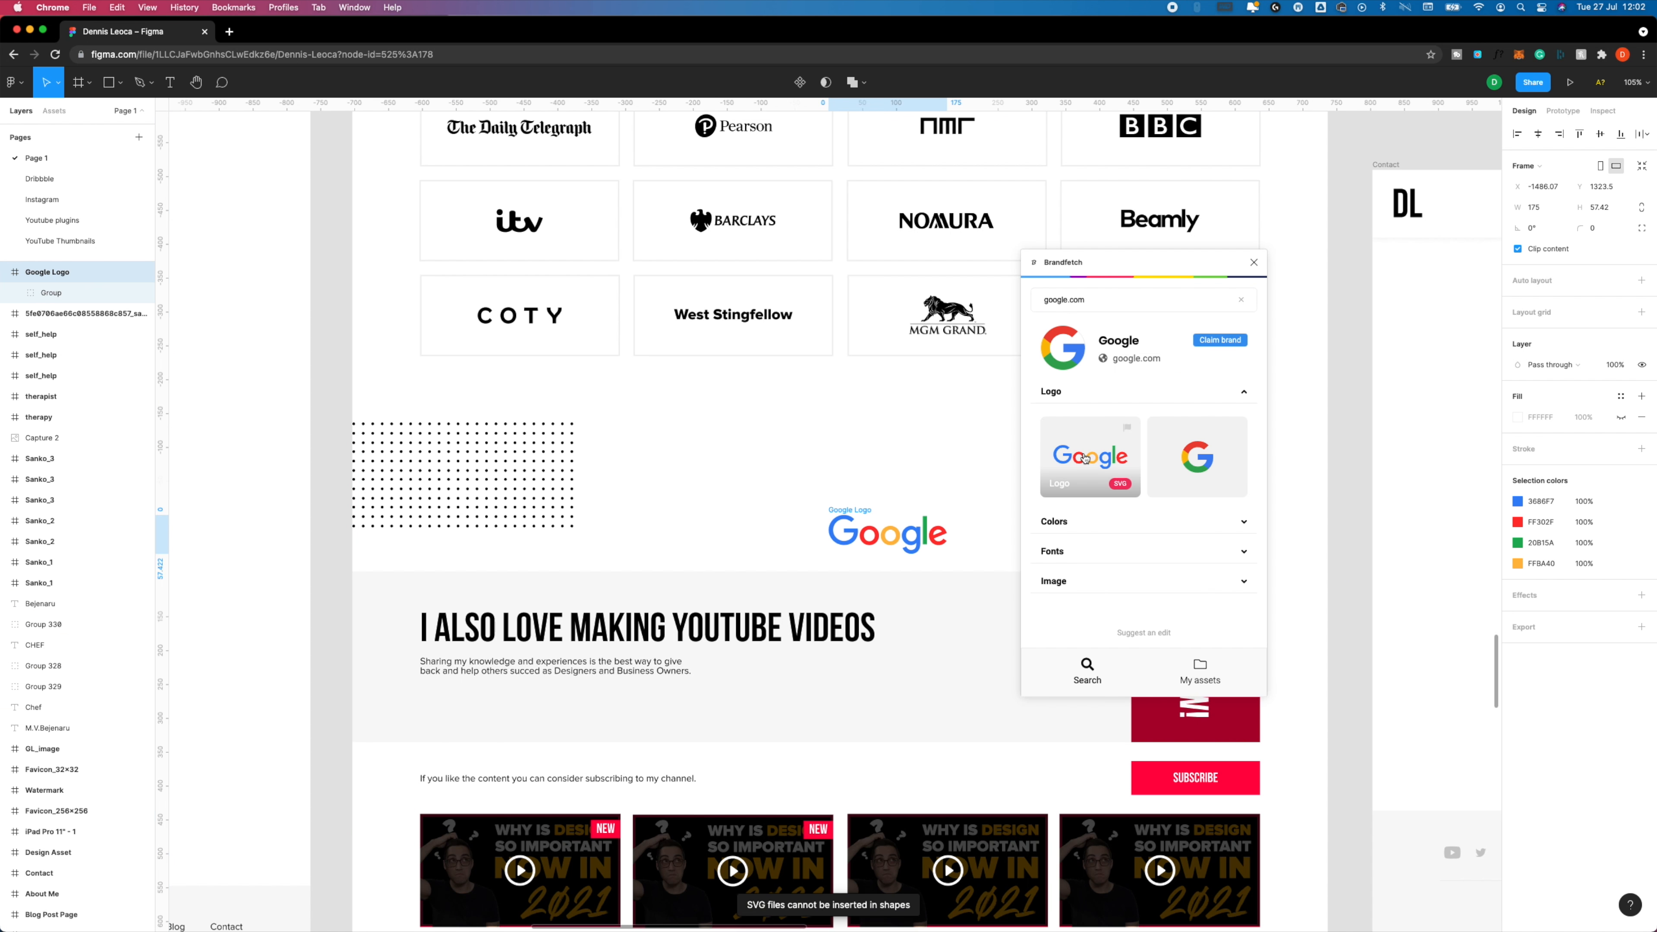
left_click_drag(887, 545, 771, 470)
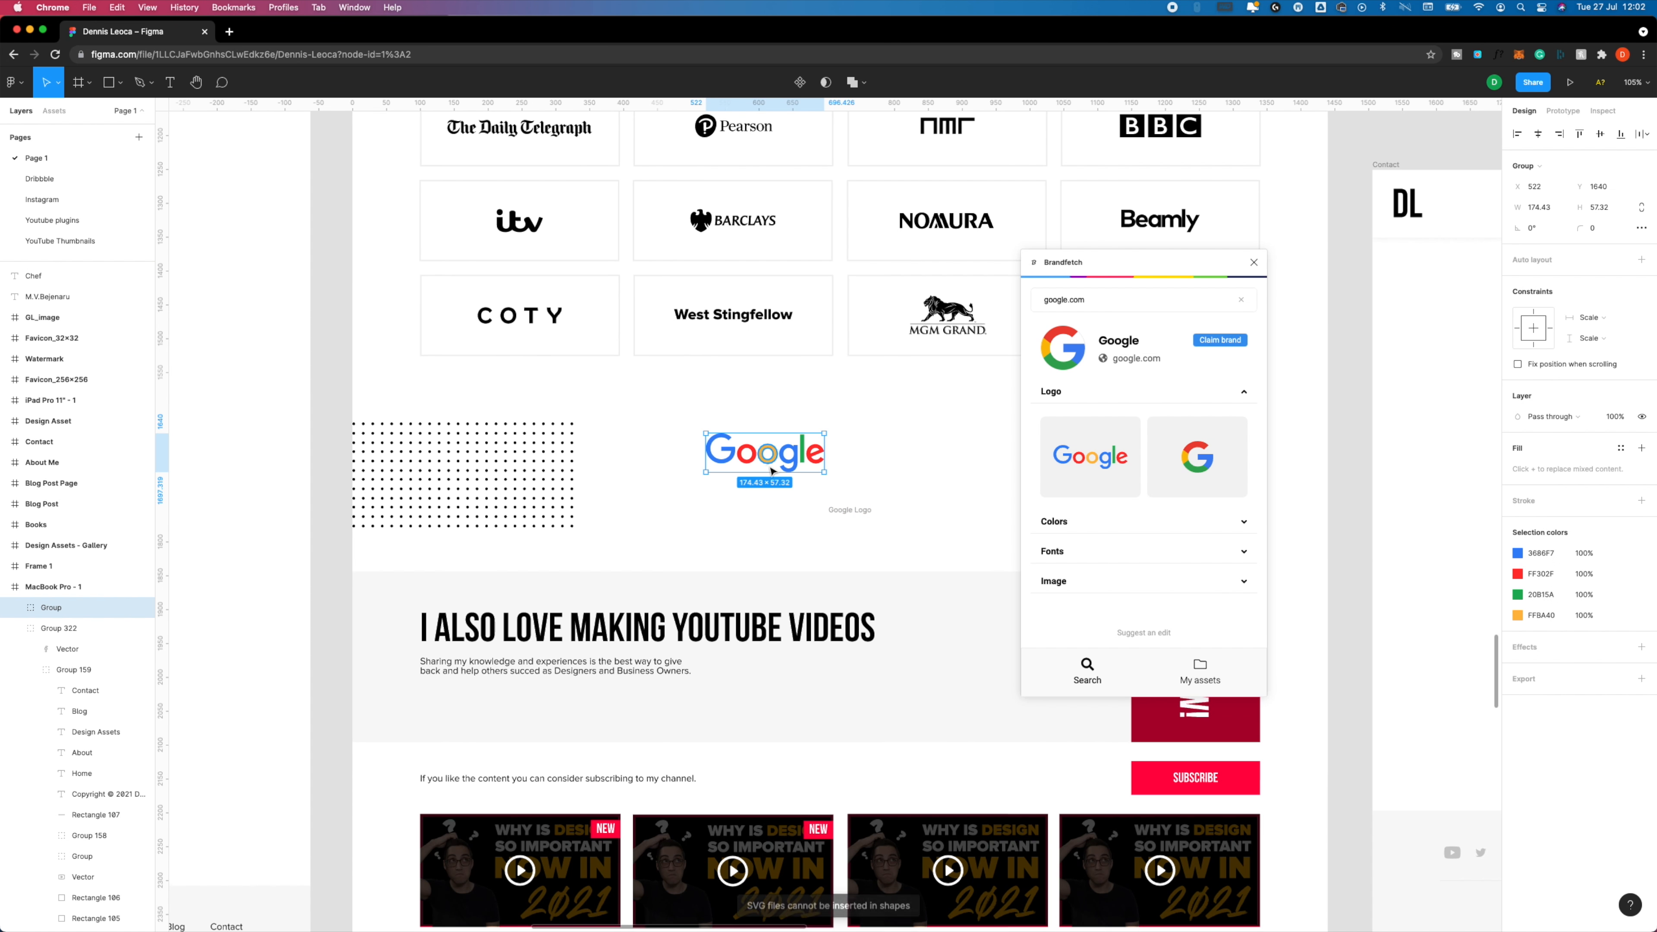
left_click(859, 512)
key("Delete")
Search Brandfetch for "nike" and open the Nike brand at nike.com.
left_click(1106, 300)
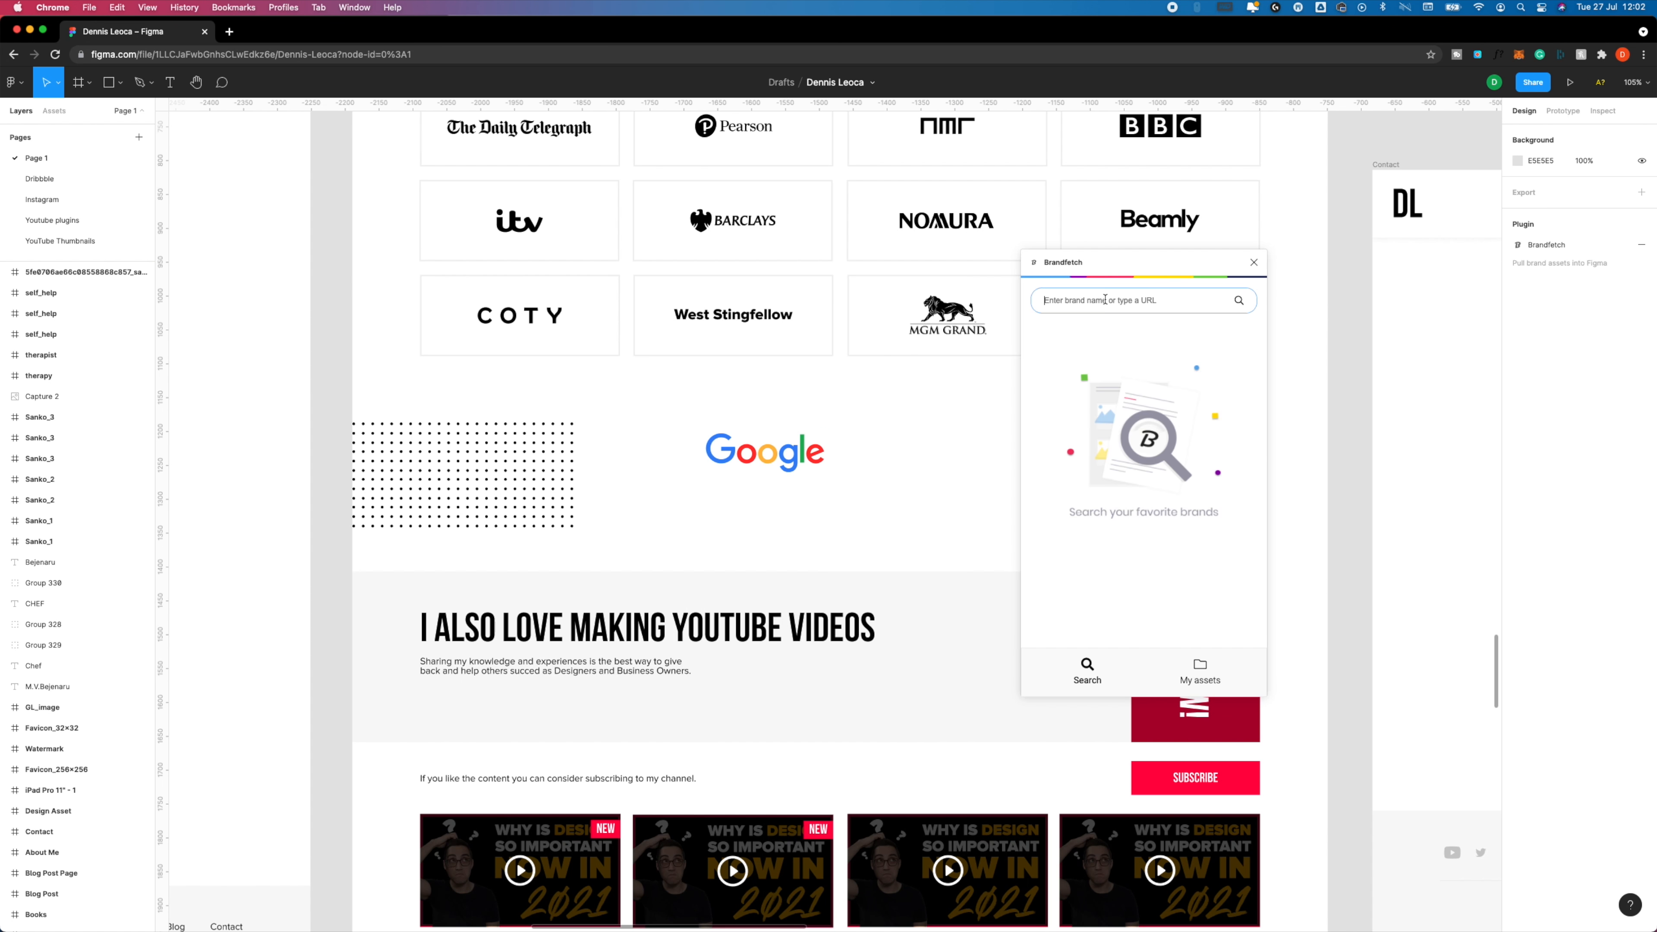
type("nike")
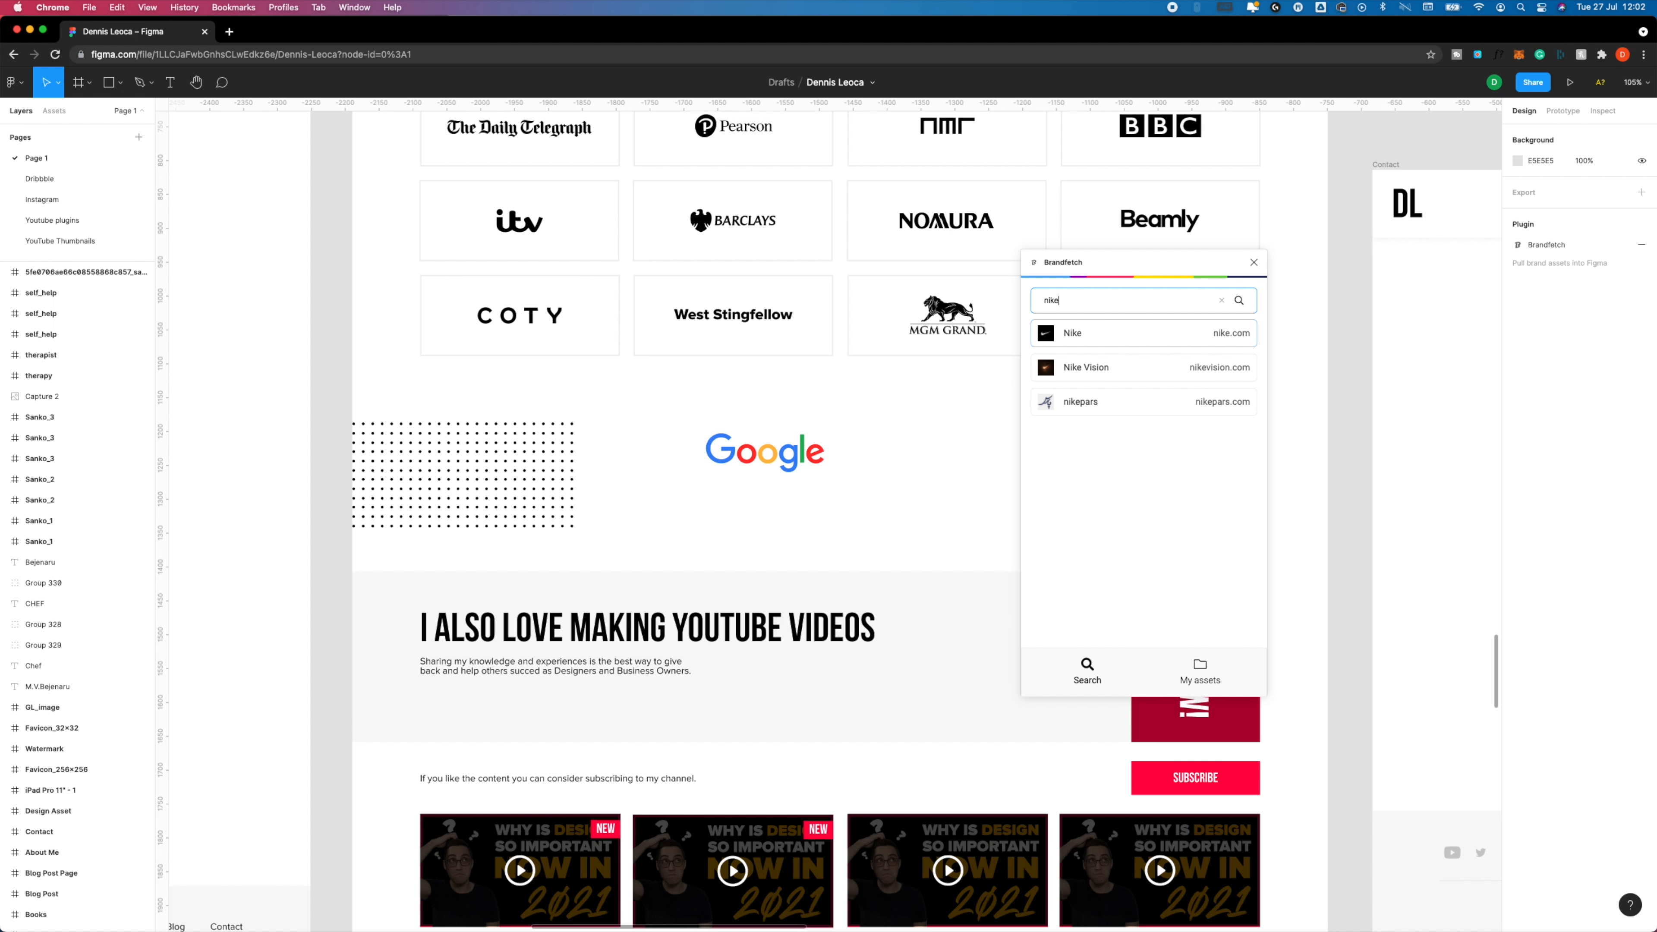
left_click(1114, 337)
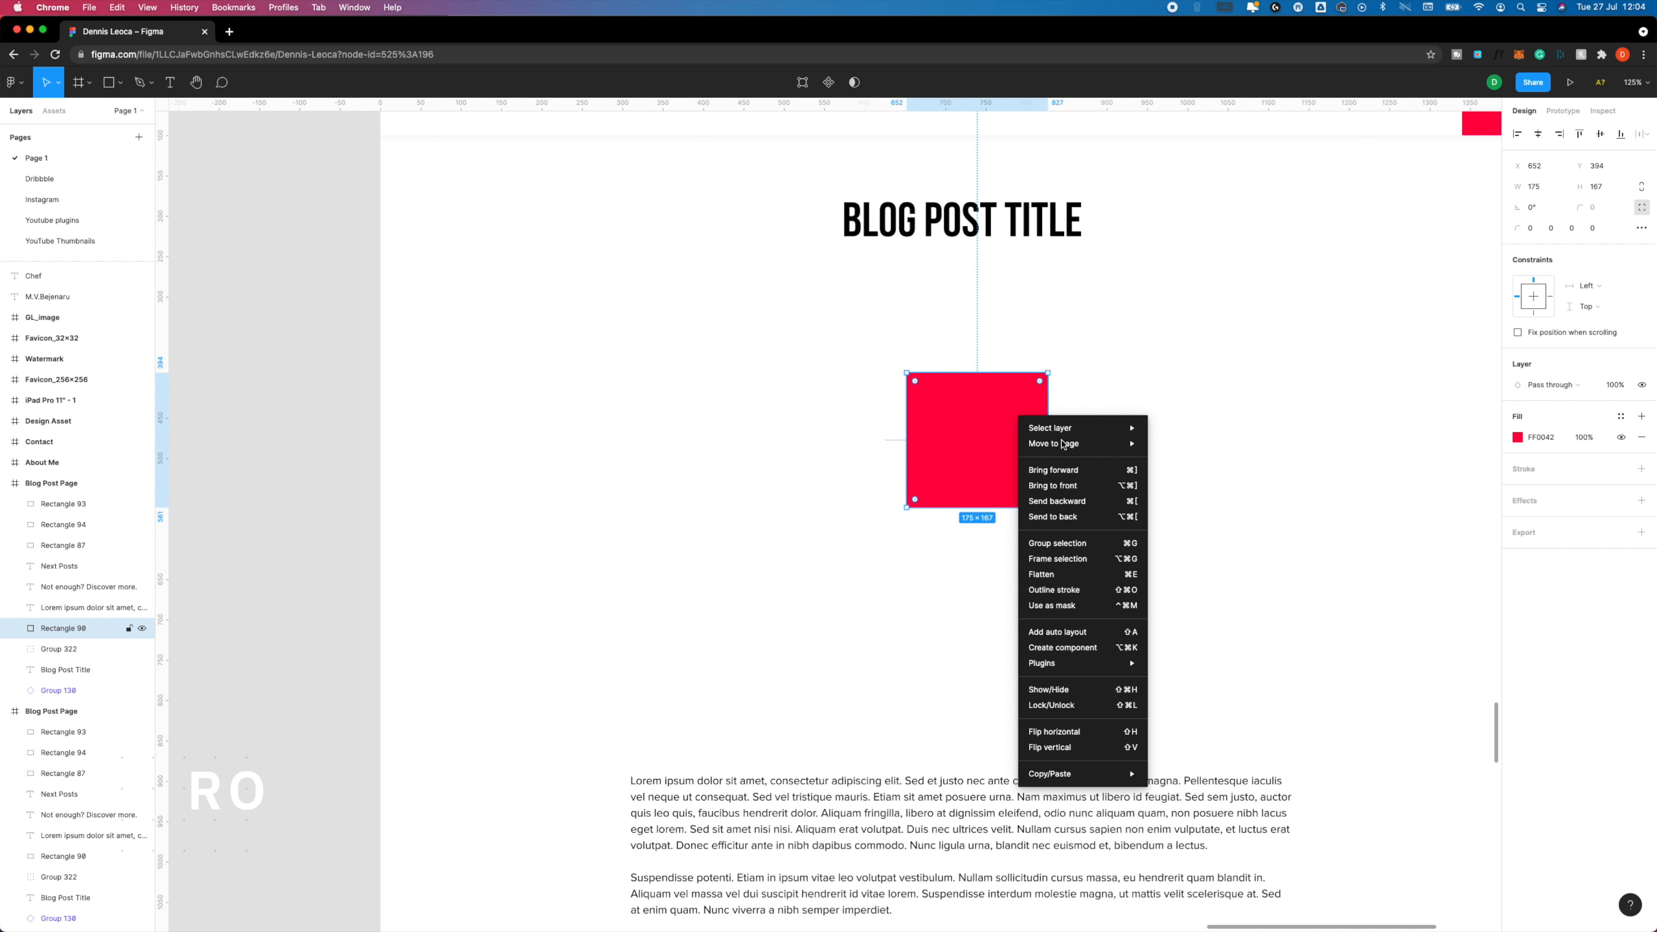
Extrude the red rectangle below the blog post title with Roto to depth 199.3, adjust perspective to about 30, and switch to Shear.
mouse_move(1054, 665)
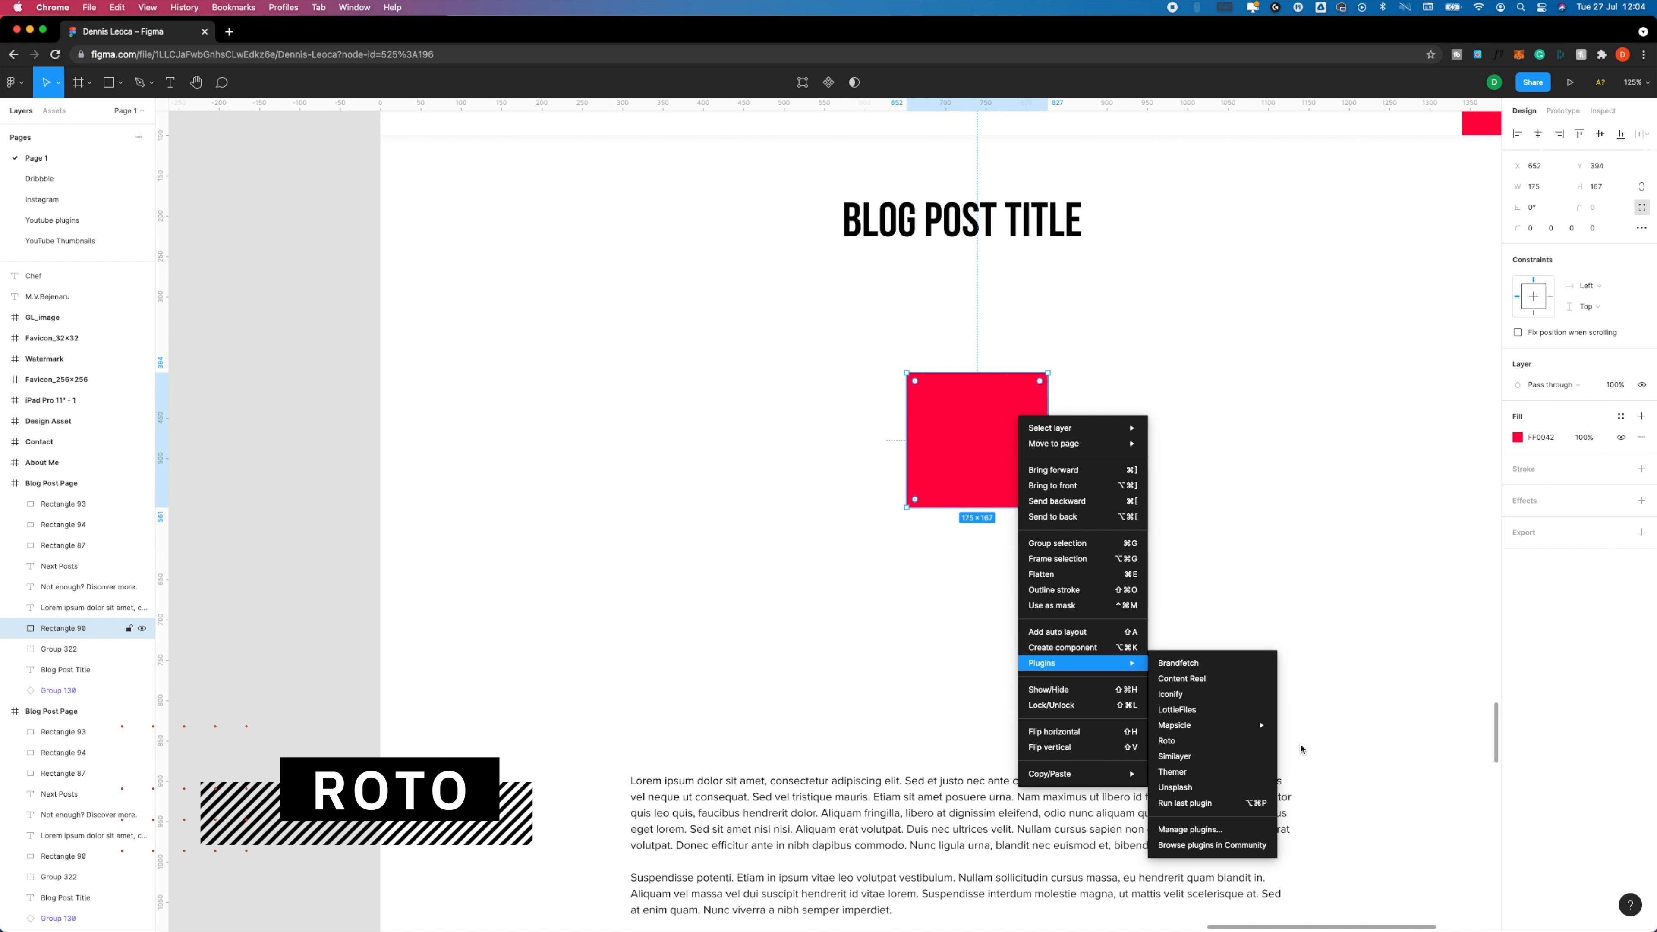
left_click(1220, 741)
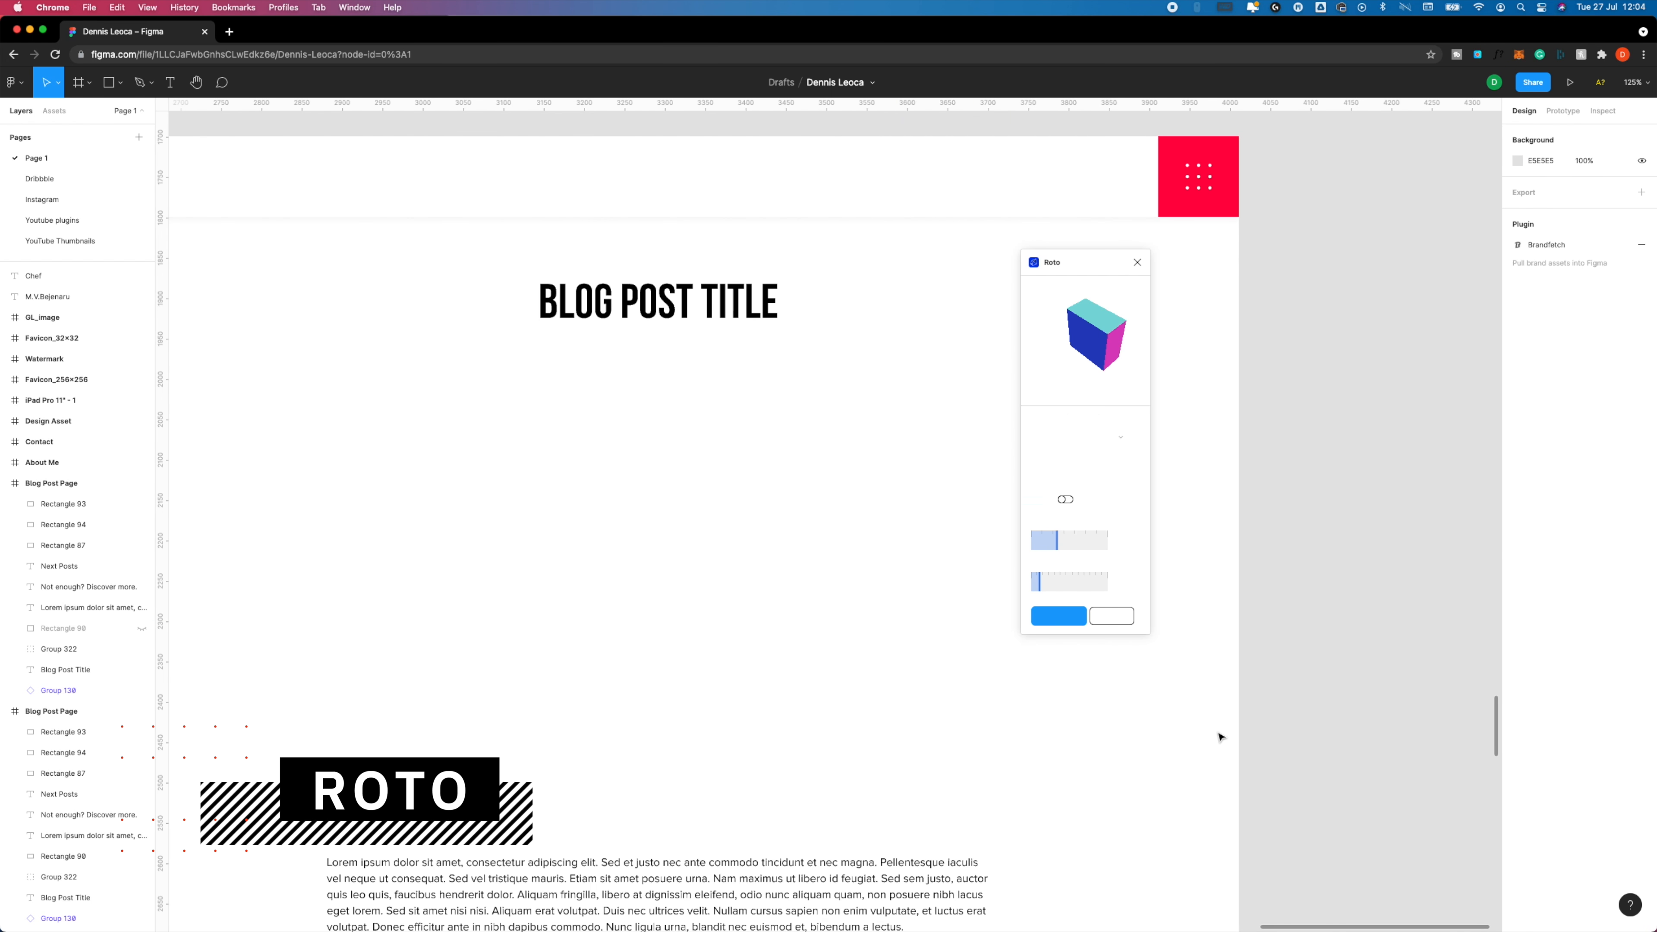
mouse_move(1055, 543)
left_mouse_down()
mouse_move(1073, 543)
mouse_move(1078, 580)
mouse_move(1055, 549)
left_mouse_up()
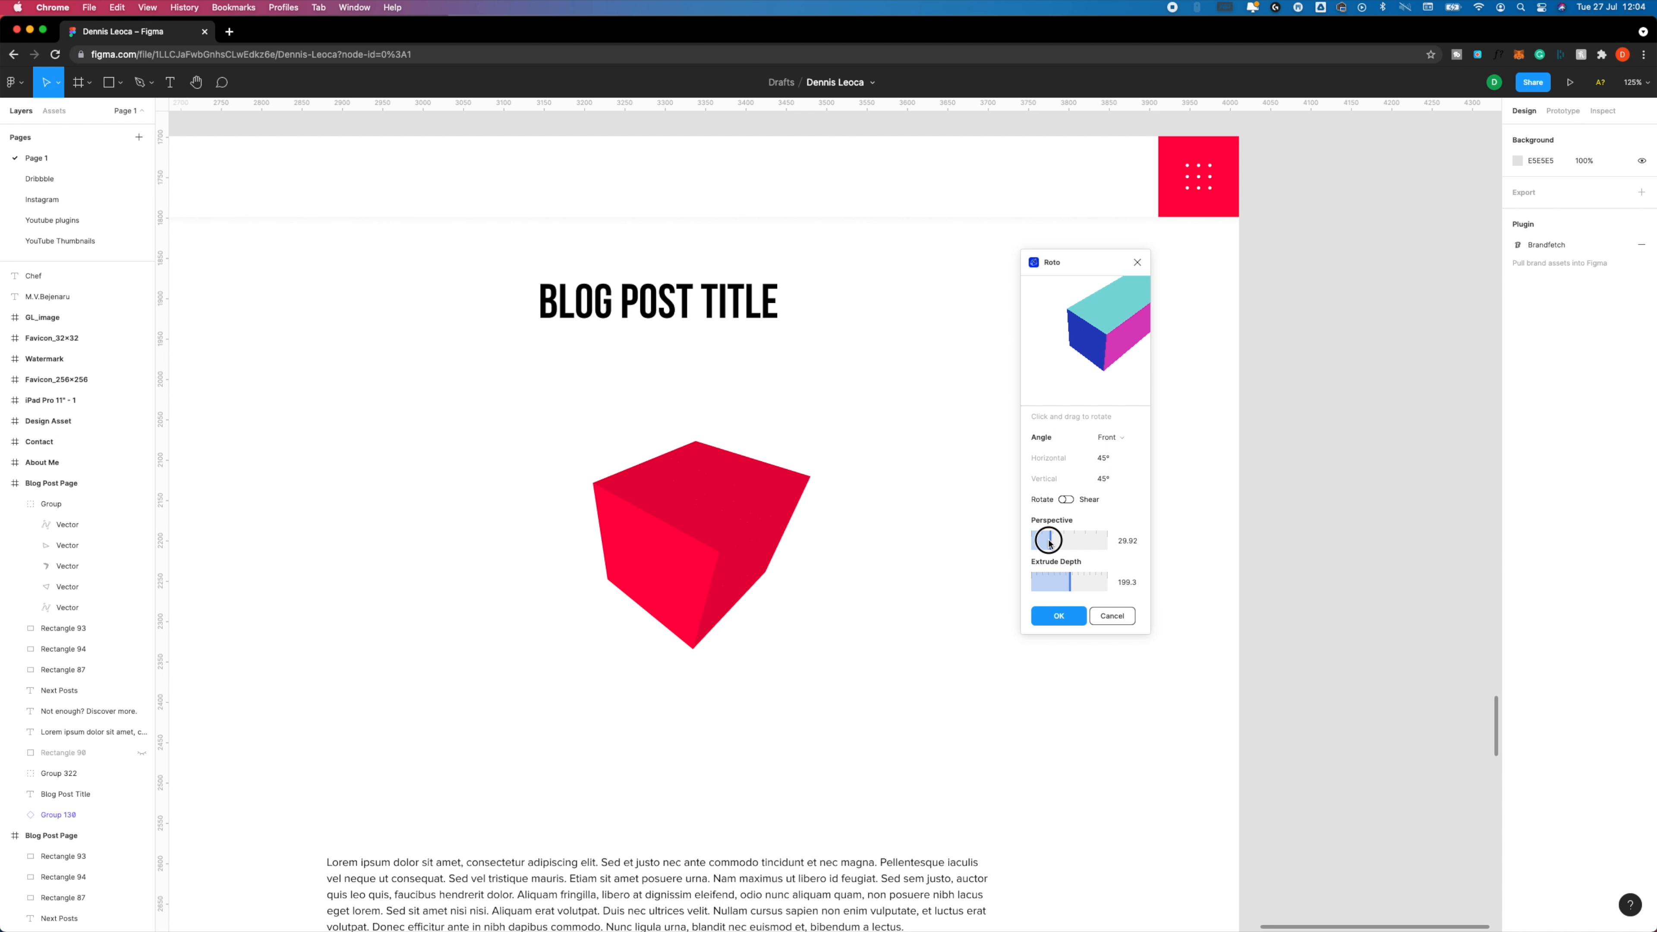
left_click(1066, 500)
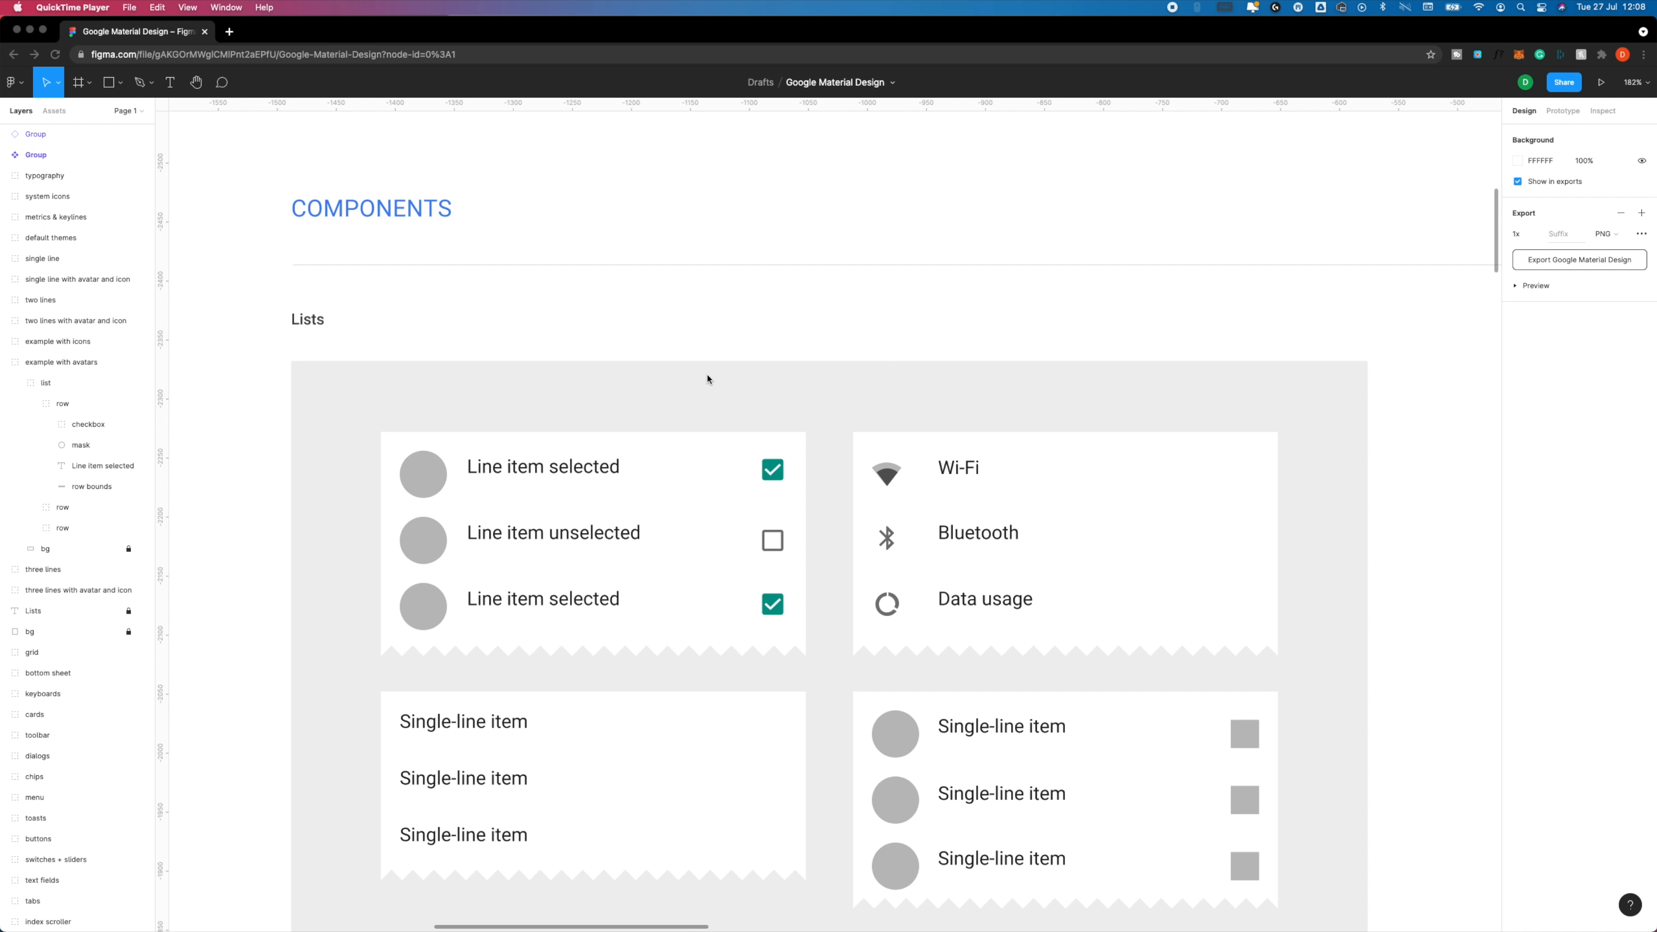
scroll(688, 346, "up", 5)
left_click(729, 323)
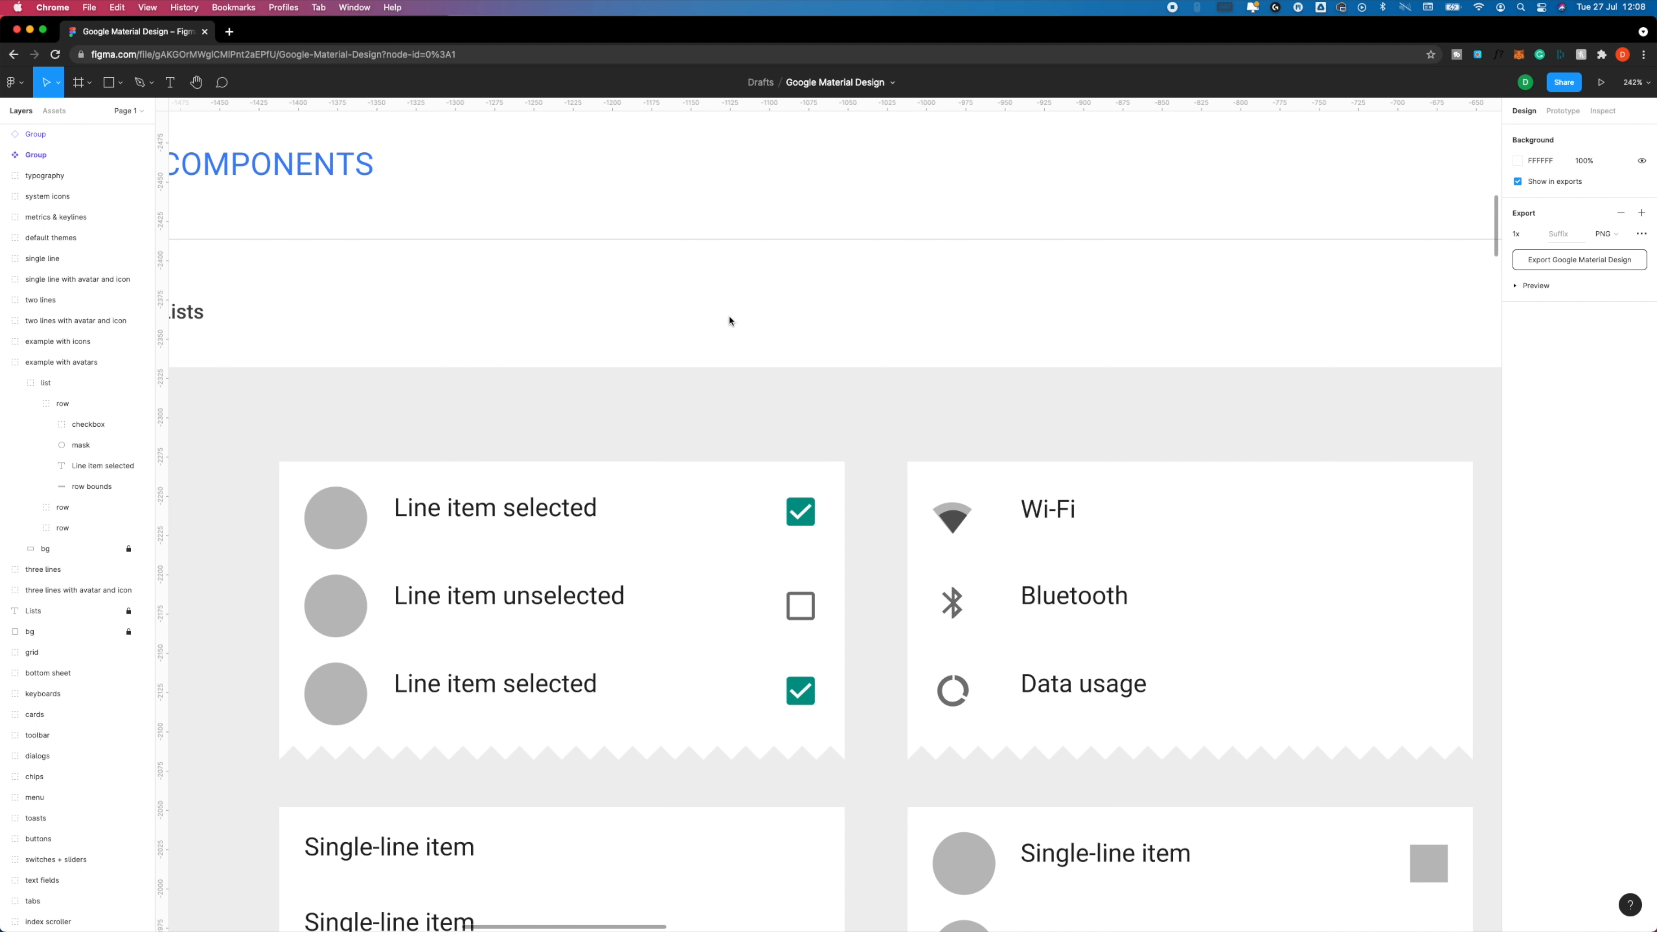
left_click(680, 348)
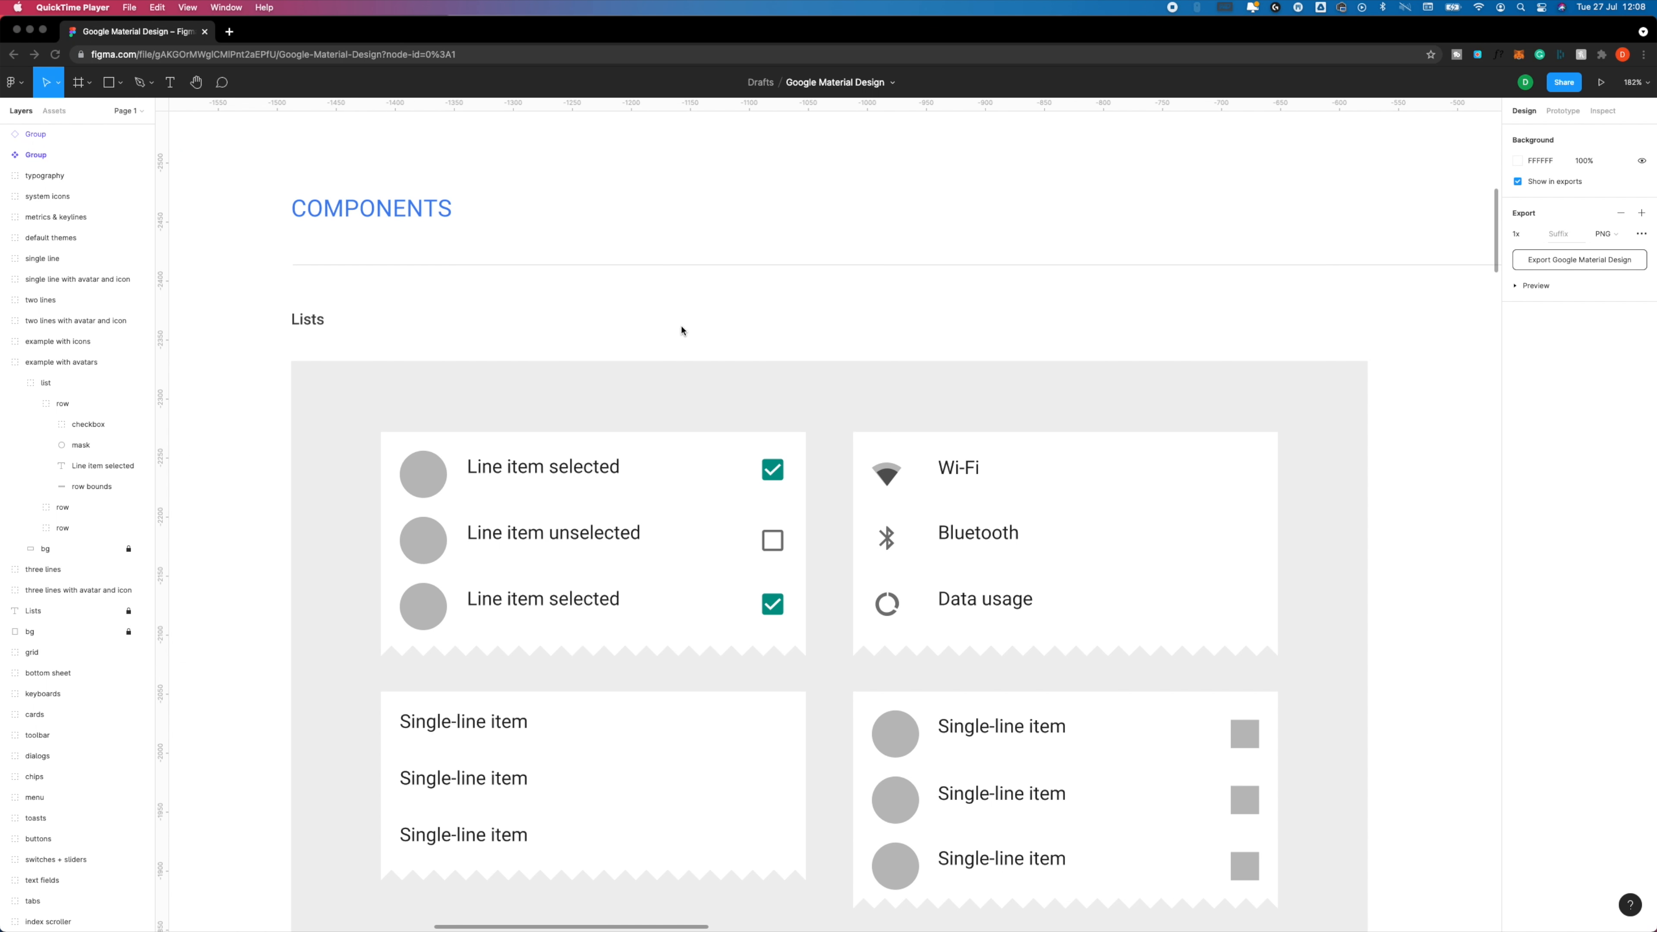
scroll(689, 344, "up", 5)
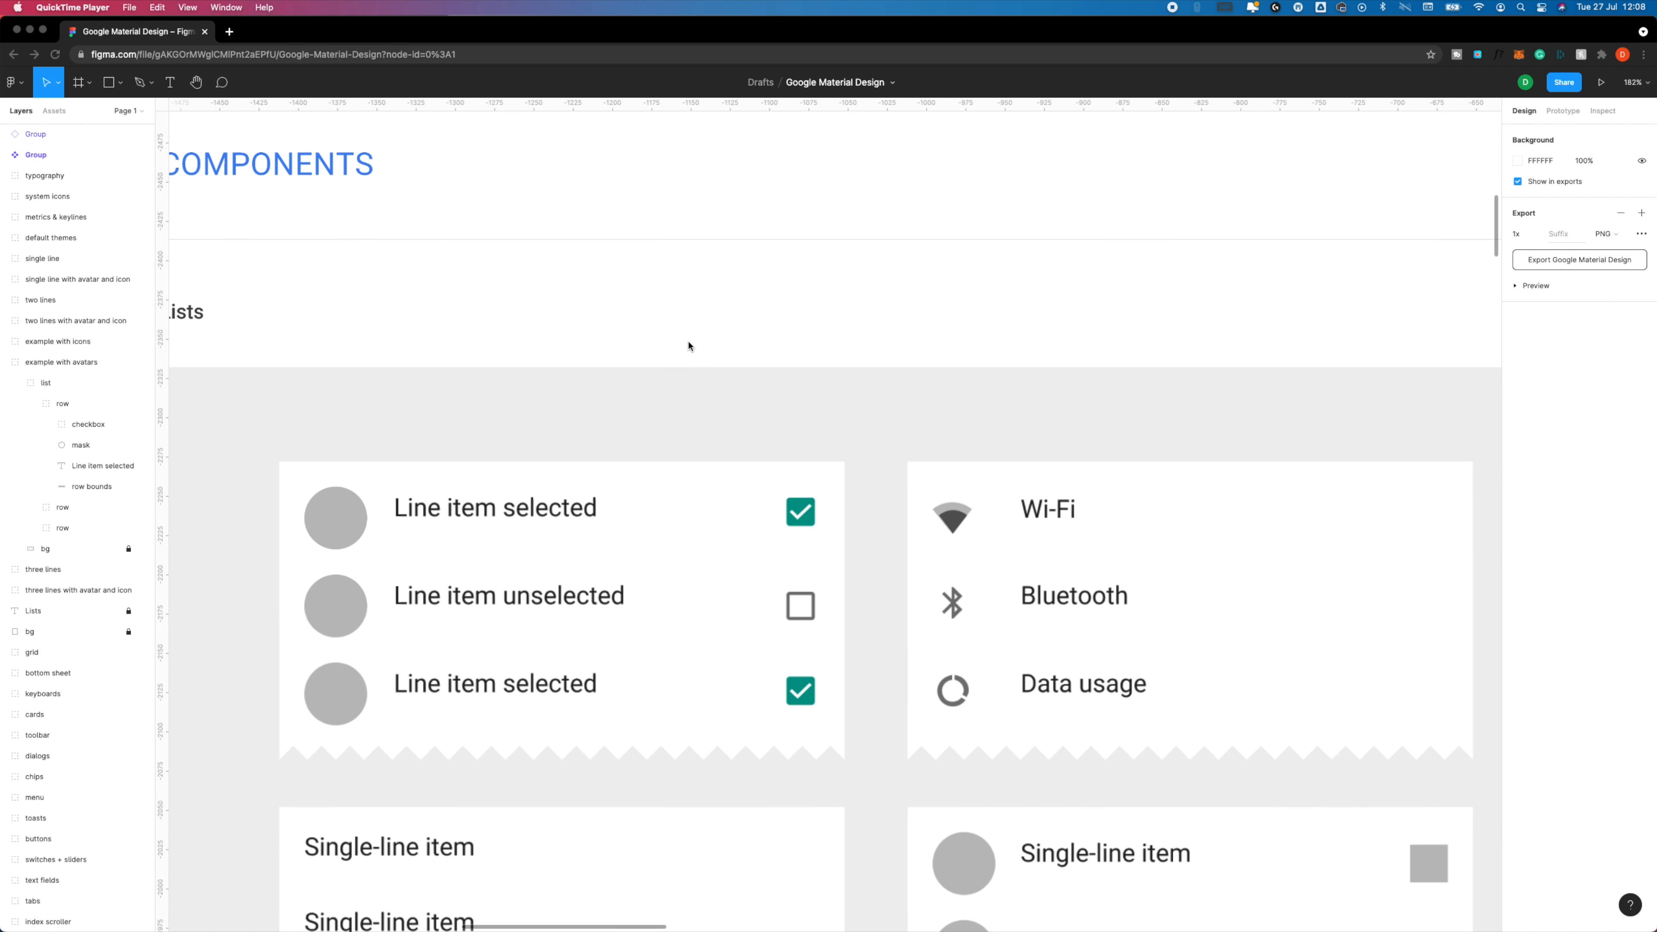
left_click(729, 320)
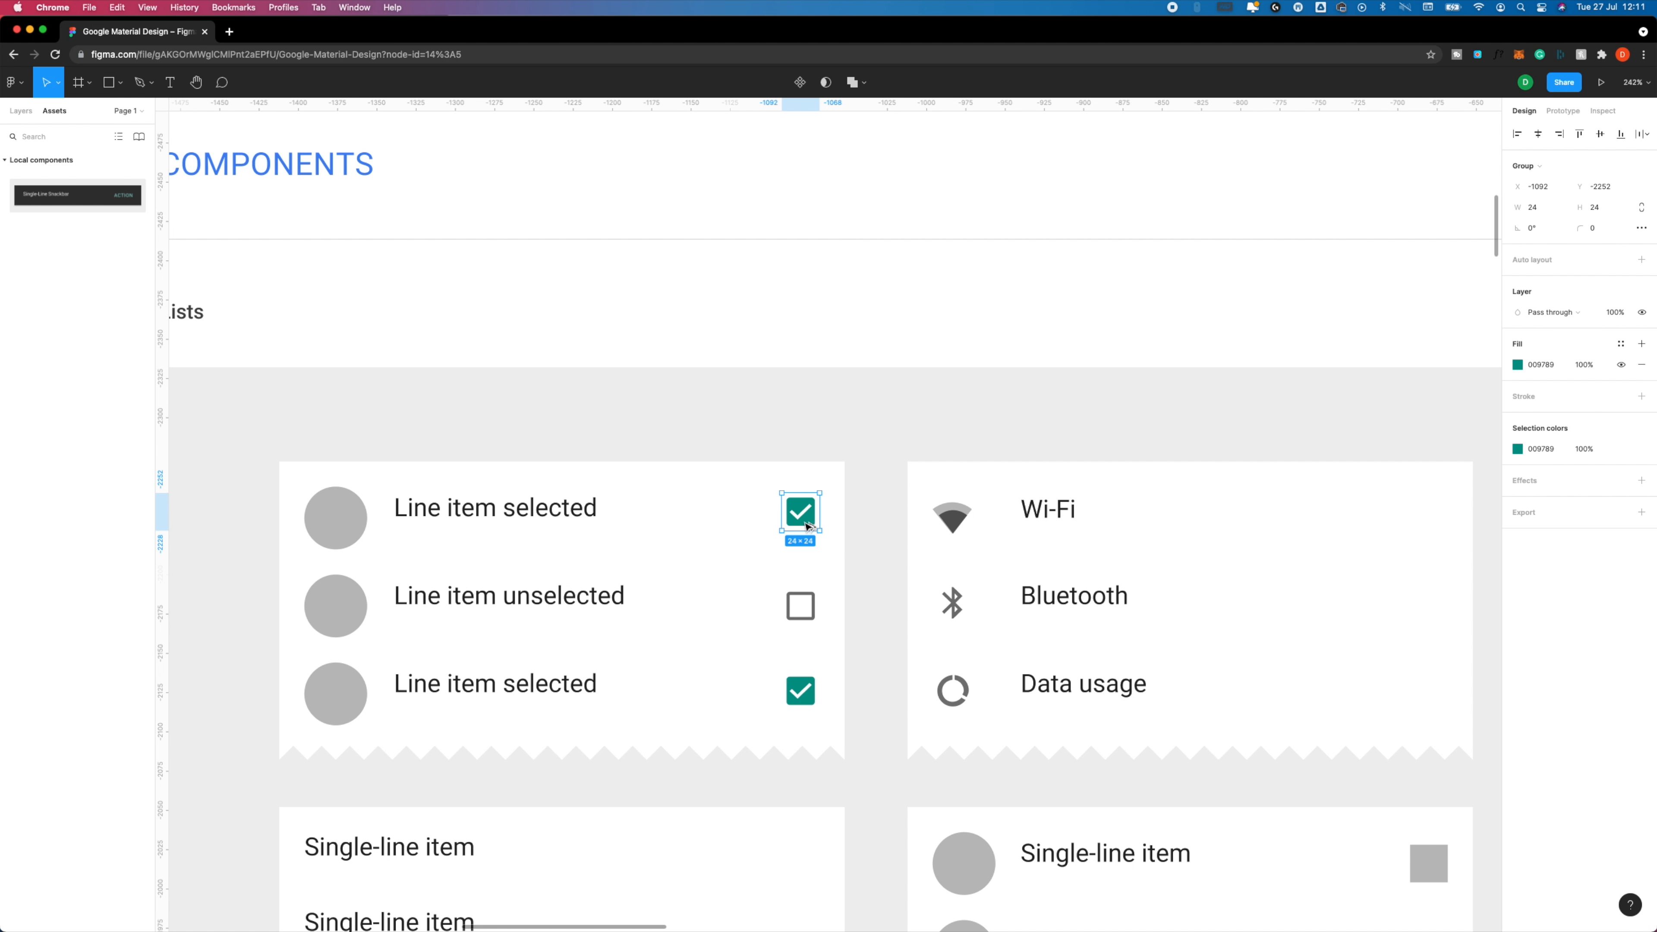
Copy the first list row's checked checkbox to the empty area above the list and turn the copy into a component.
left_click_drag(807, 526, 782, 292)
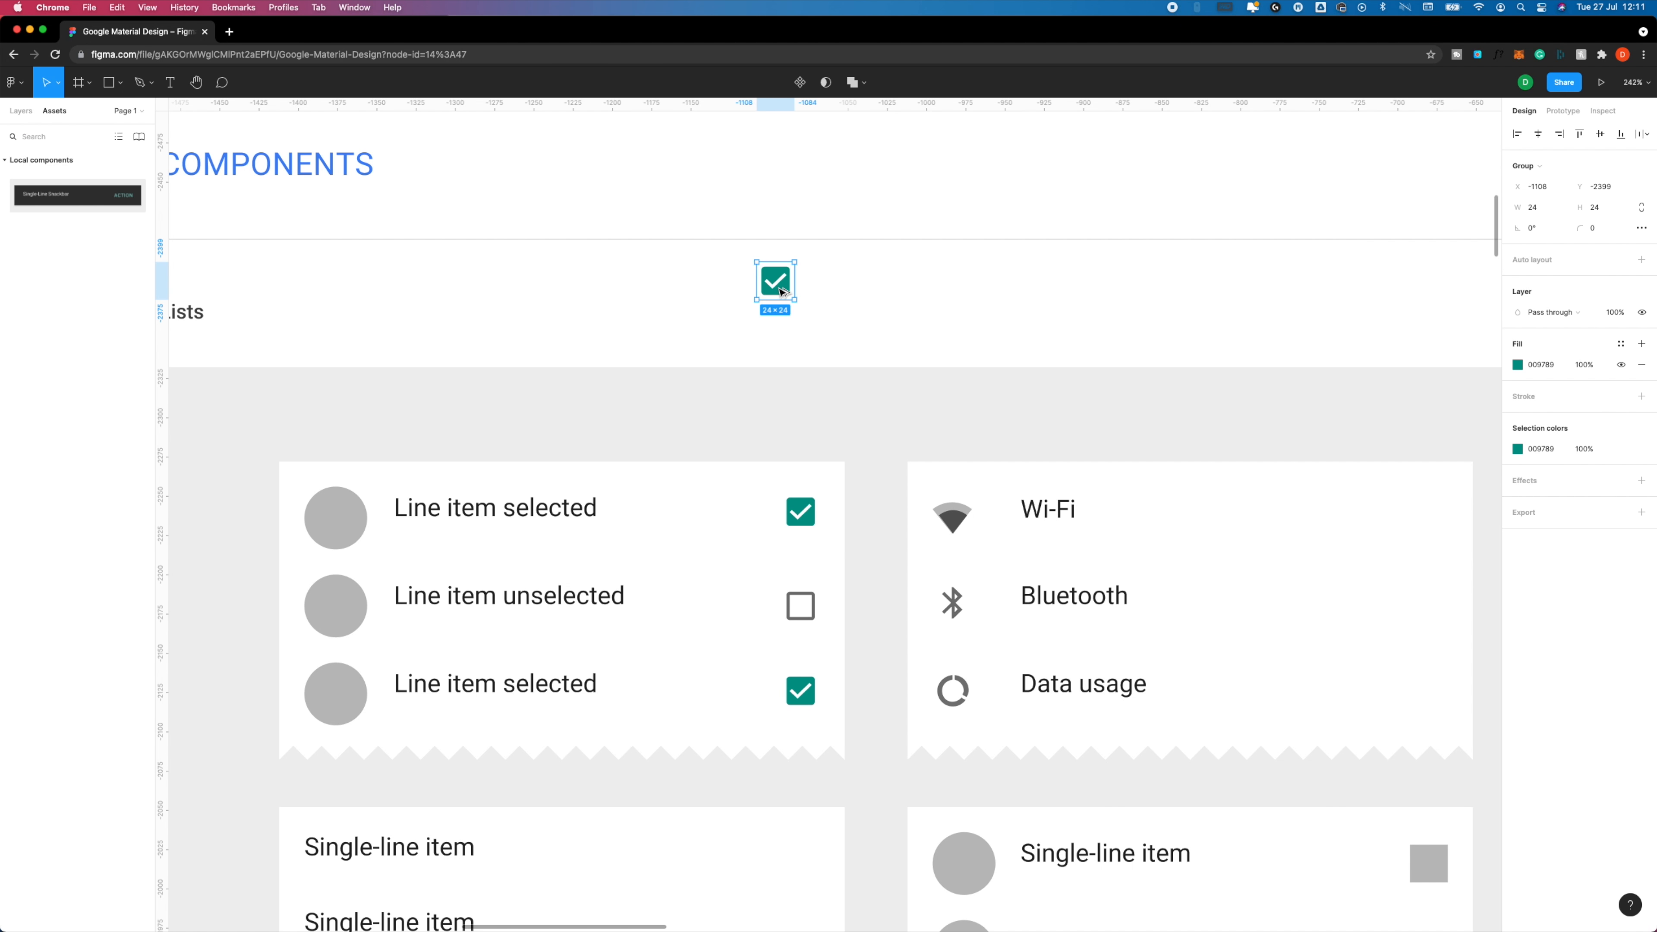
right_click(783, 281)
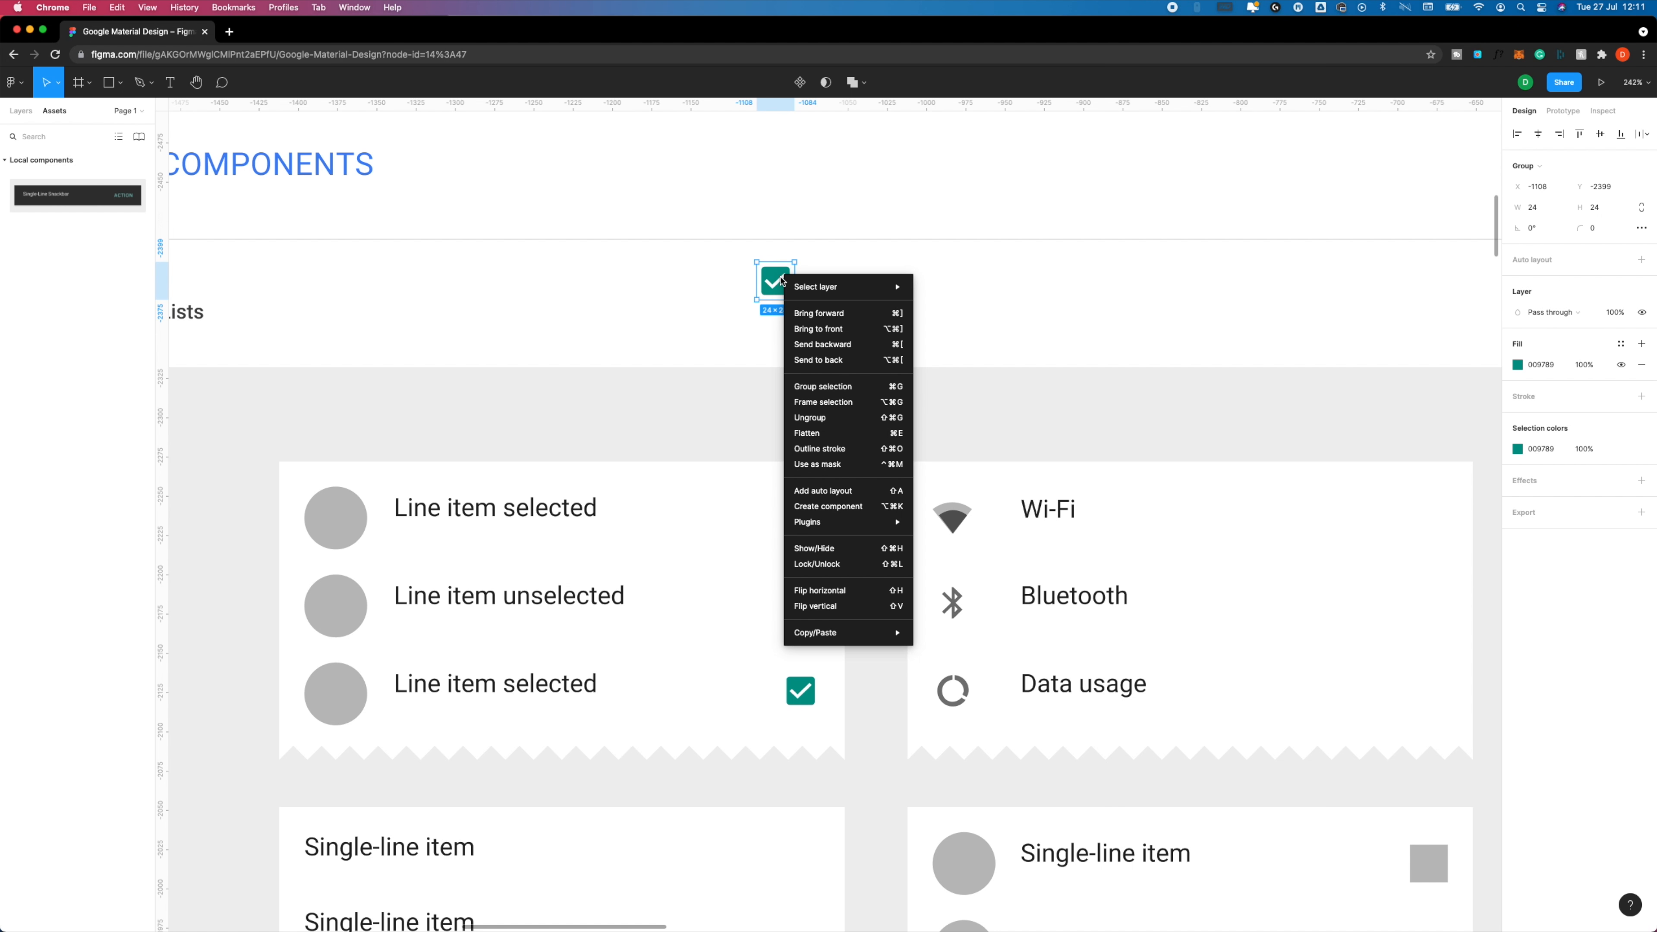
left_click(859, 508)
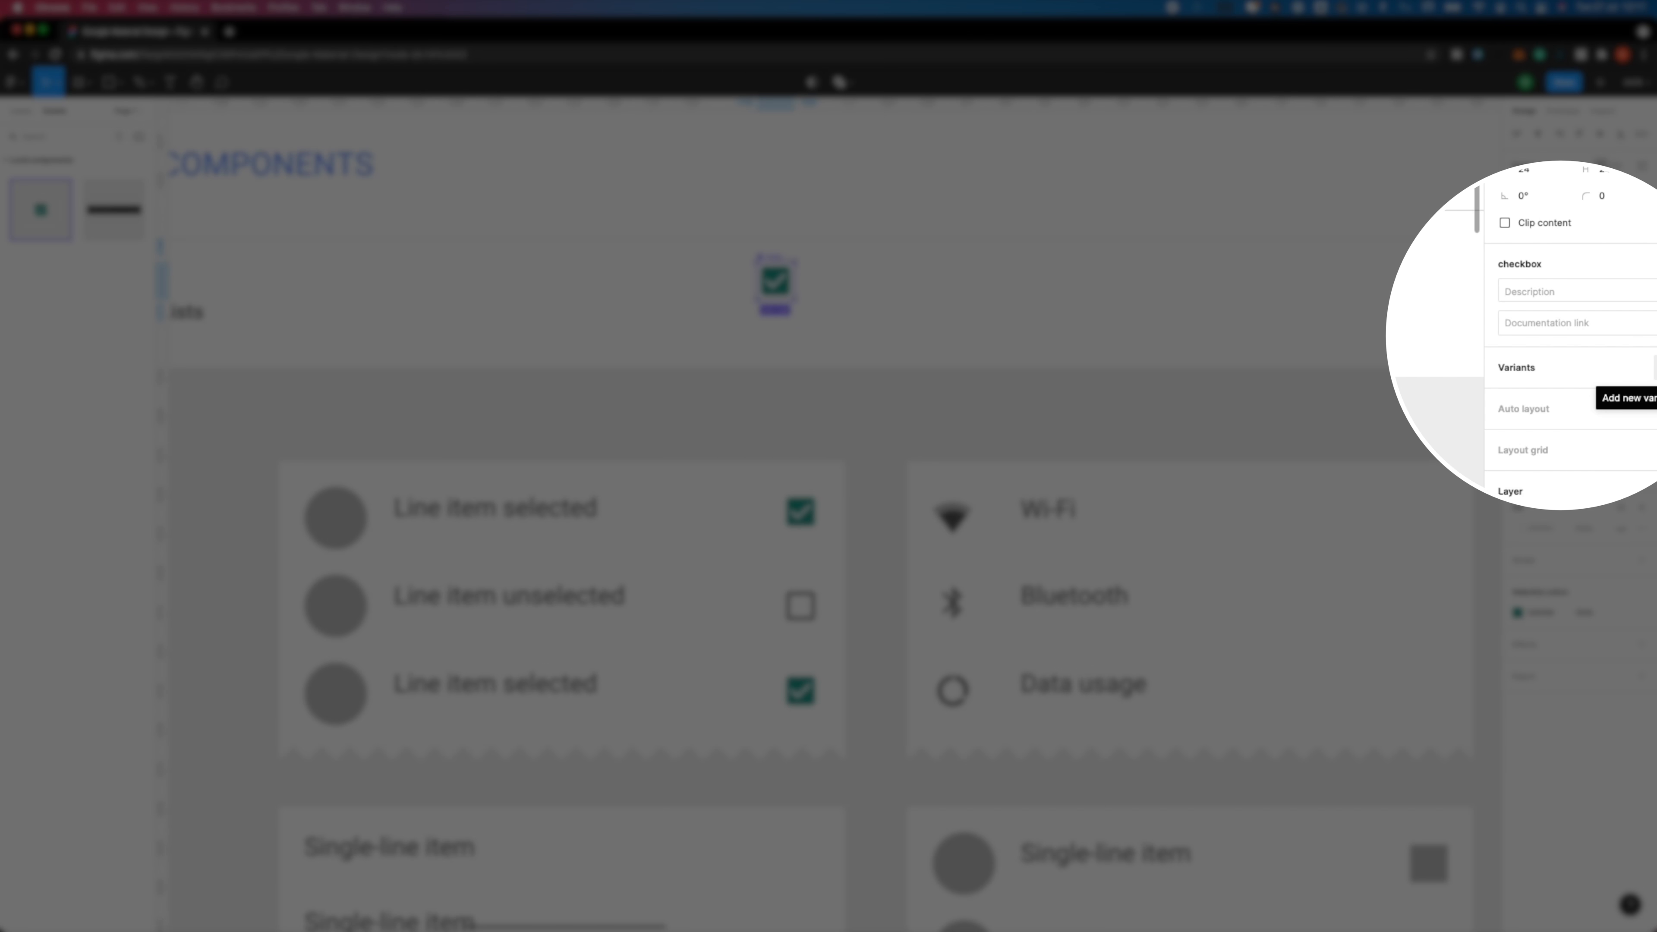
Add a new variant to the checkbox component and paste the unselected row's checkbox outline into it.
left_click(1642, 359)
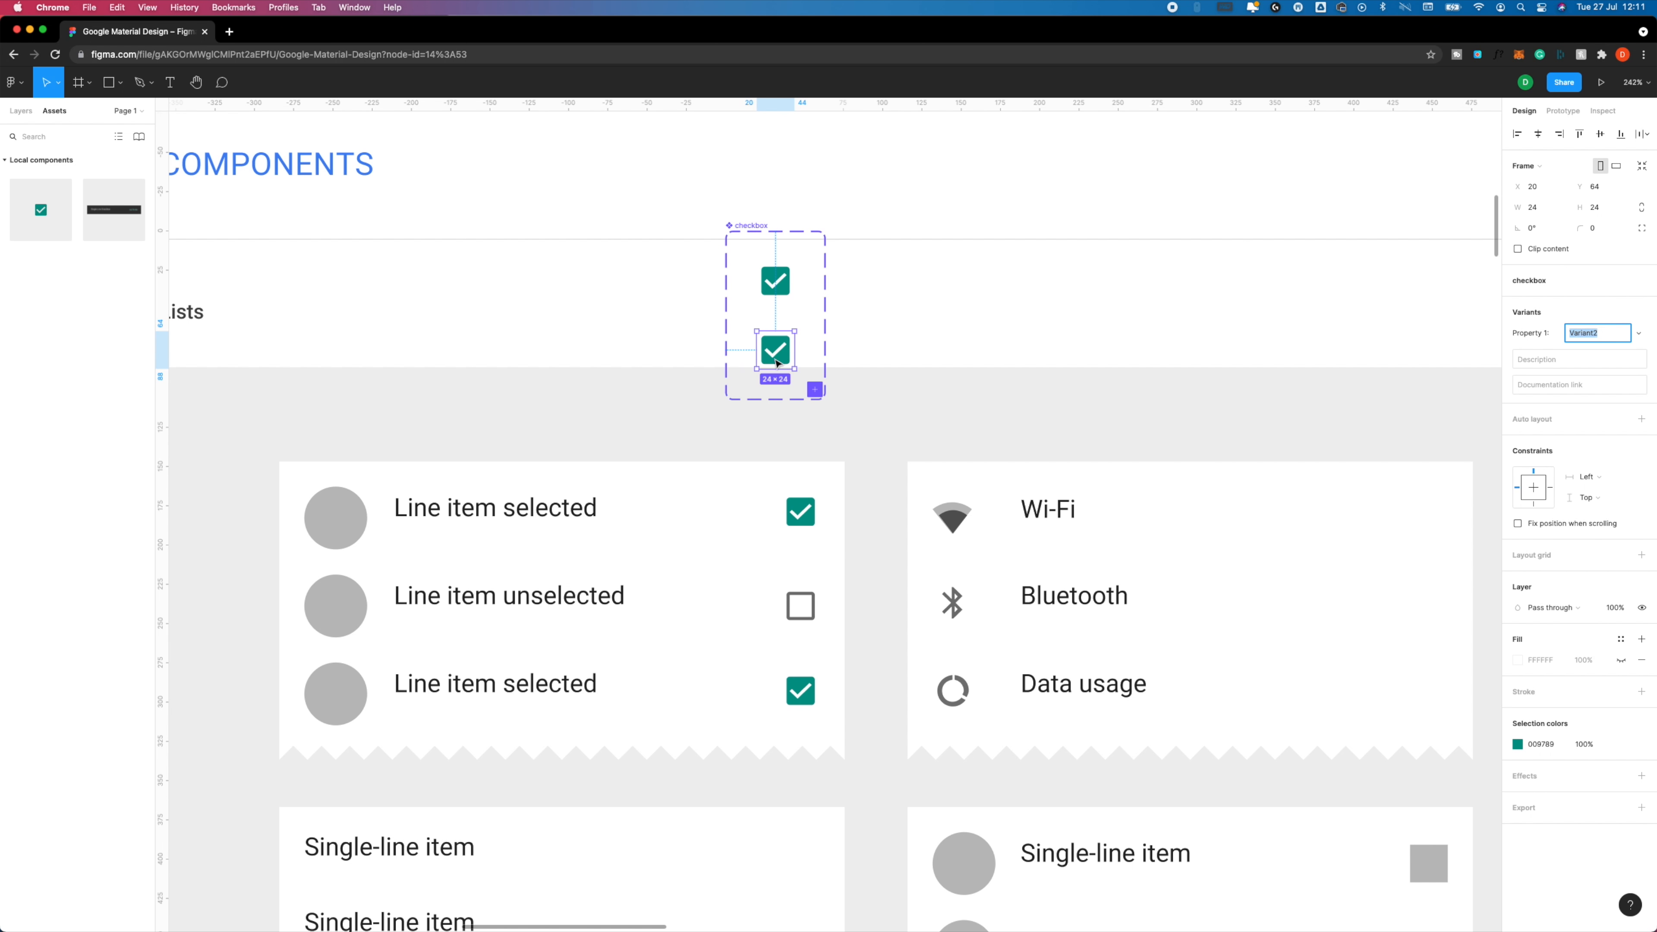
left_click(790, 592)
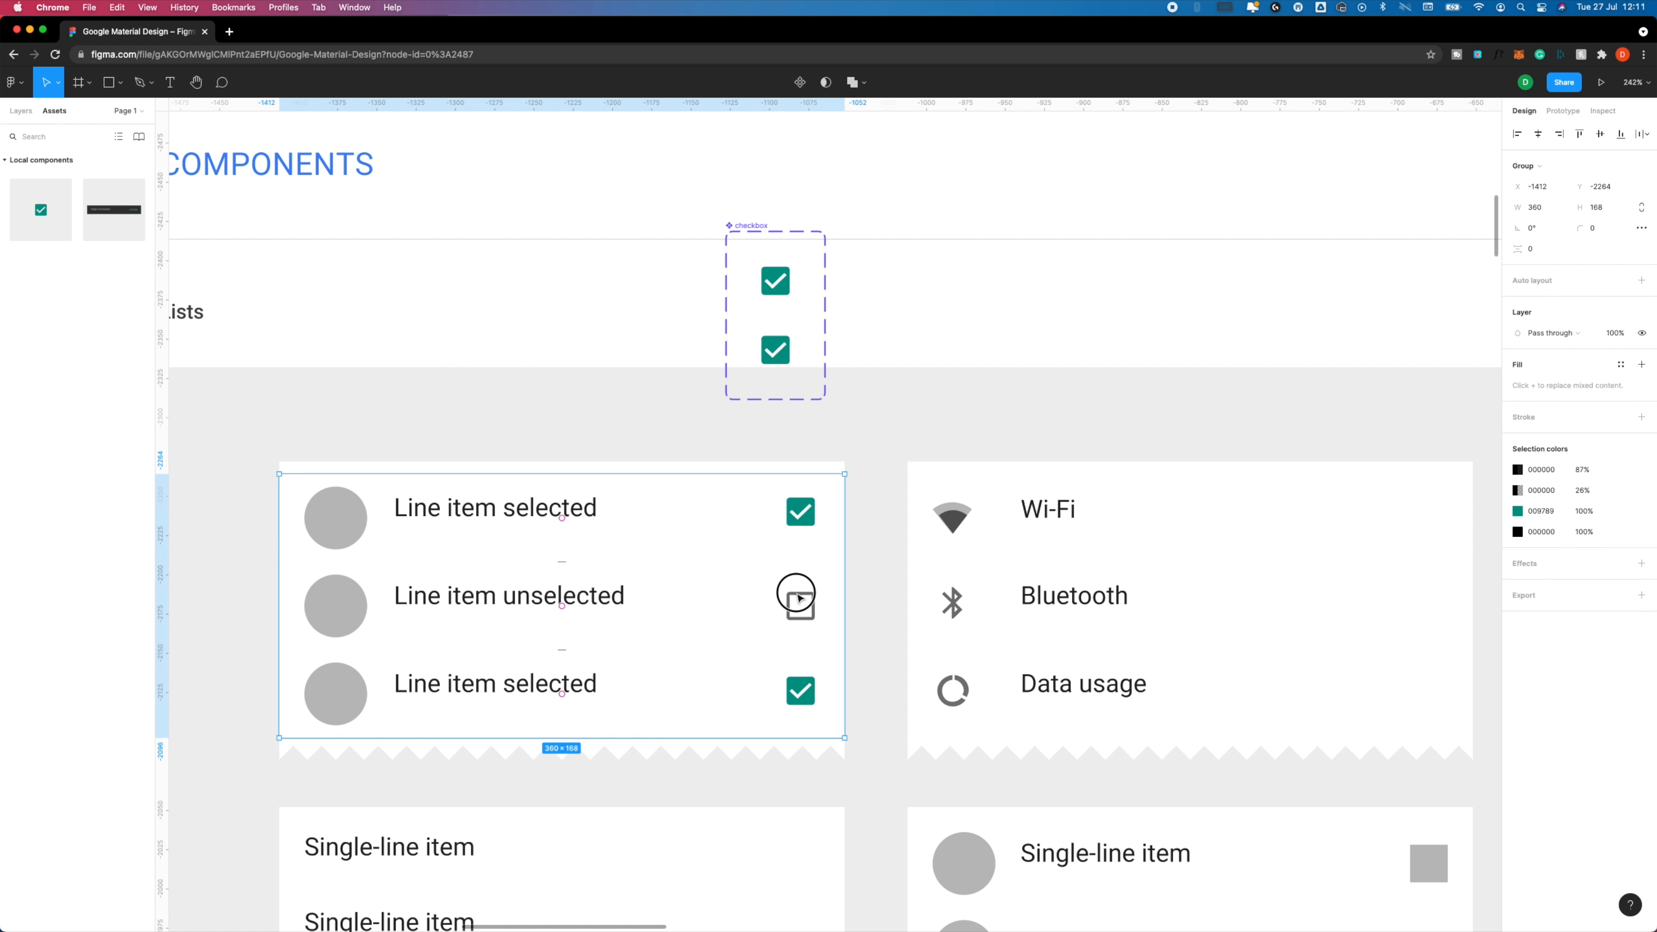
left_click(797, 596)
left_click(800, 597)
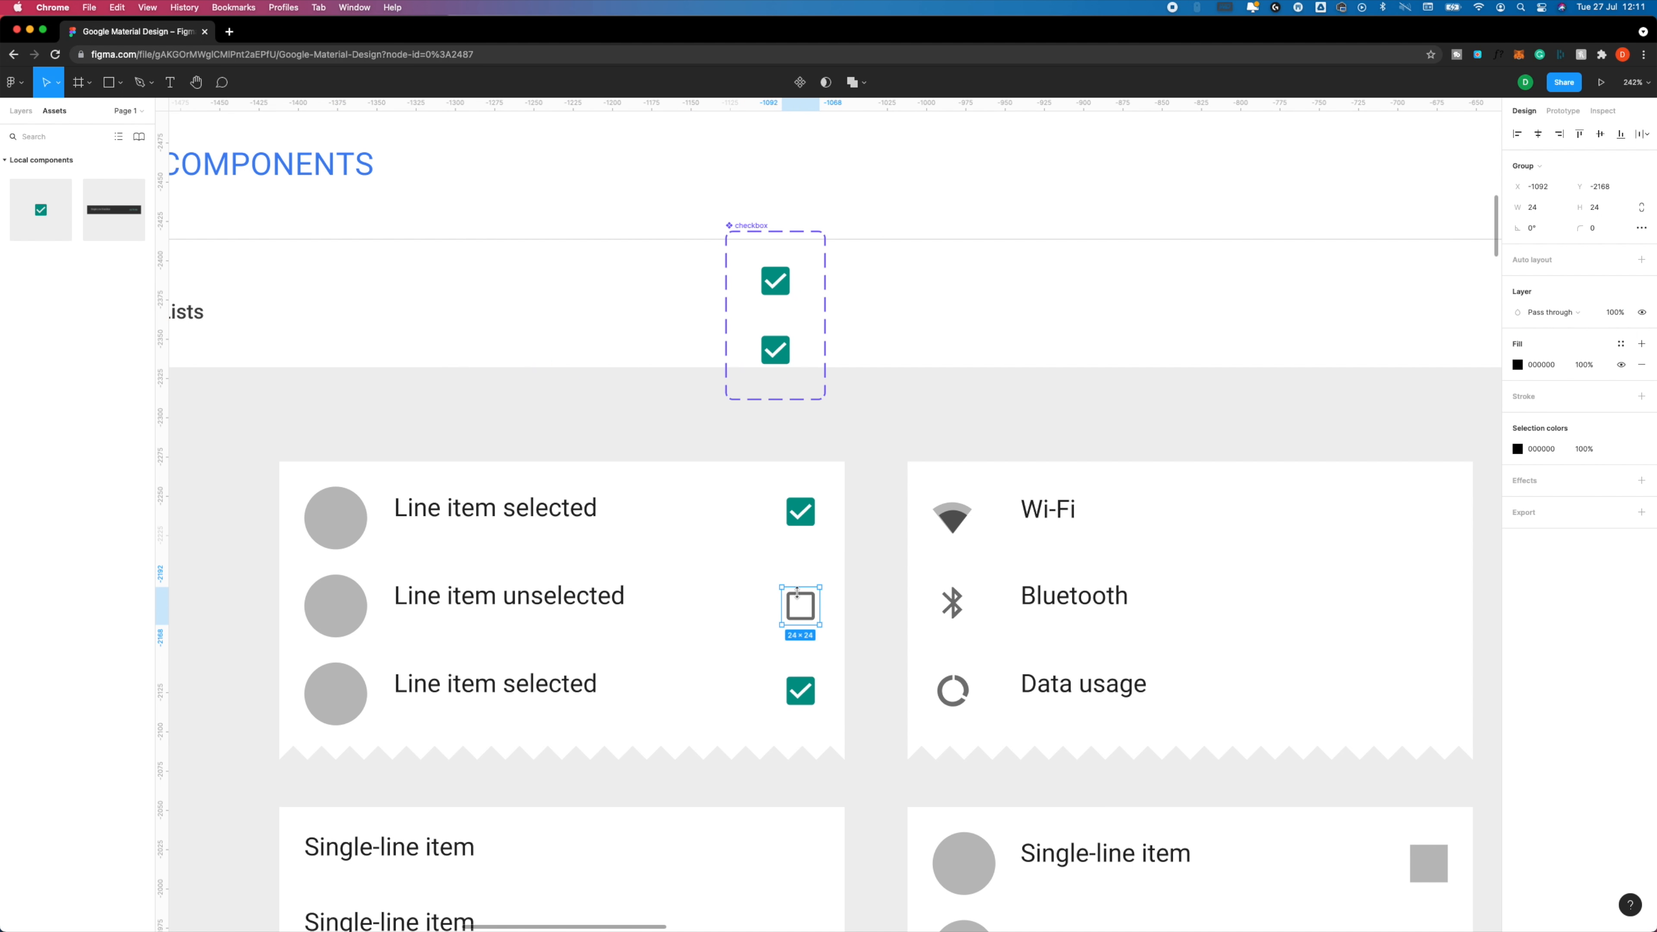
left_click(778, 338, "super")
key("super+v")
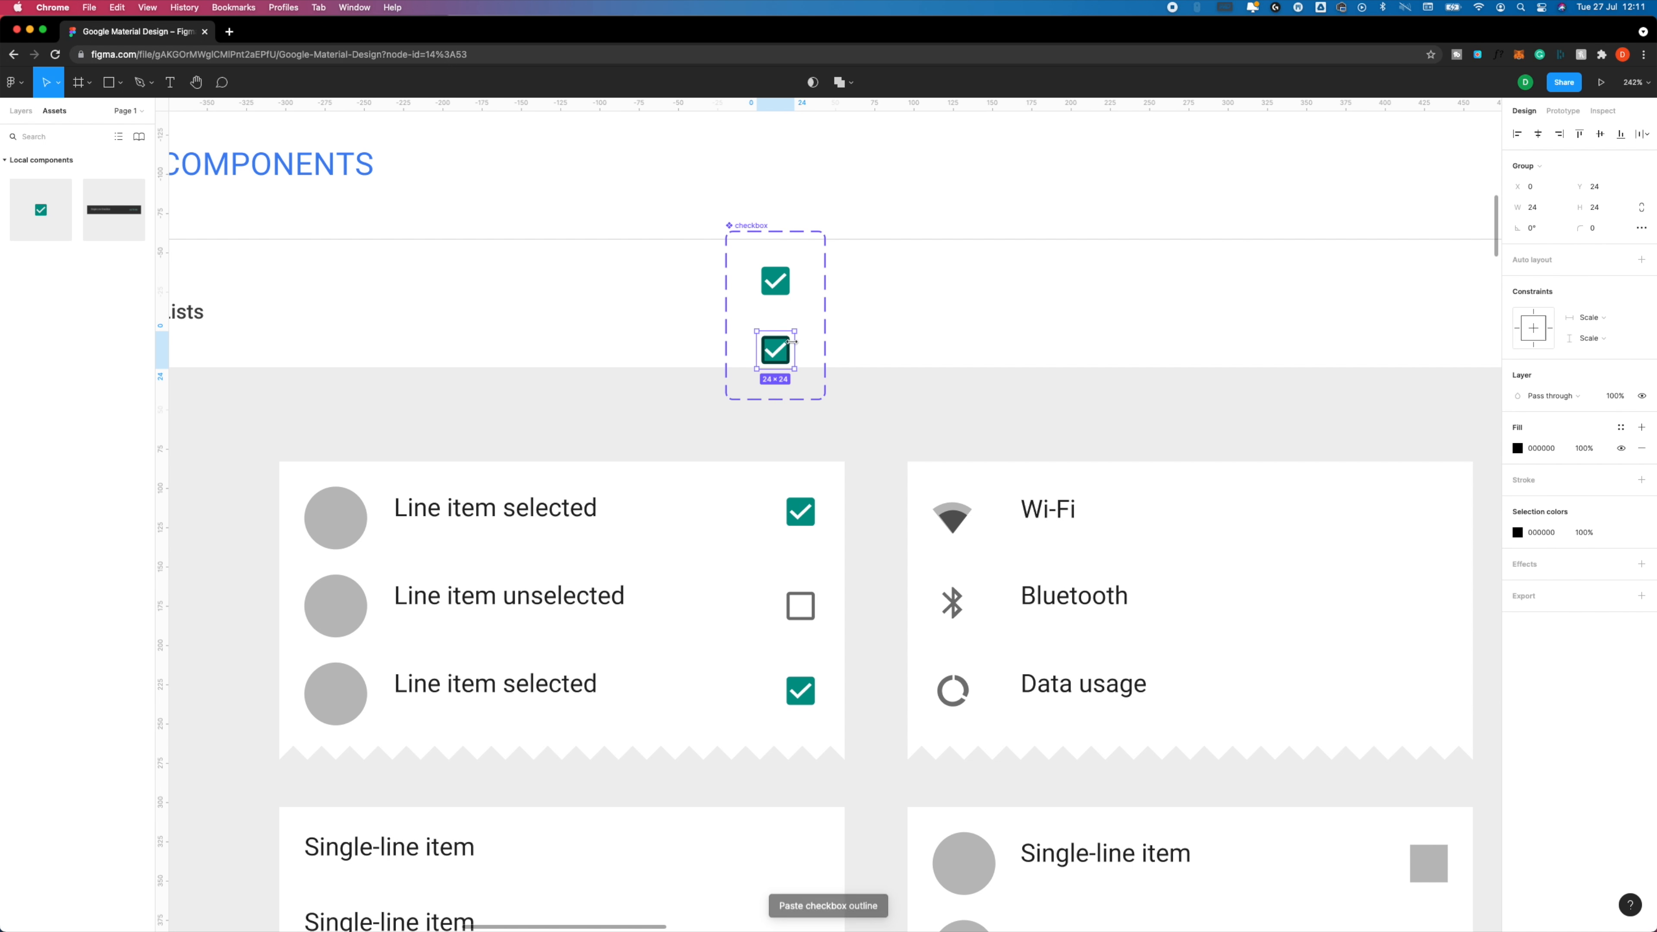
Delete the green checked shape from the second checkbox variant.
key("super+z")
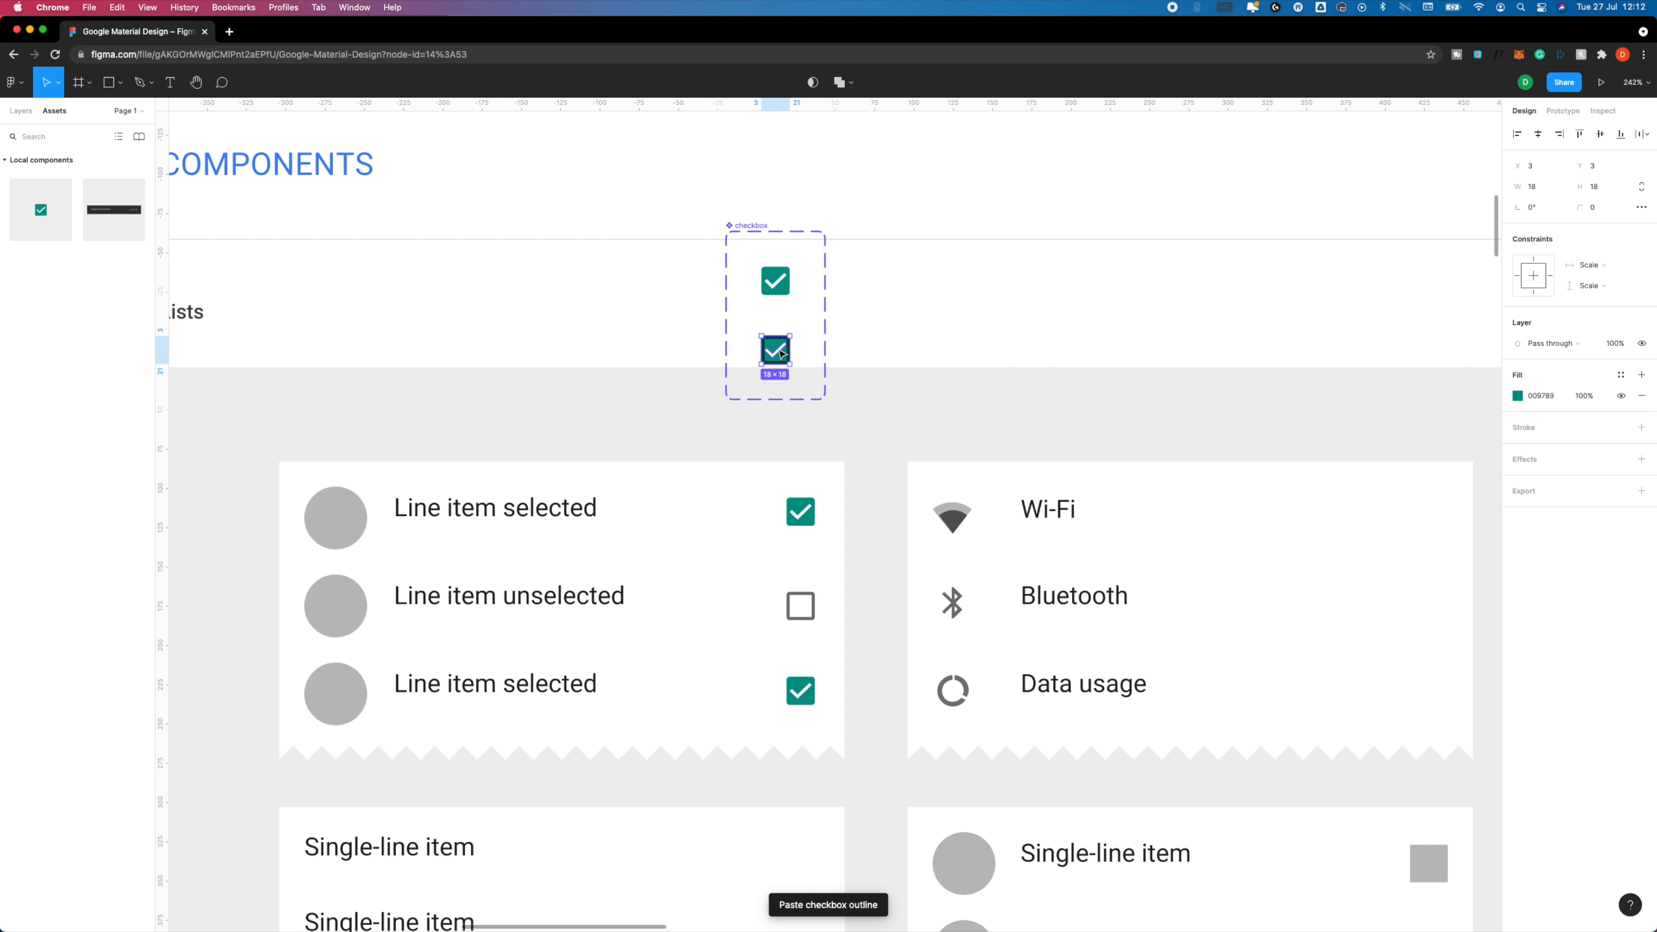
key("XF86AudioRaiseVolume")
key("XF86AudioMute")
key("Delete")
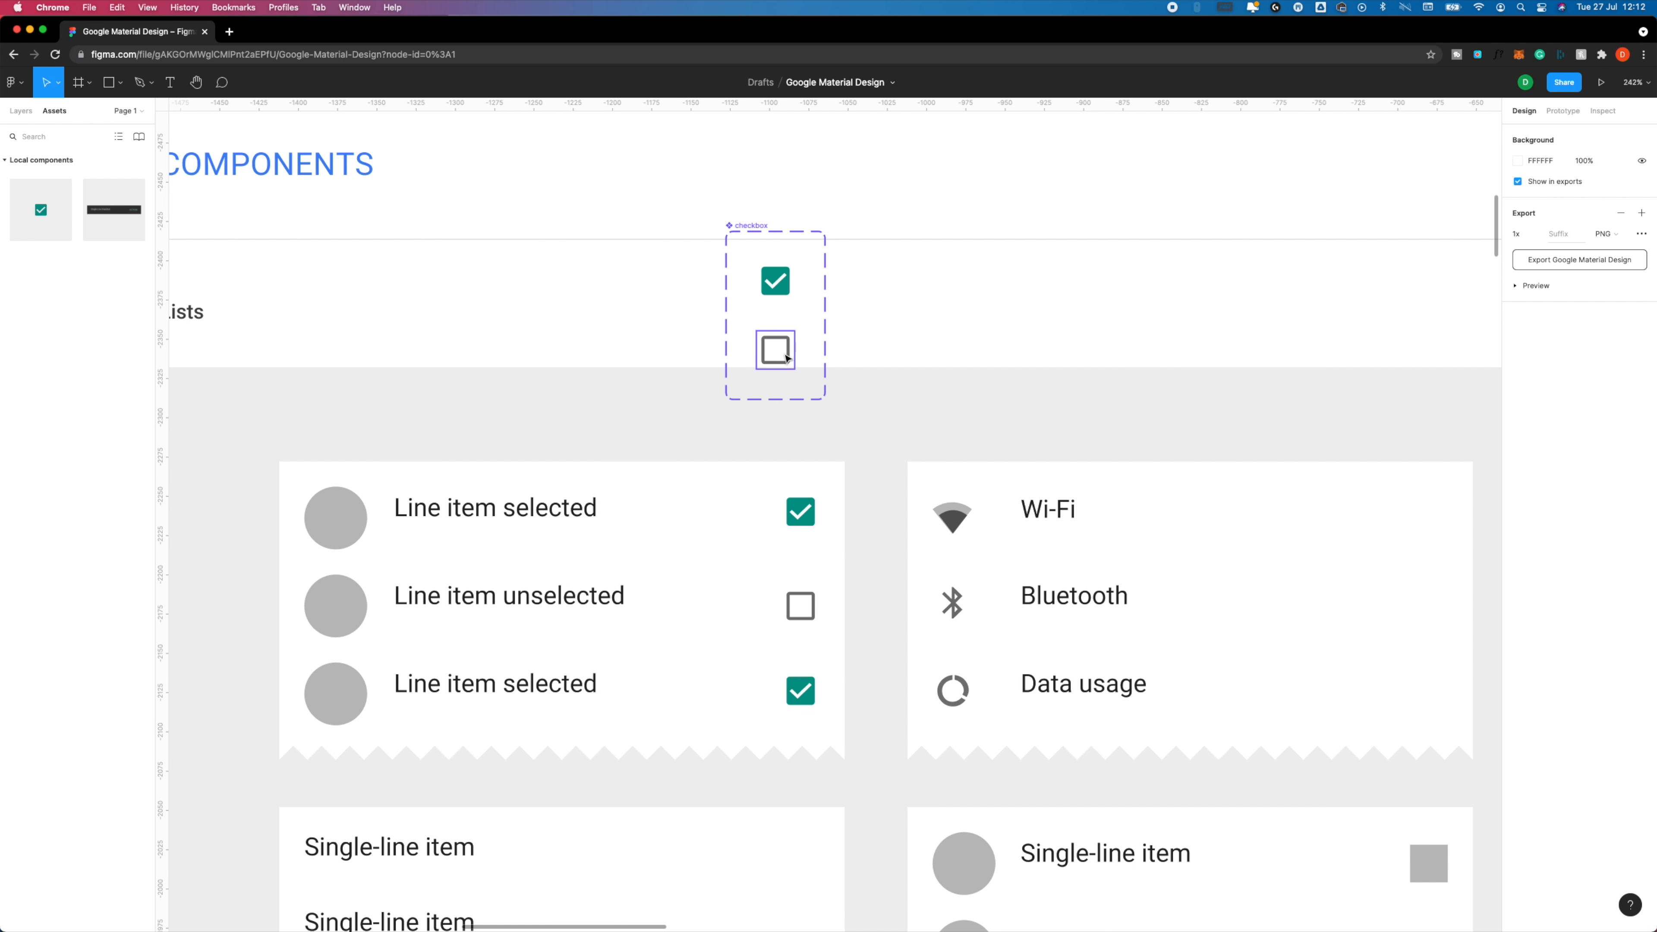
Set the Property 1 value of the unchecked checkbox variant to Empty.
left_click(787, 359)
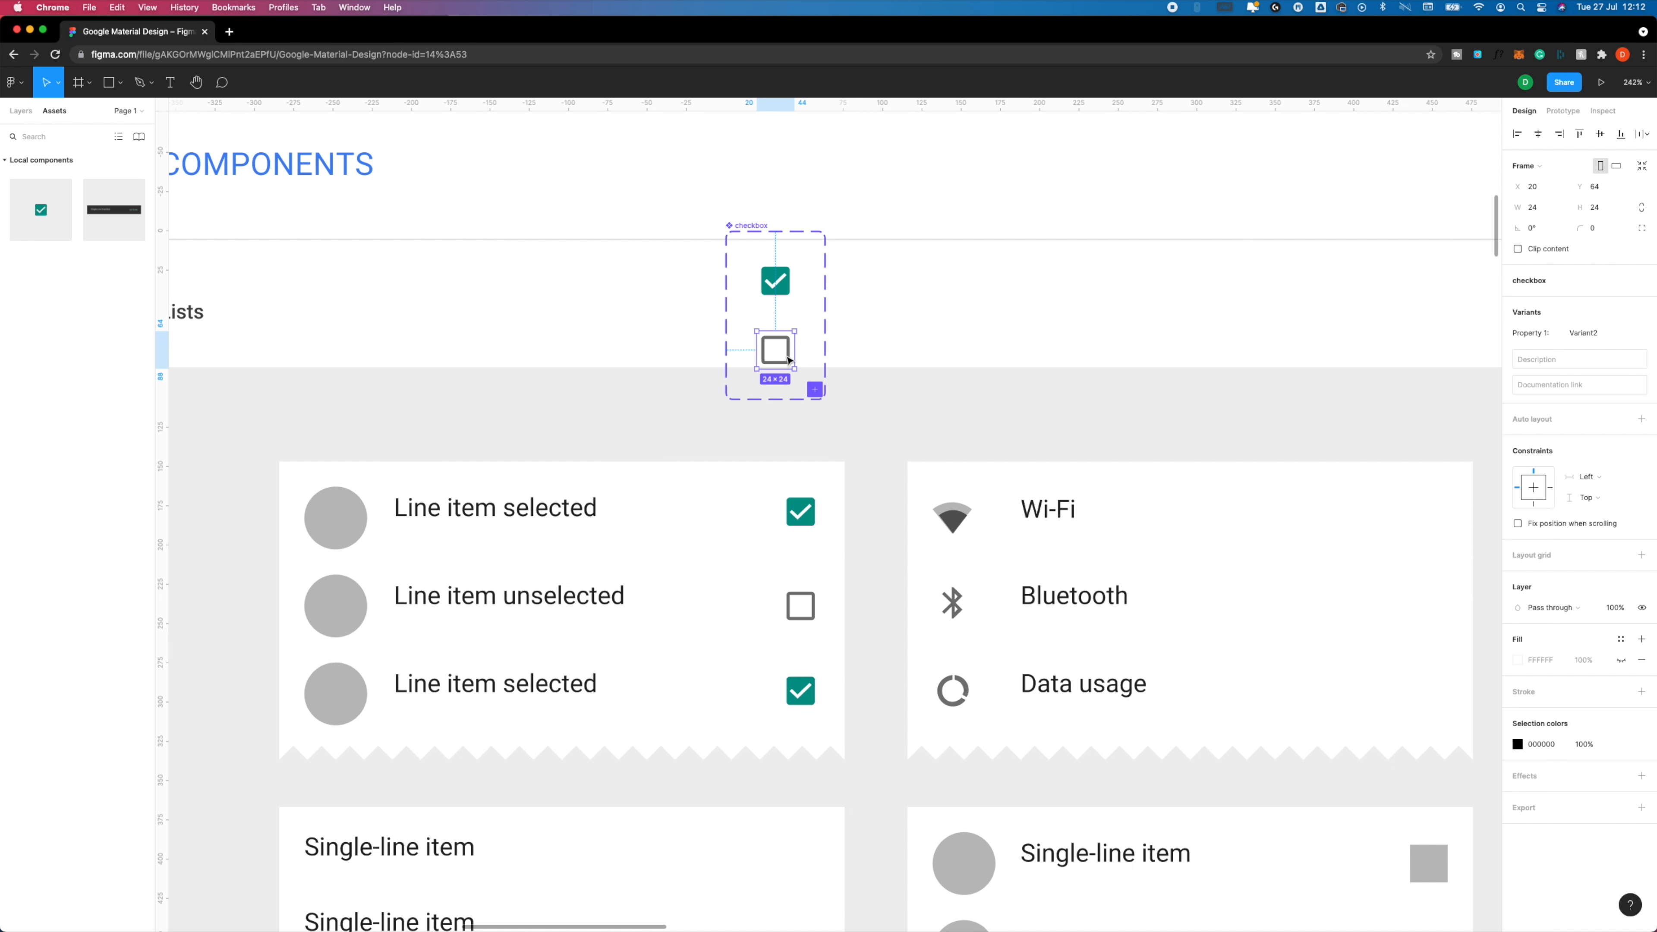
left_click(1589, 334)
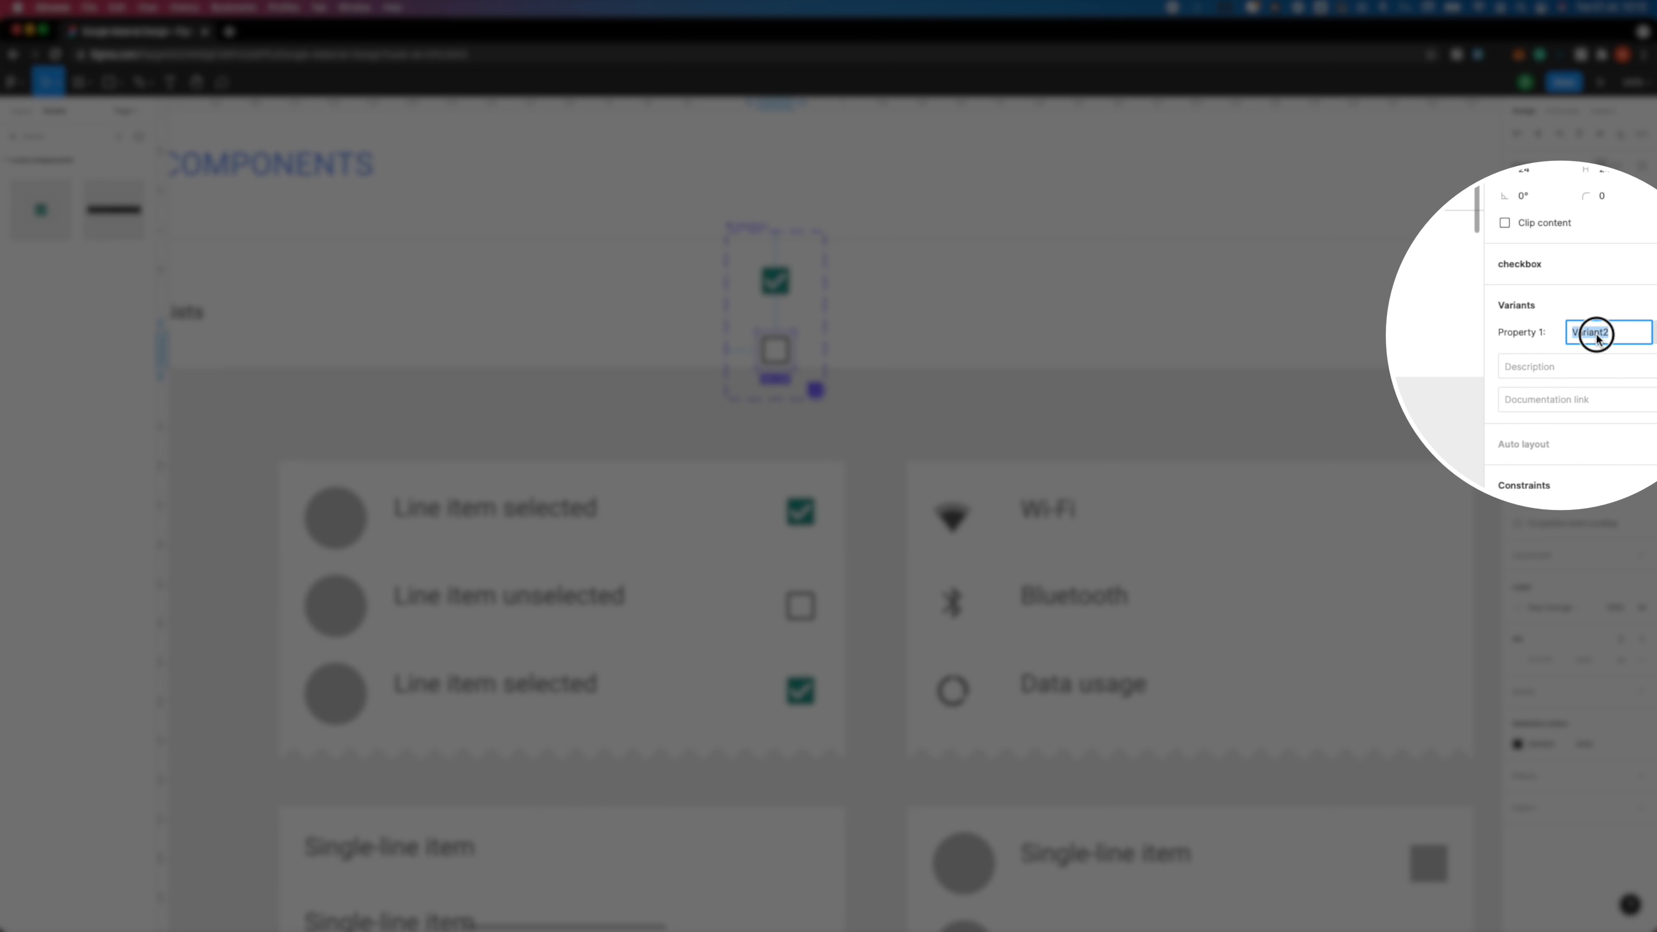
type("Empty")
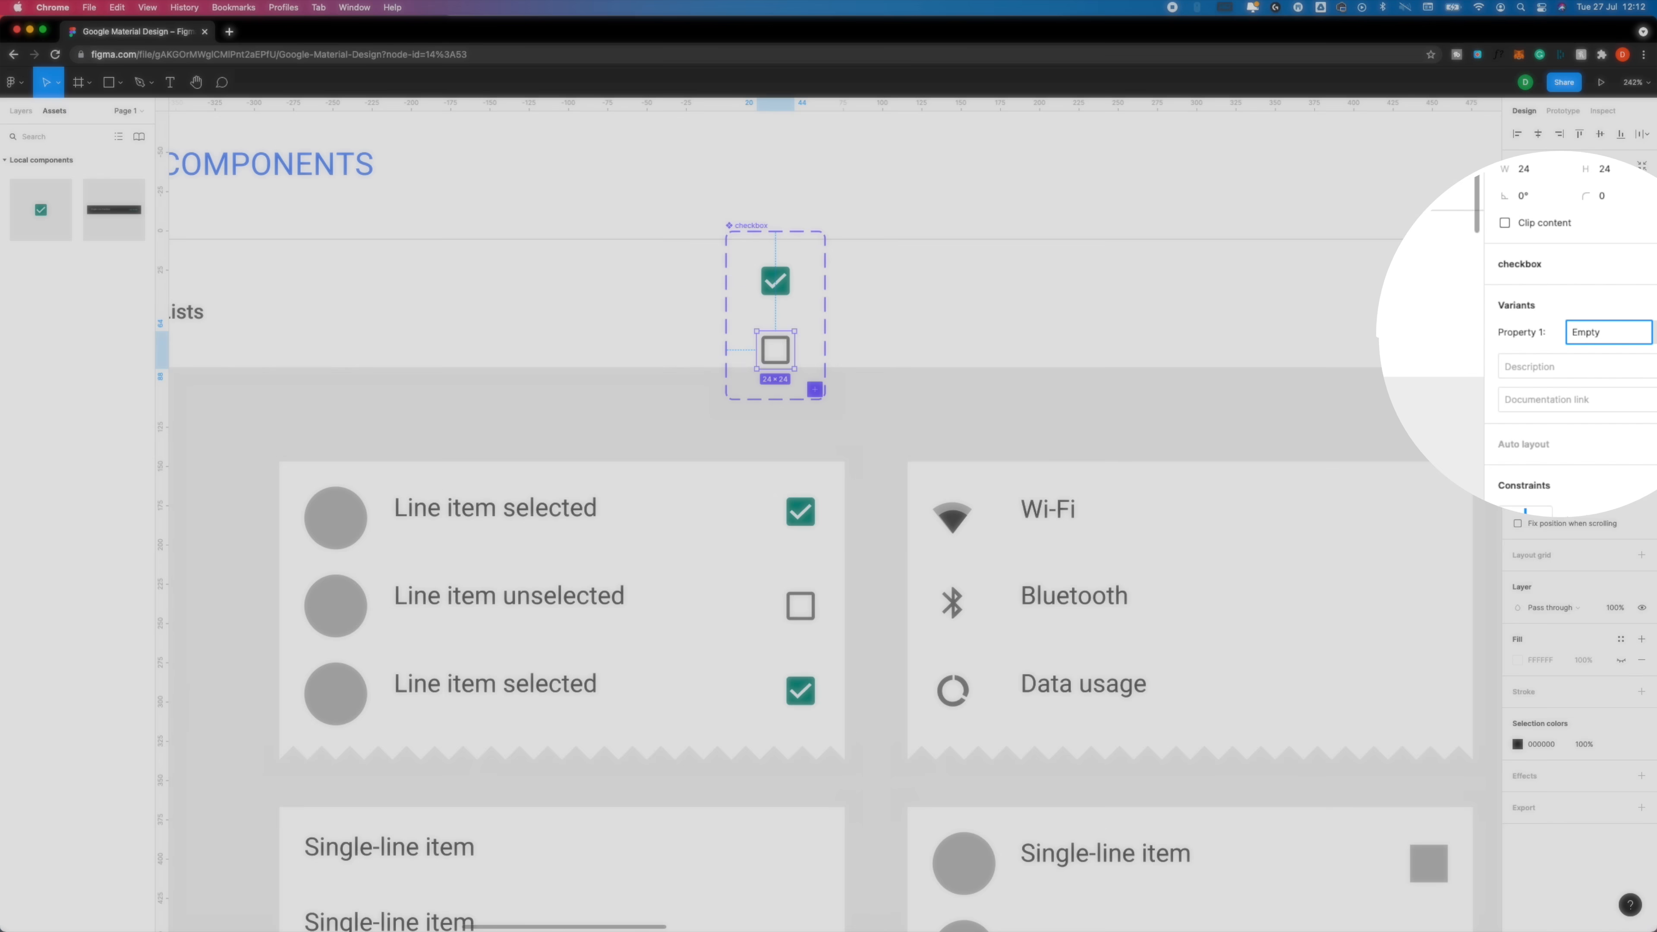
key("Return")
Set the Property 1 value of the green checked variant to Checkbox.
left_click(775, 280)
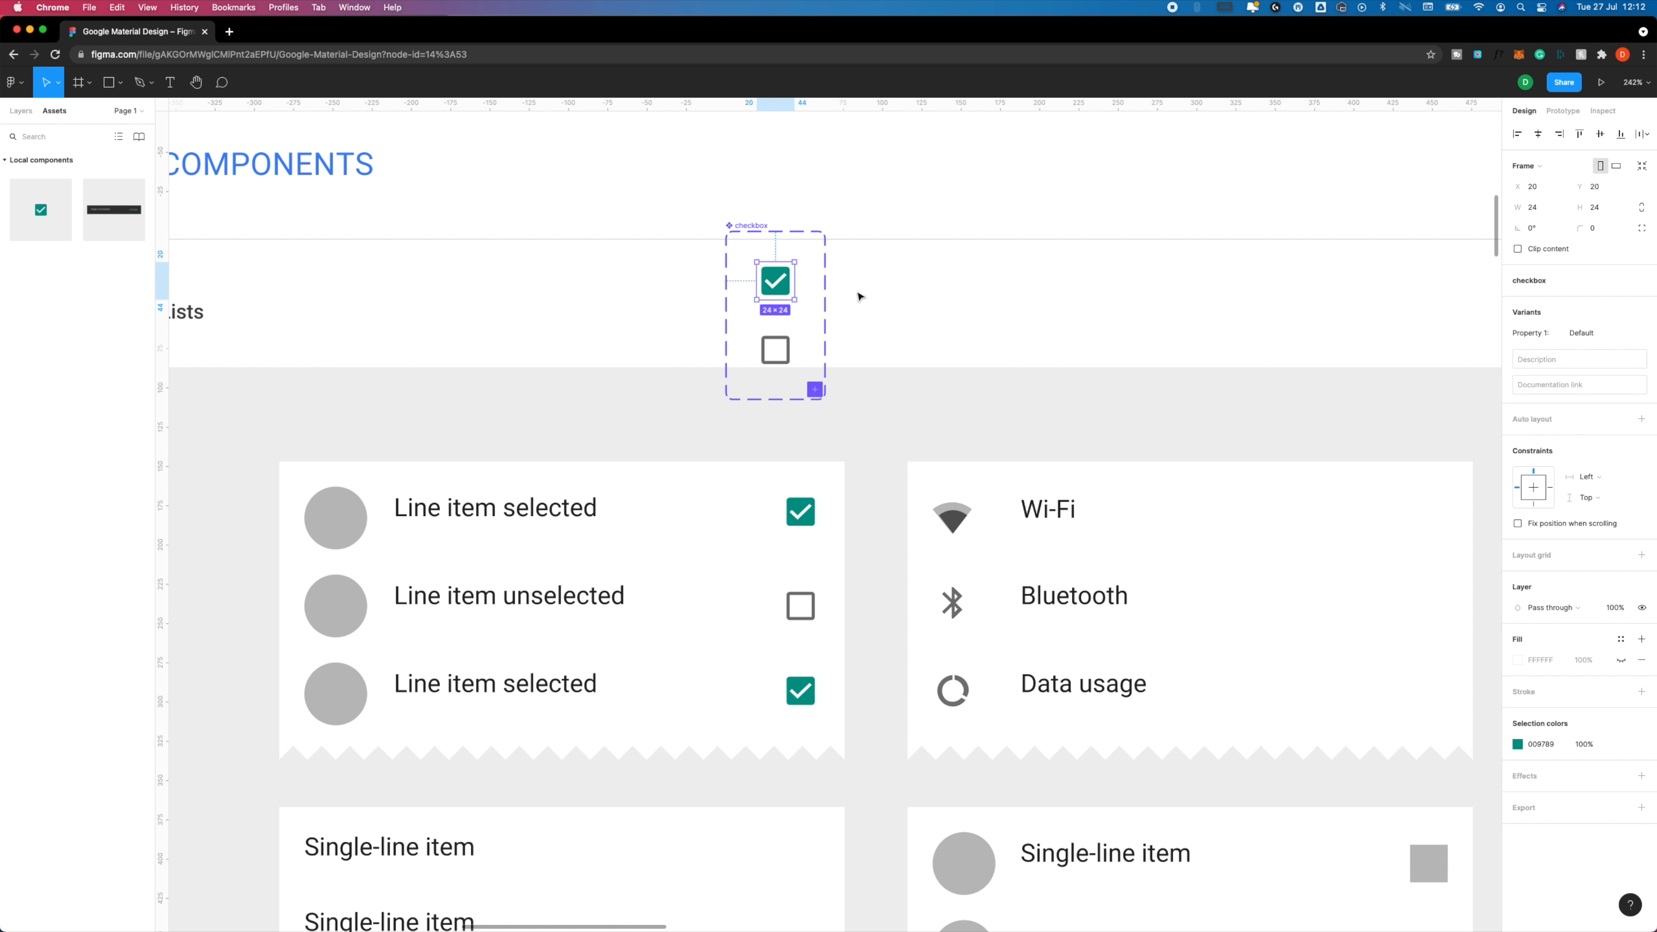
left_click(1584, 331)
type("Checkbox")
left_click(979, 287)
Place an instance of the local checkbox component in the blank area beside the variant set and switch its Property 1 to Empty.
left_click(13, 112)
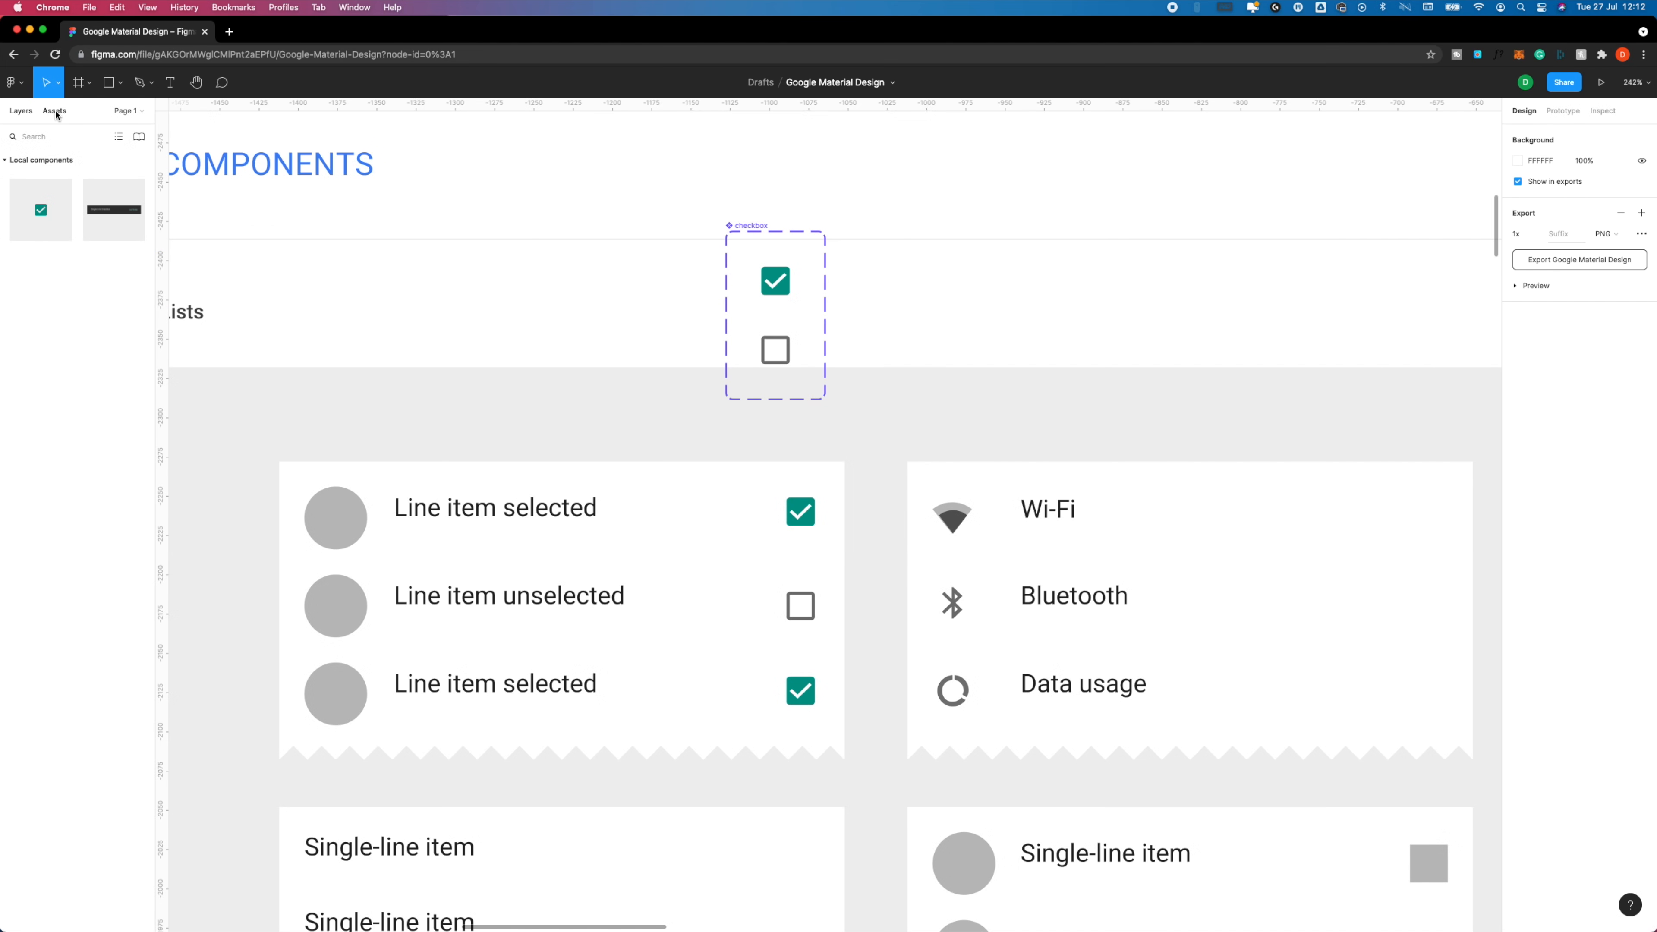
left_click(55, 111)
left_click_drag(40, 210, 1118, 328)
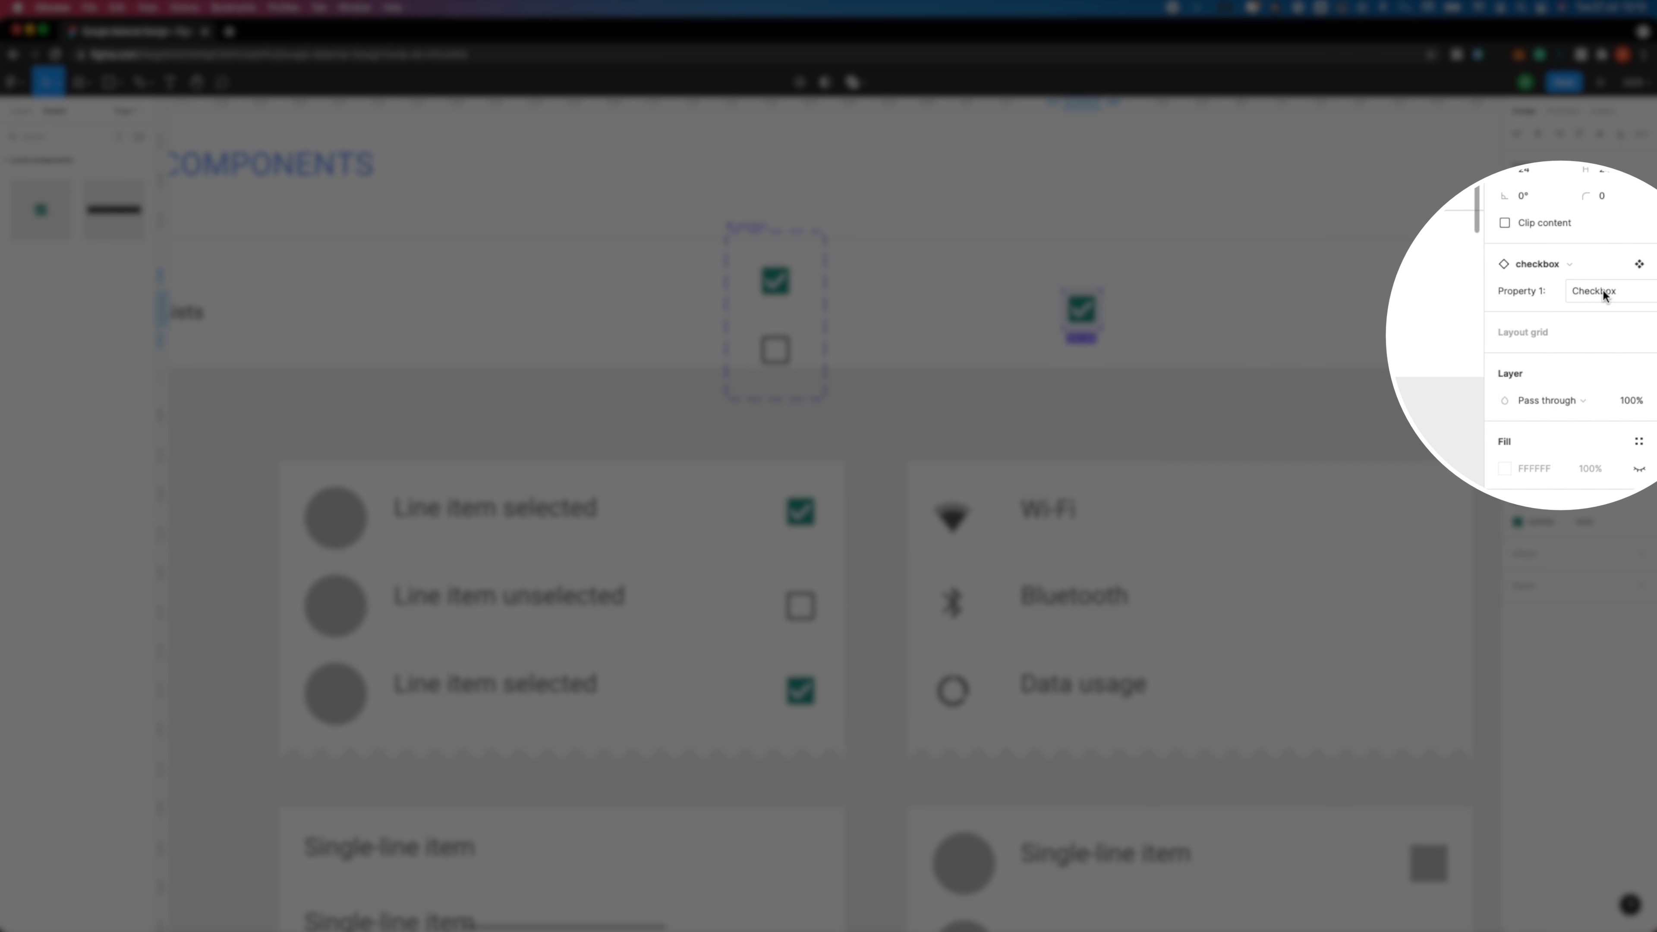
left_click(1645, 298)
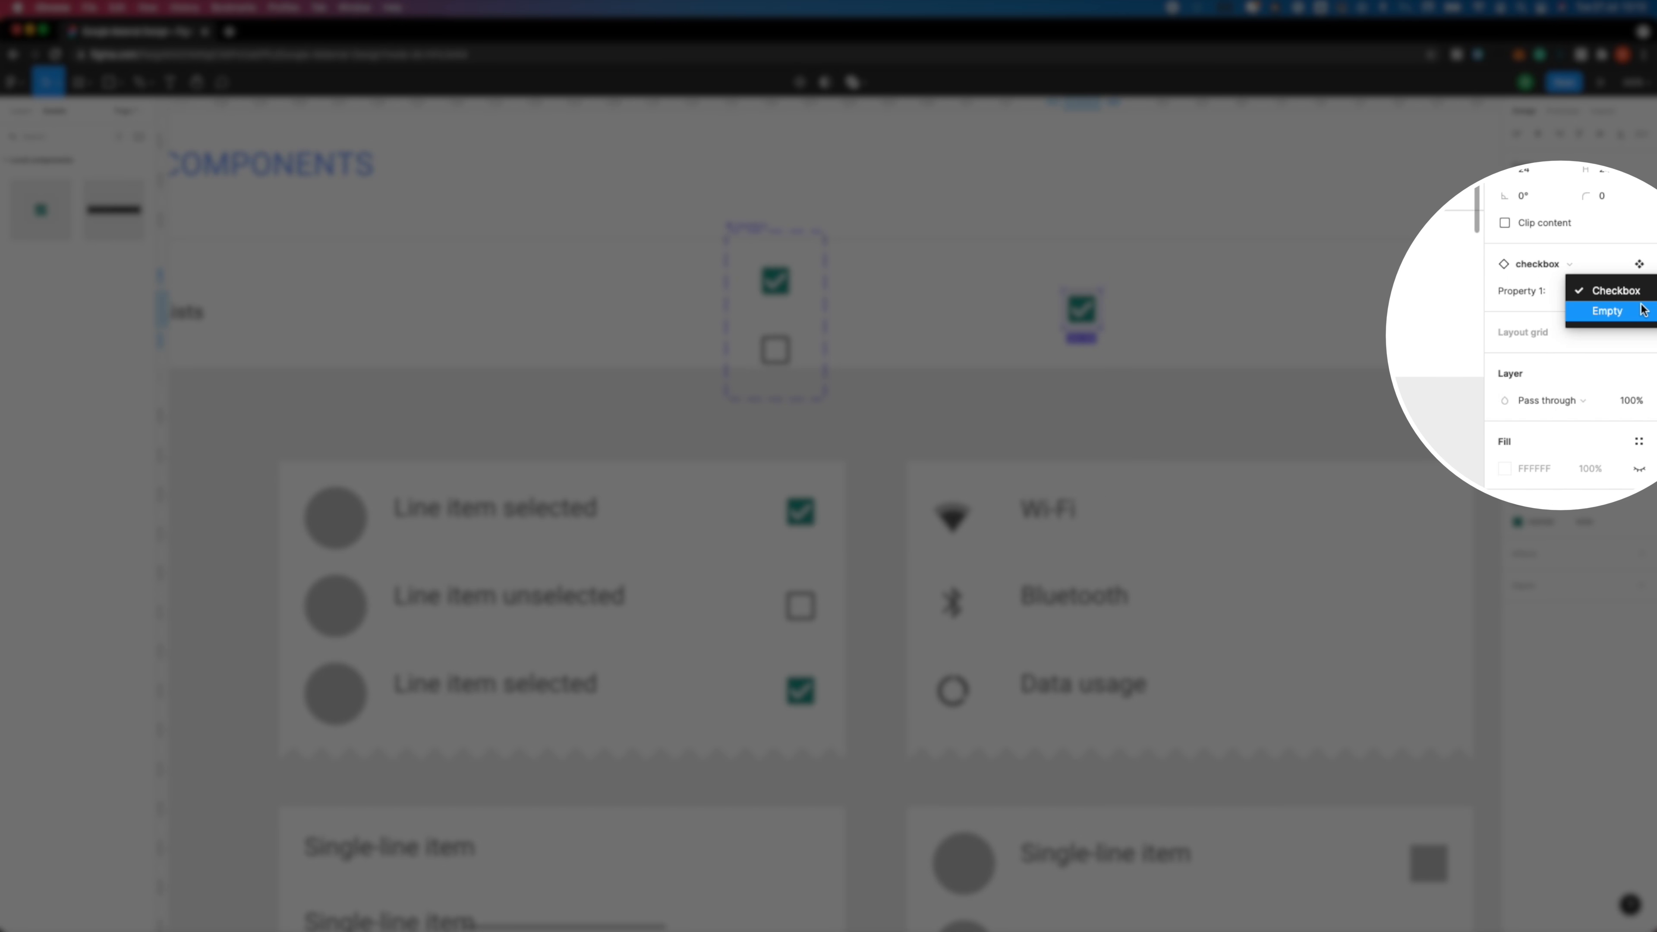
left_click(1611, 312)
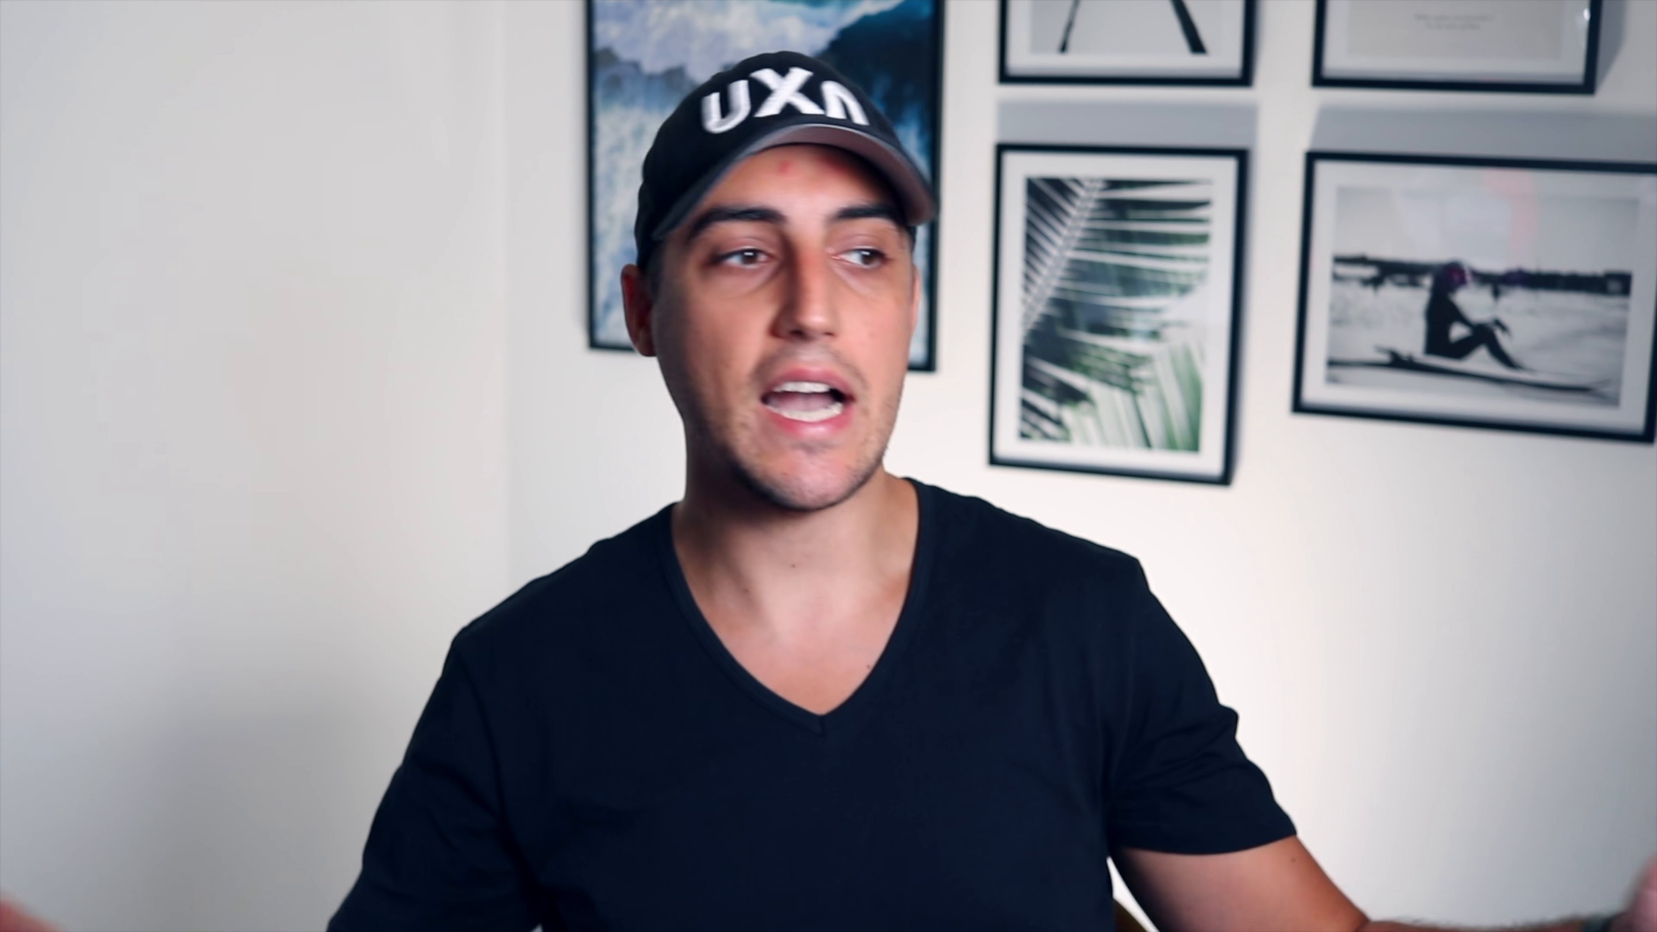